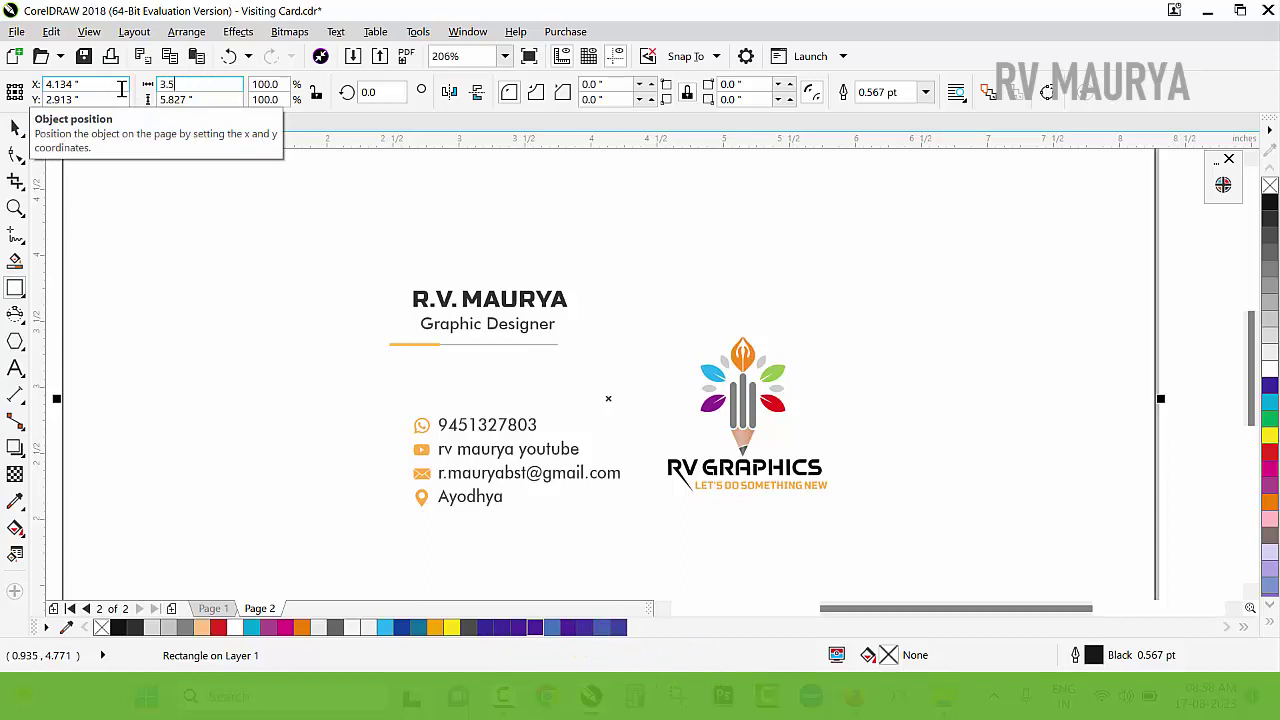
- Set the rectangle's size to 3.5 inches wide by 2 inches high as the visiting card outline
key(Tab)
text(2)
key(Return)
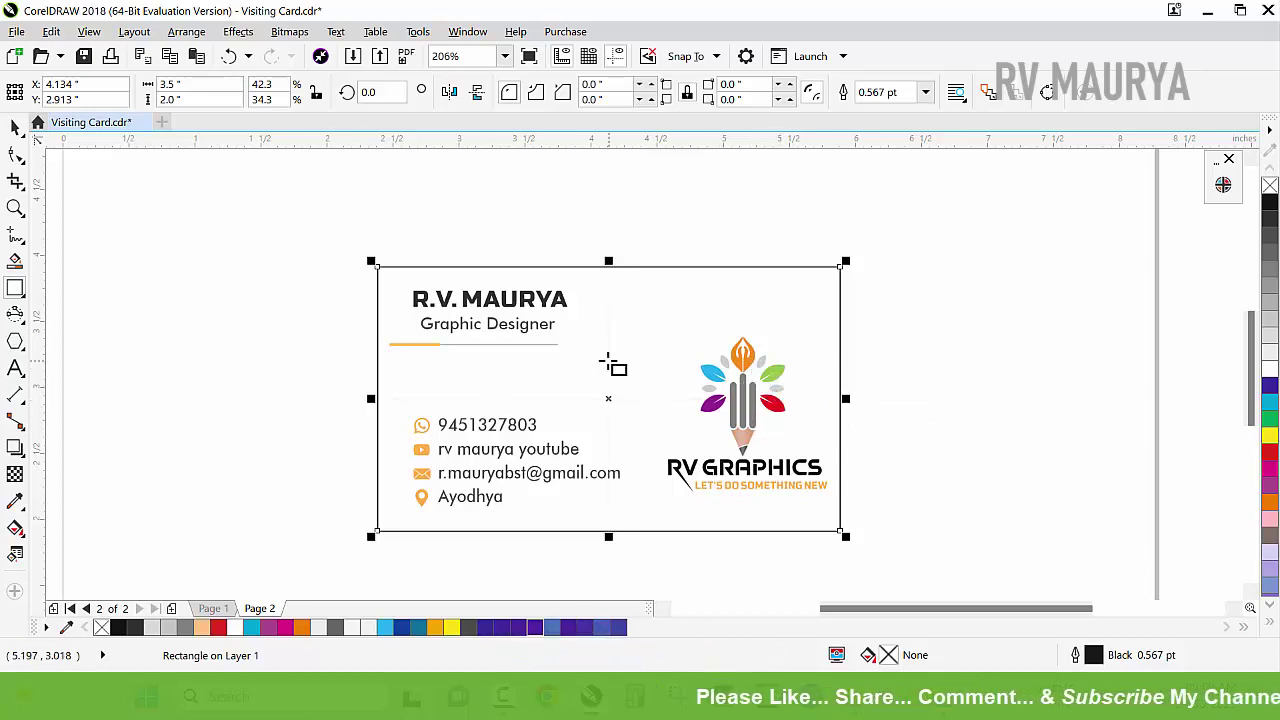
- Make a copy of the card rectangle squeezed to 1 inch high, filling only the lower half of the card
click(14, 236)
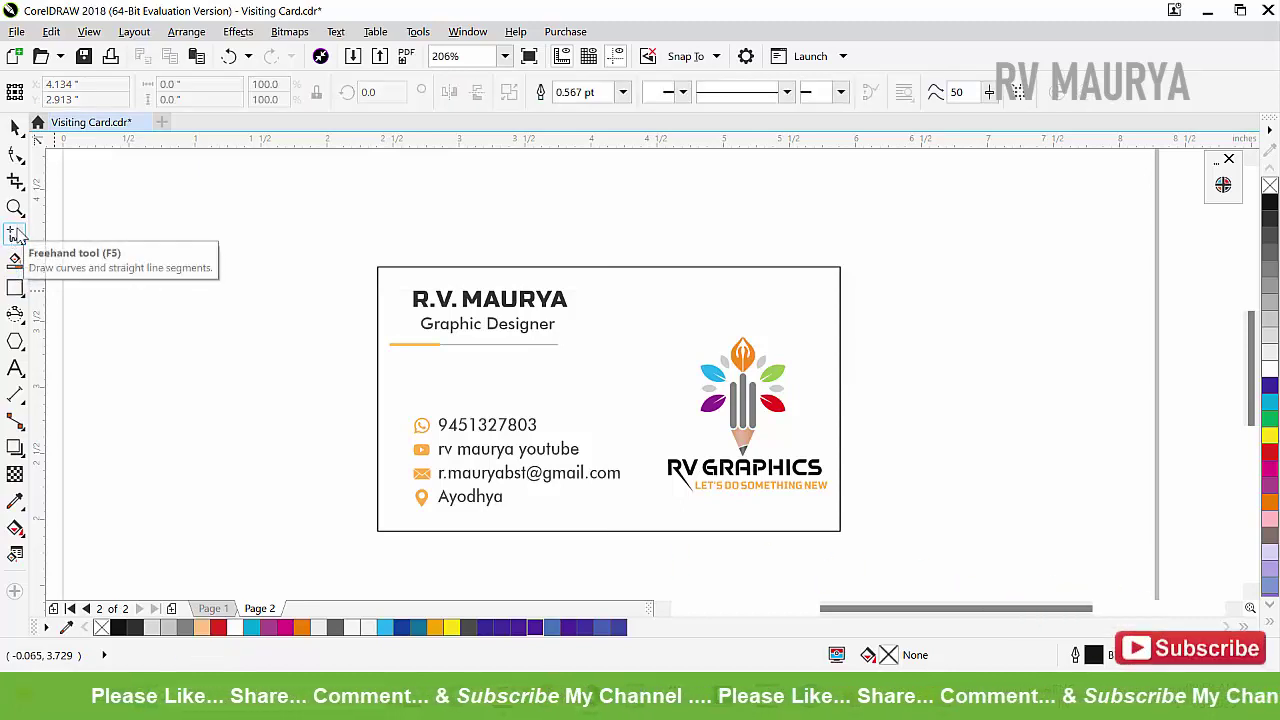
click(12, 128)
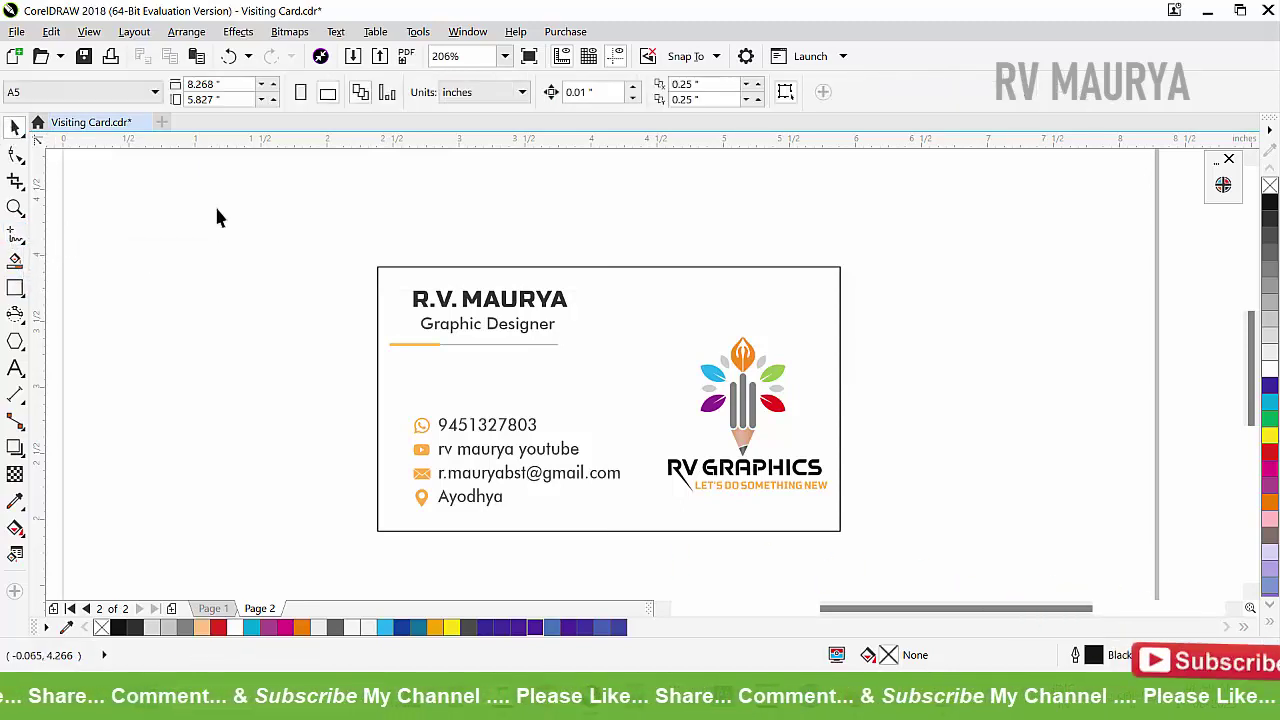
click(666, 276)
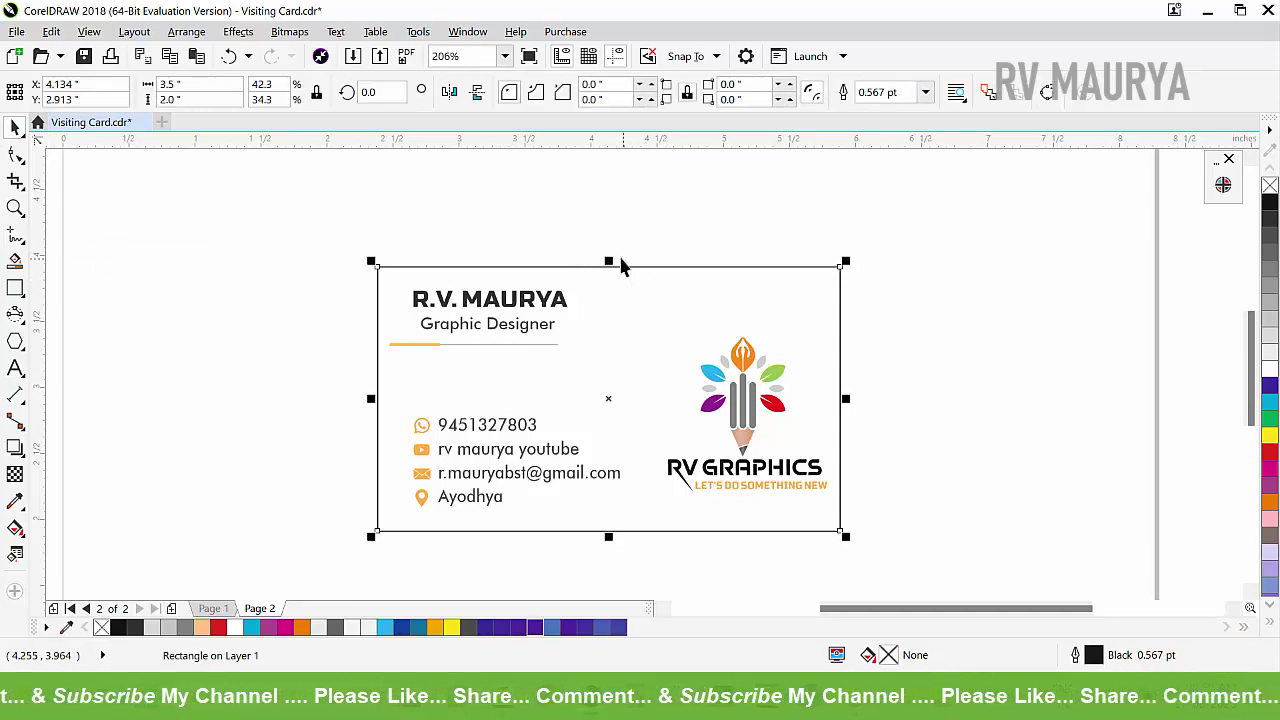
drag(608, 262, 609, 396)
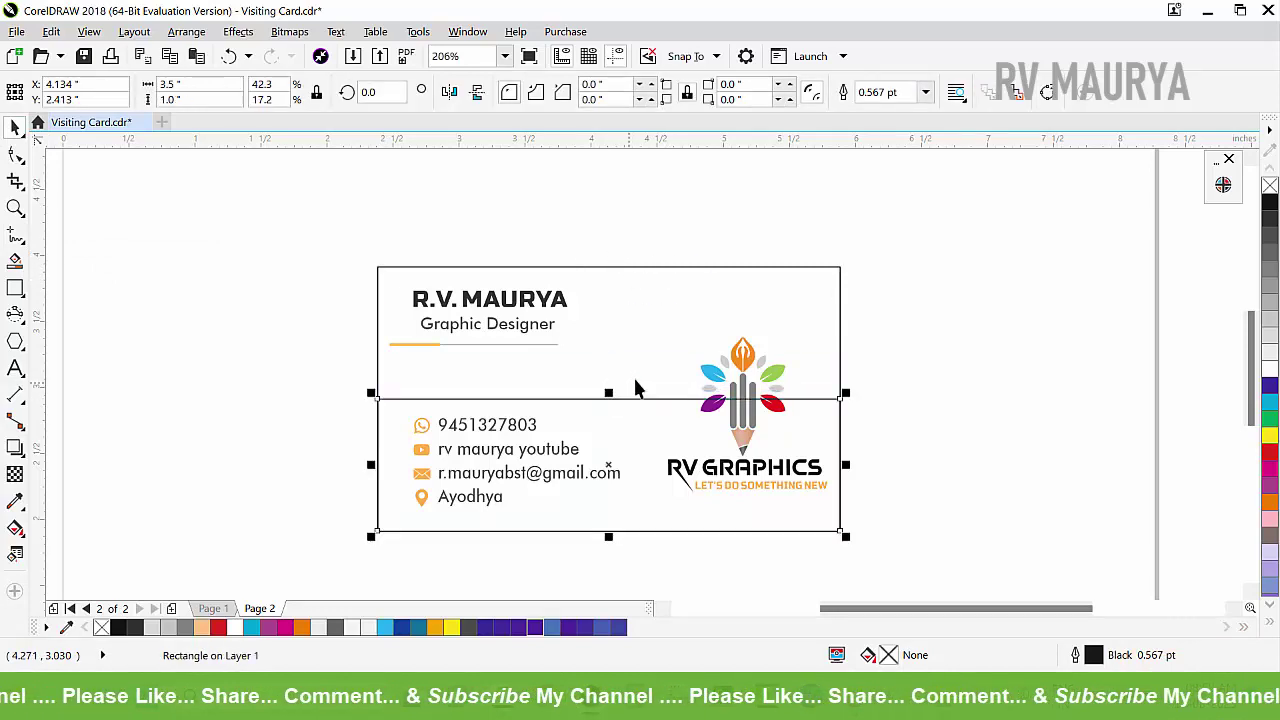
- Convert the half-height rectangle to curves and turn its straight upper edge into an editable curve segment
click(1047, 93)
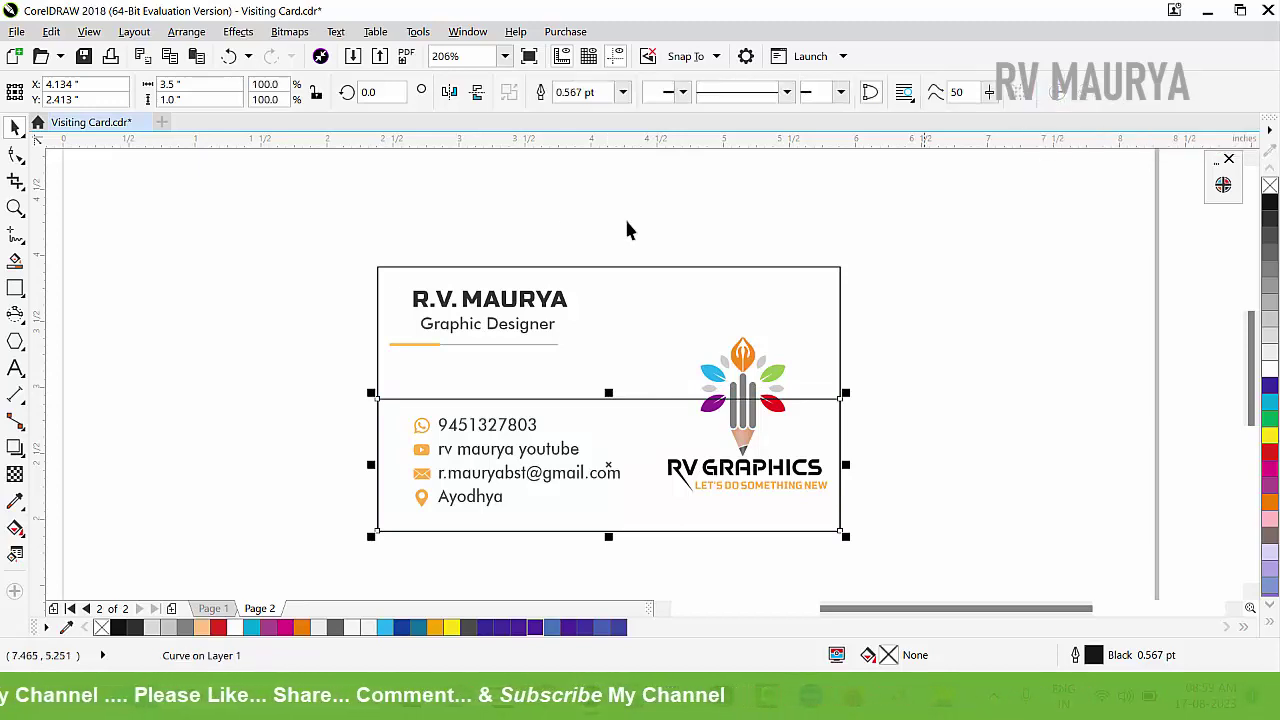
click(15, 155)
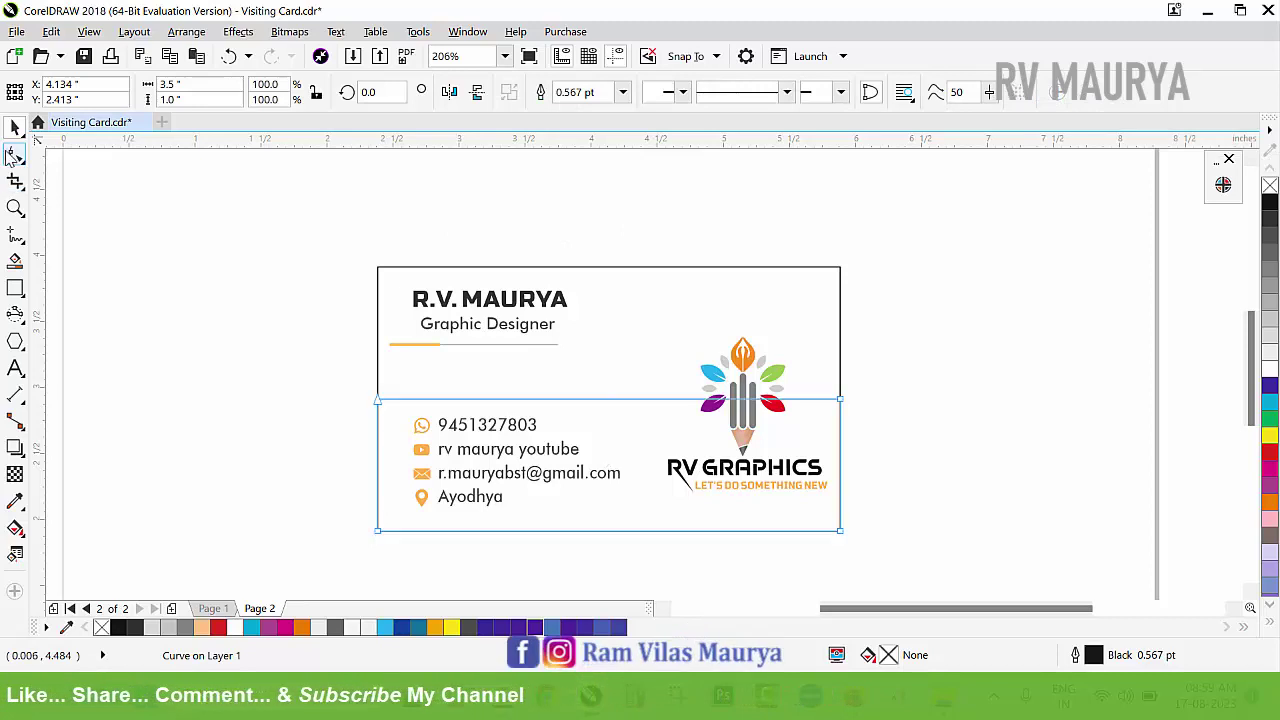
drag(331, 338, 886, 437)
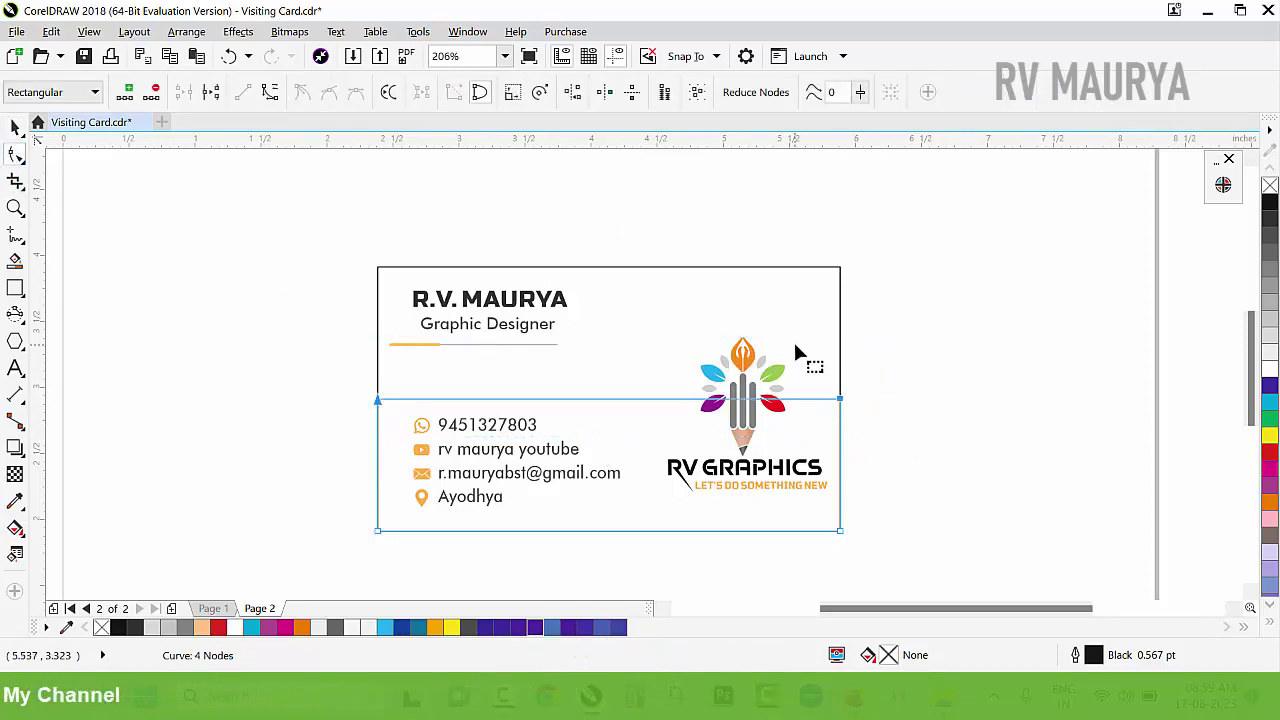
click(268, 93)
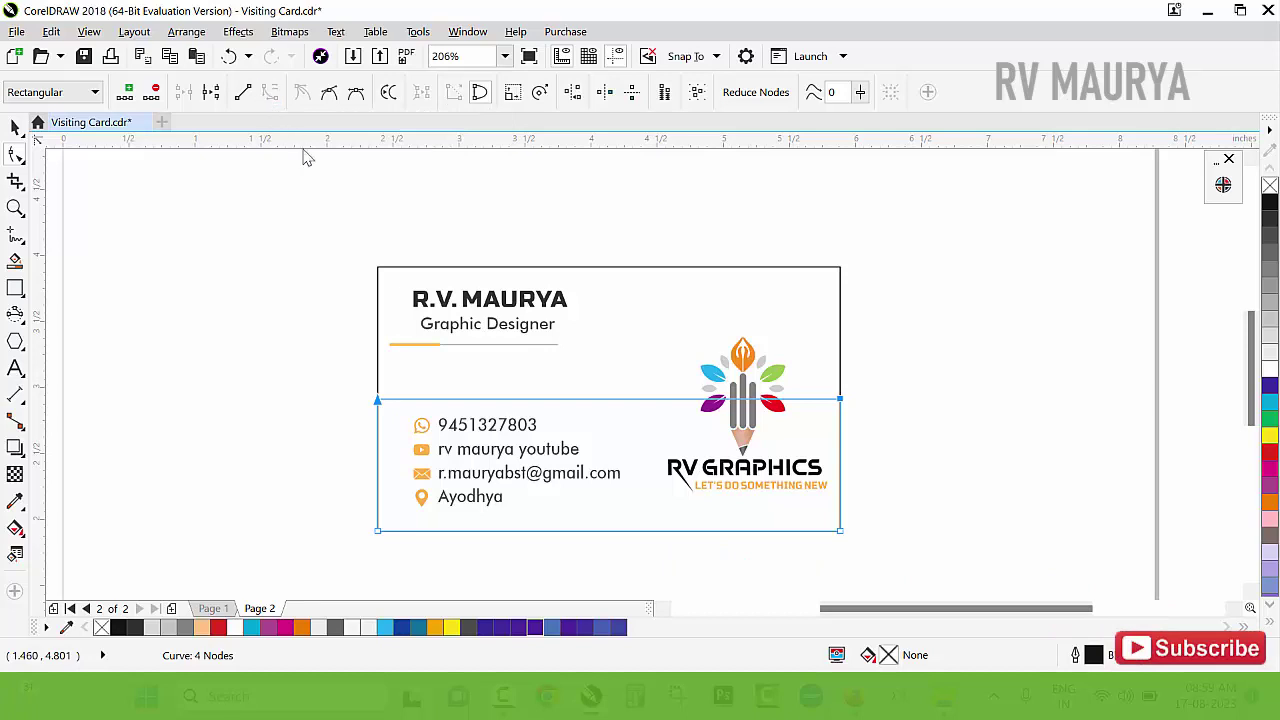
- Shape the upper edge into an S-shaped wave by lowering its right end node and bending it up at the left and down at the right
drag(891, 352, 828, 454)
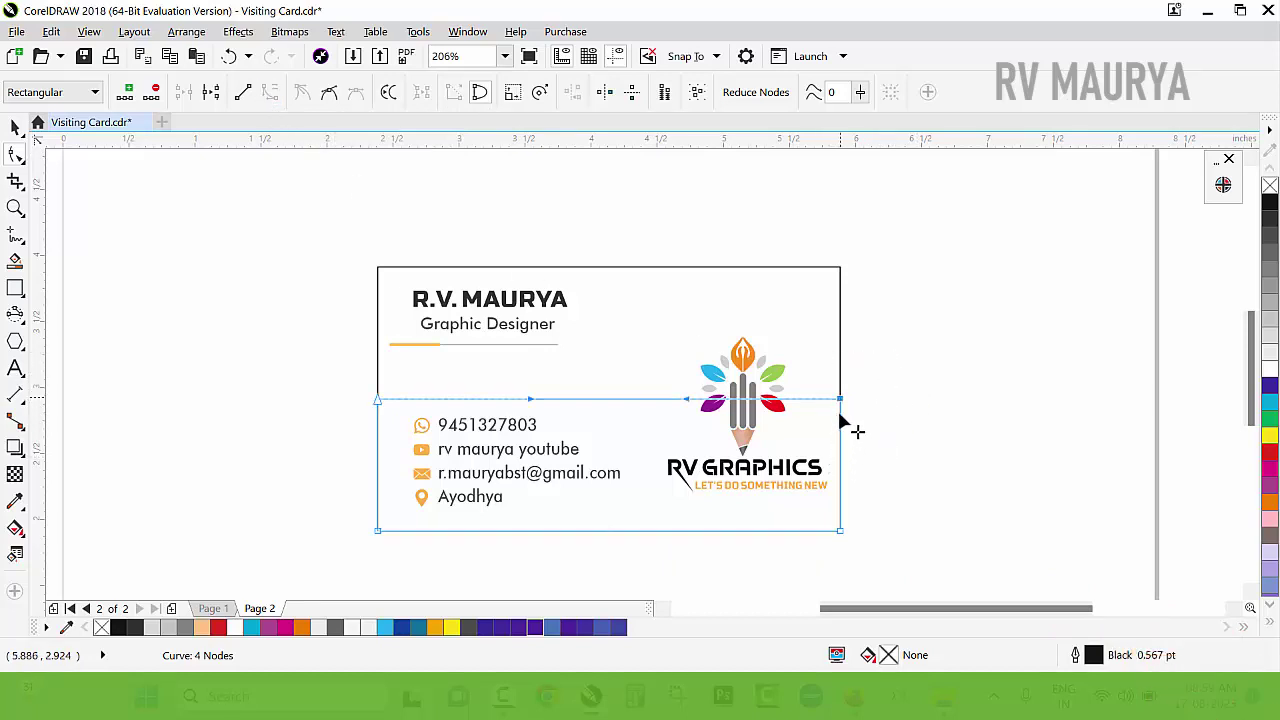
drag(840, 400, 840, 488)
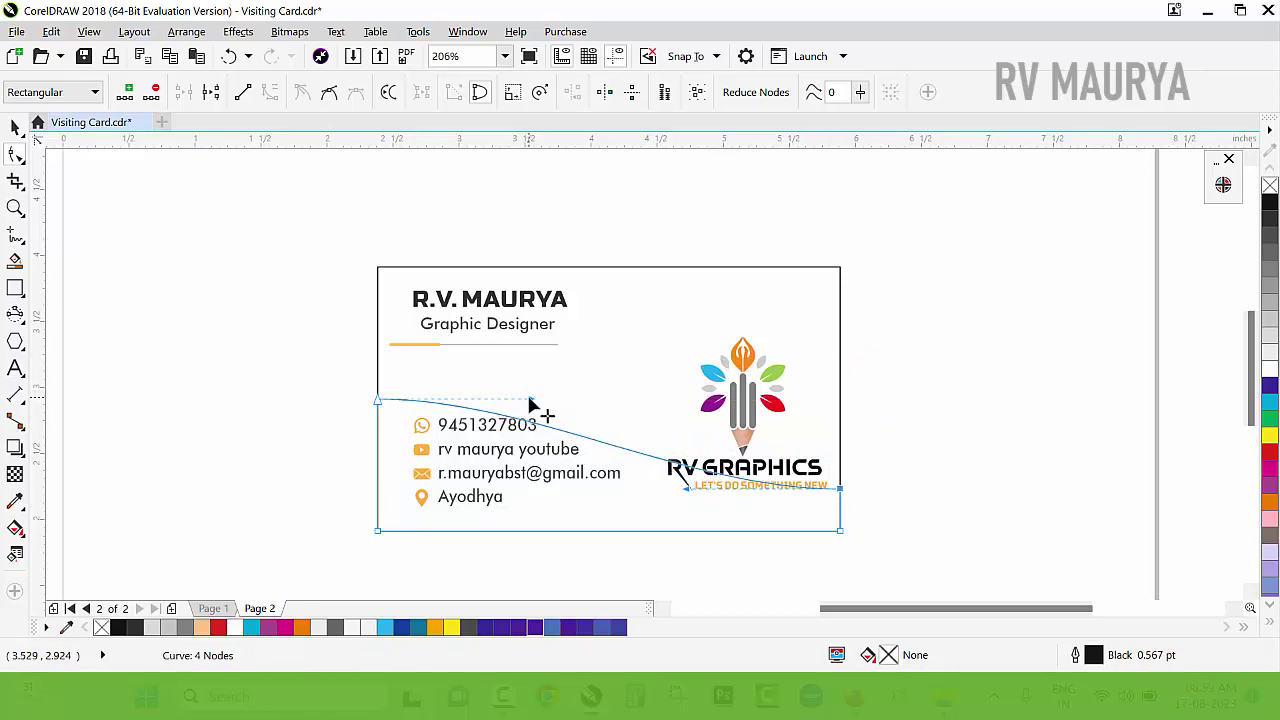
drag(531, 404, 520, 302)
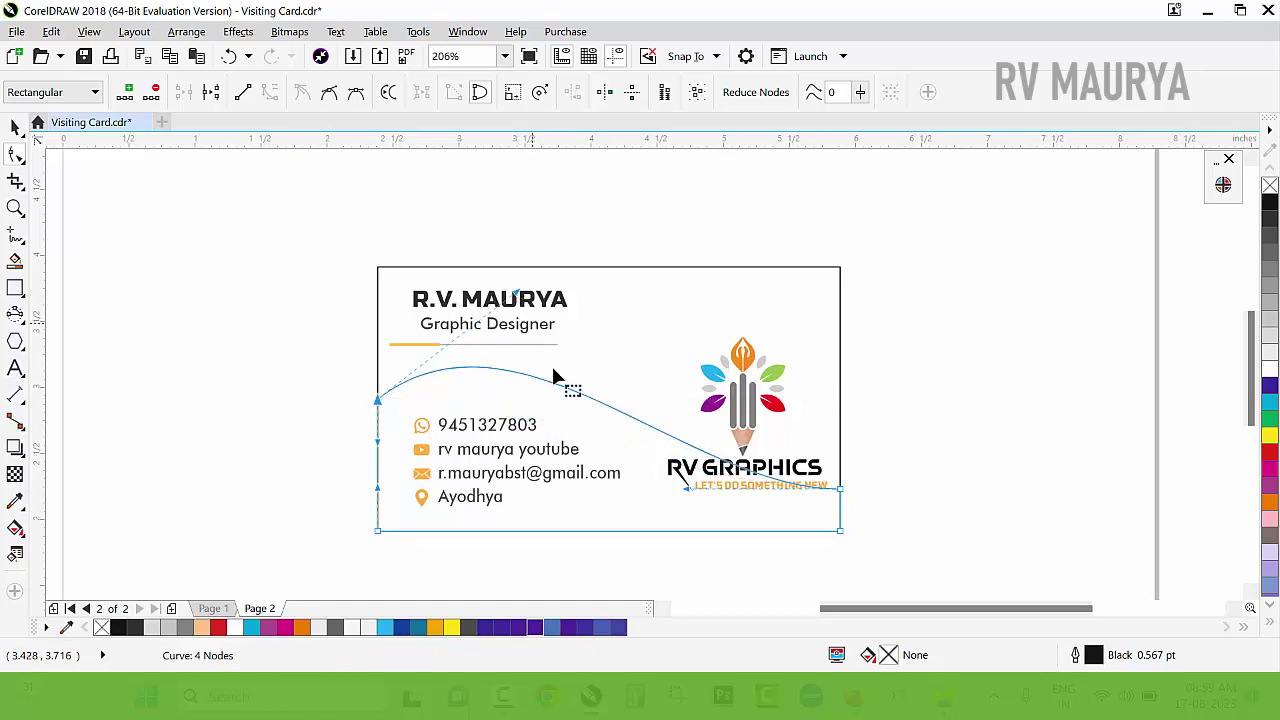
drag(689, 492, 662, 572)
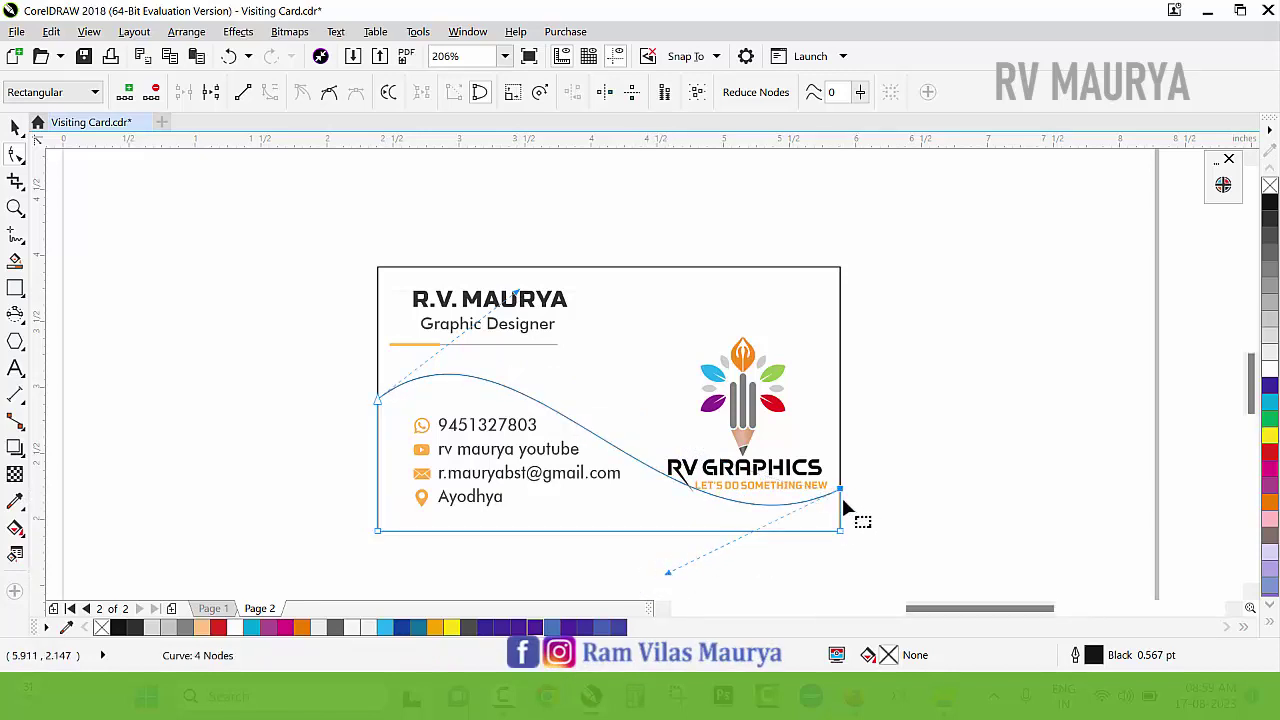
- Fine-tune the wave's right end node and curve handle to make the dip beneath the logo shallower
scroll(849, 512, up, 2)
drag(838, 484, 836, 491)
scroll(836, 491, down, 2)
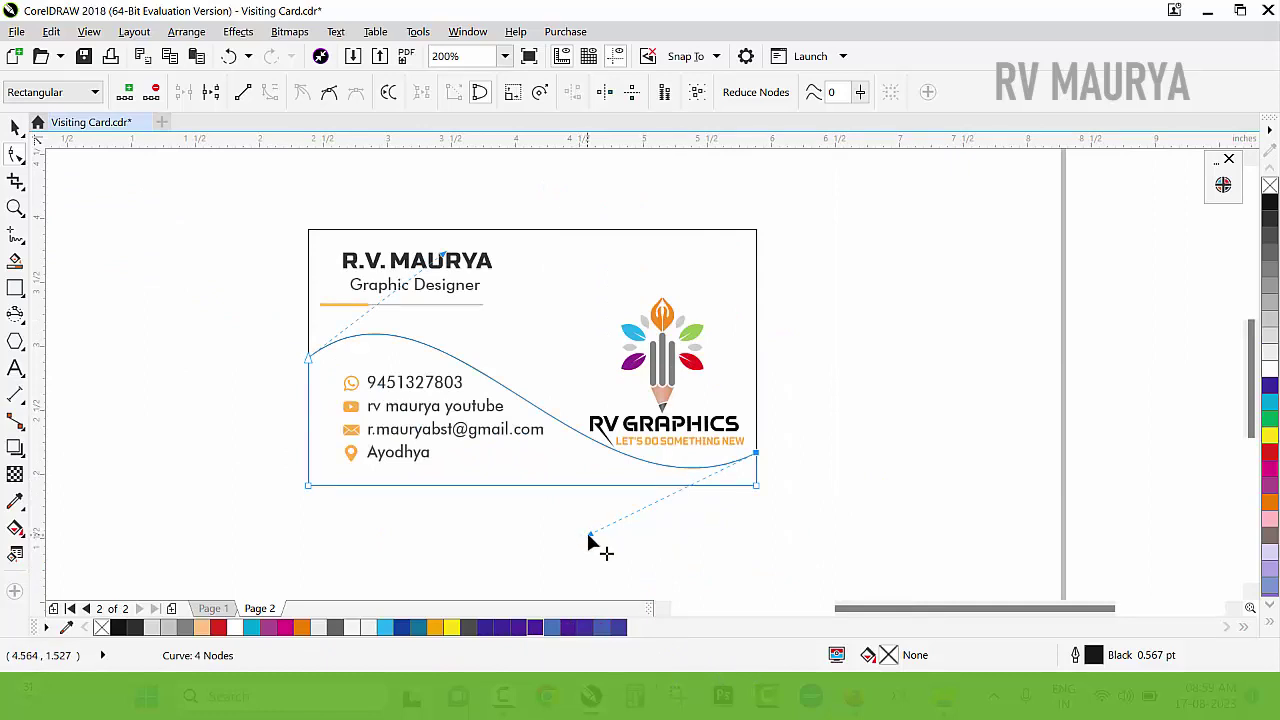
drag(587, 531, 577, 515)
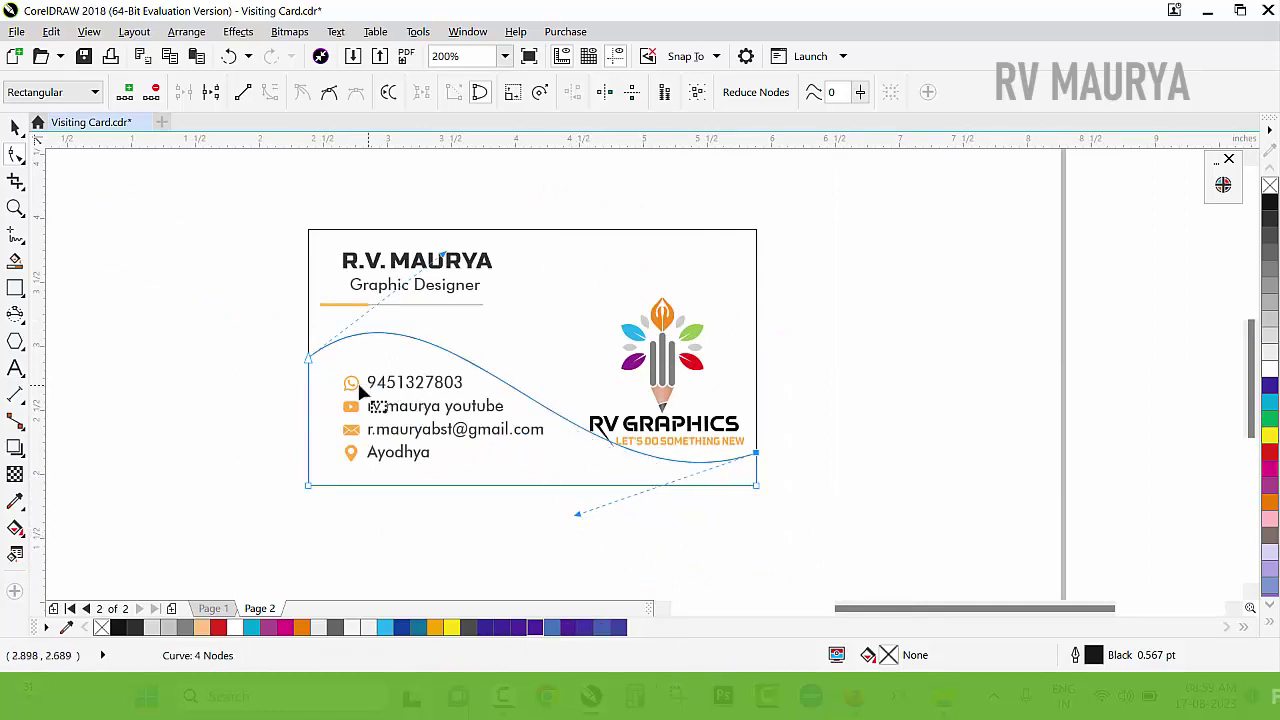
- Lower the wave's left end node slightly and extend its curve handle to broaden the crest above the contact details
scroll(310, 360, up, 2)
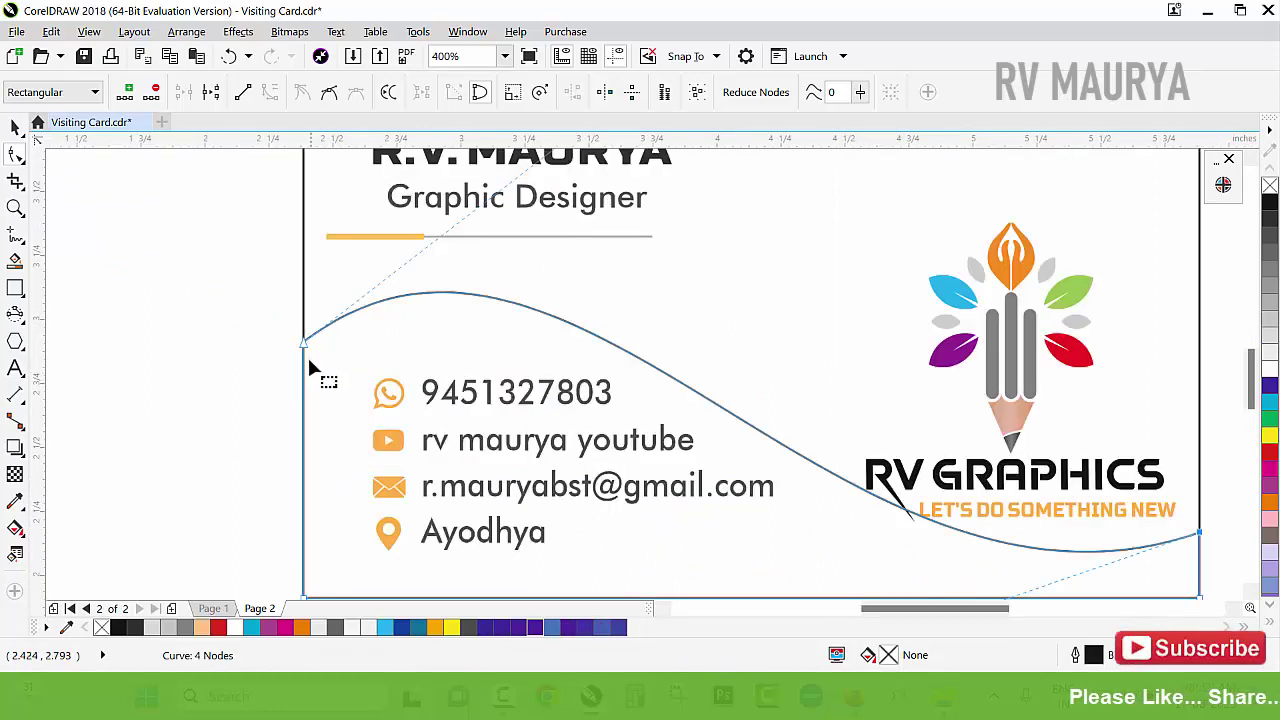
drag(304, 343, 304, 375)
scroll(569, 265, down, 2)
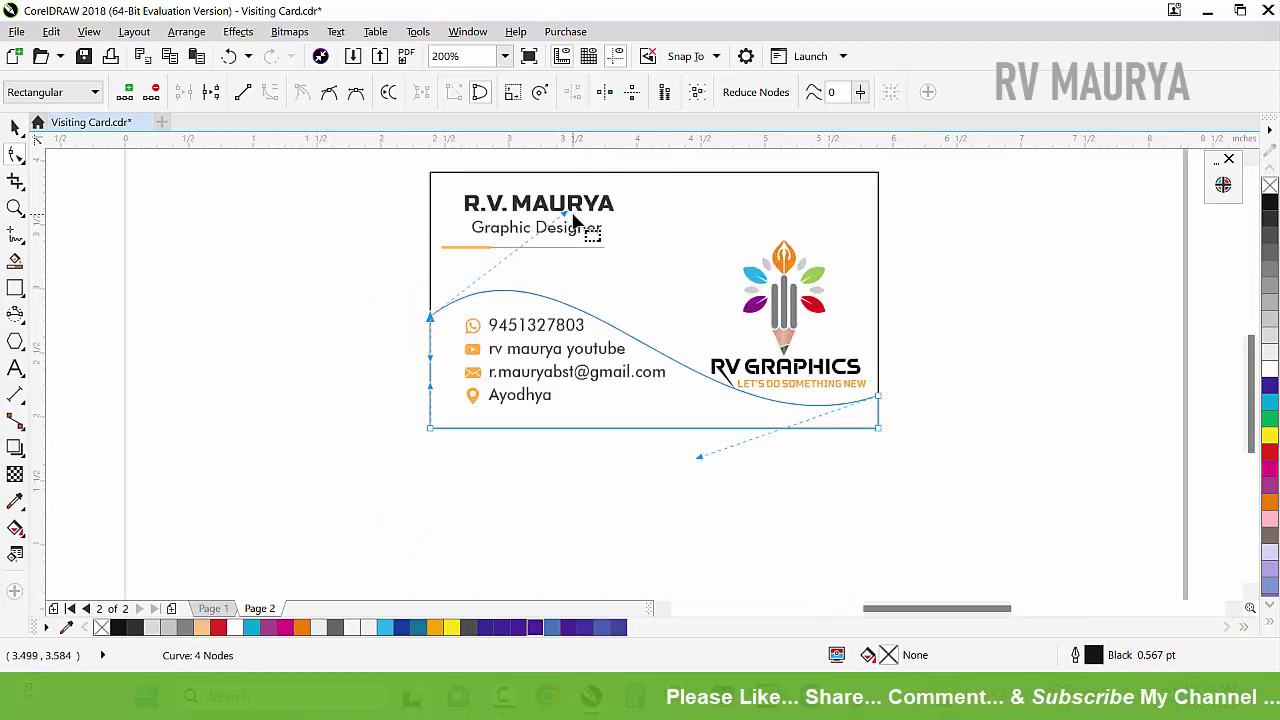
scroll(571, 208, up, 2)
drag(558, 213, 594, 186)
scroll(603, 206, down, 2)
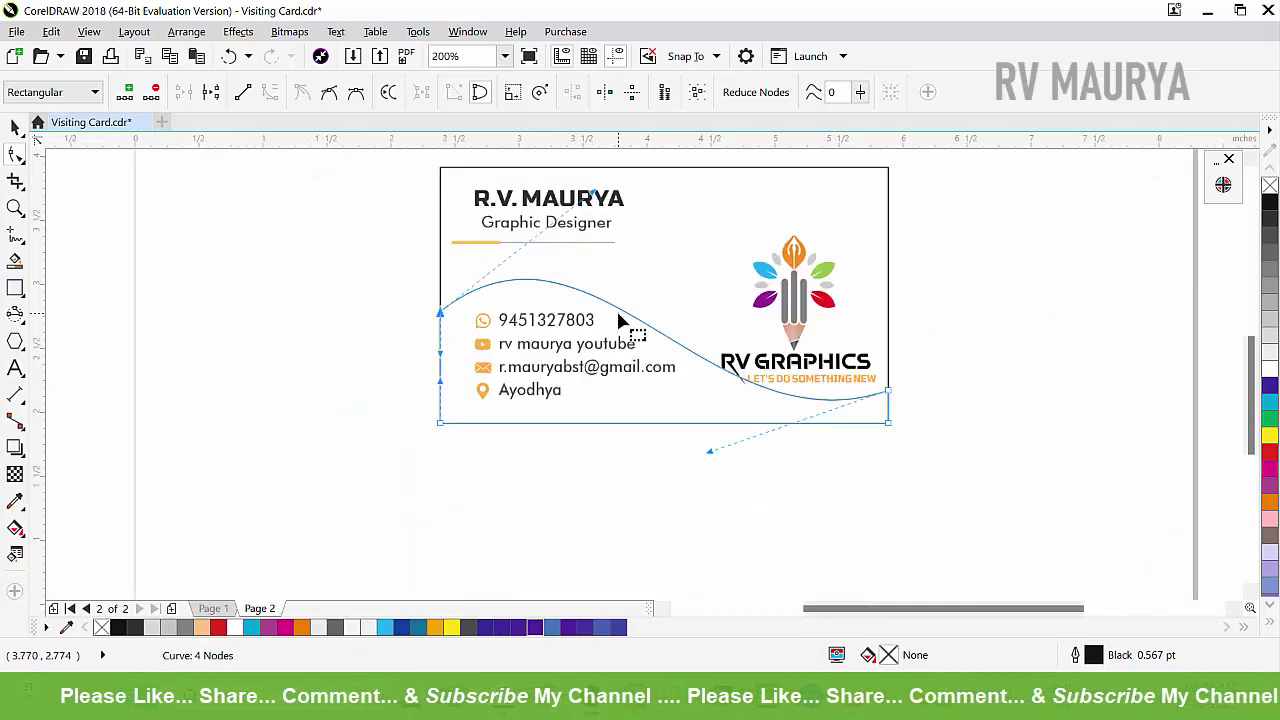
- Readjust the curve handle of the wave's right end to deepen the dip slightly
key(space)
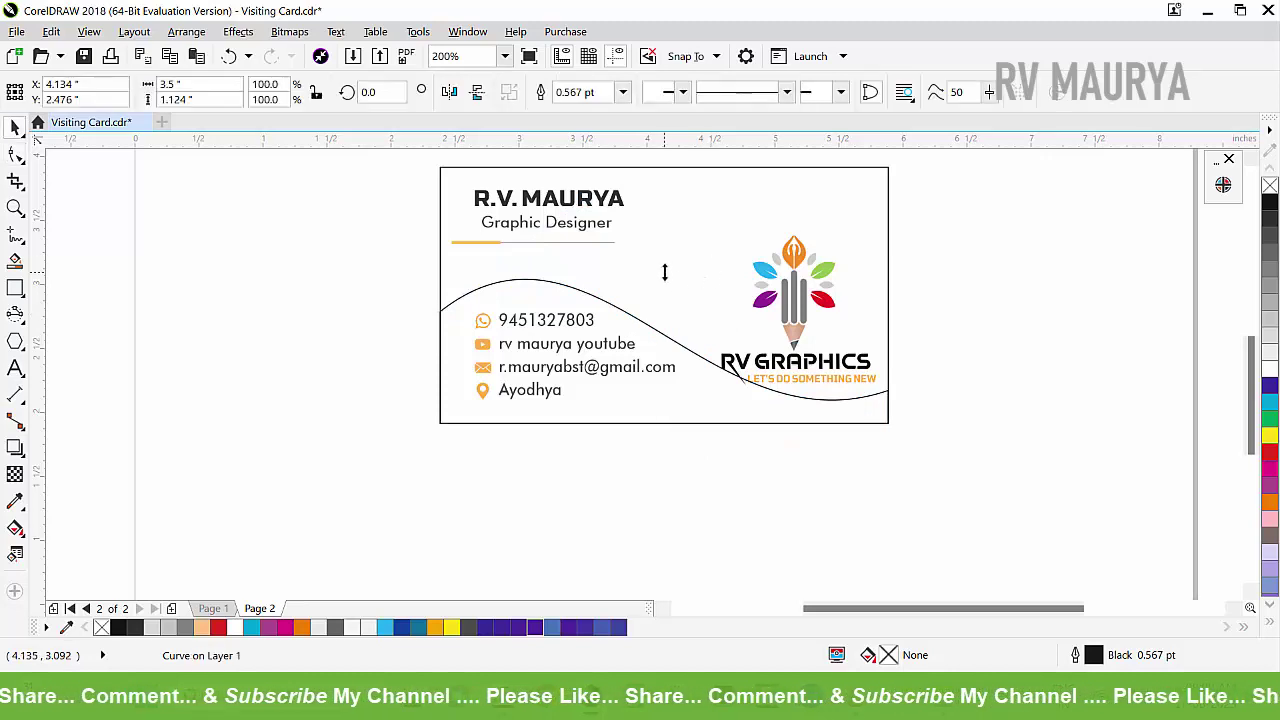
drag(667, 274, 674, 277)
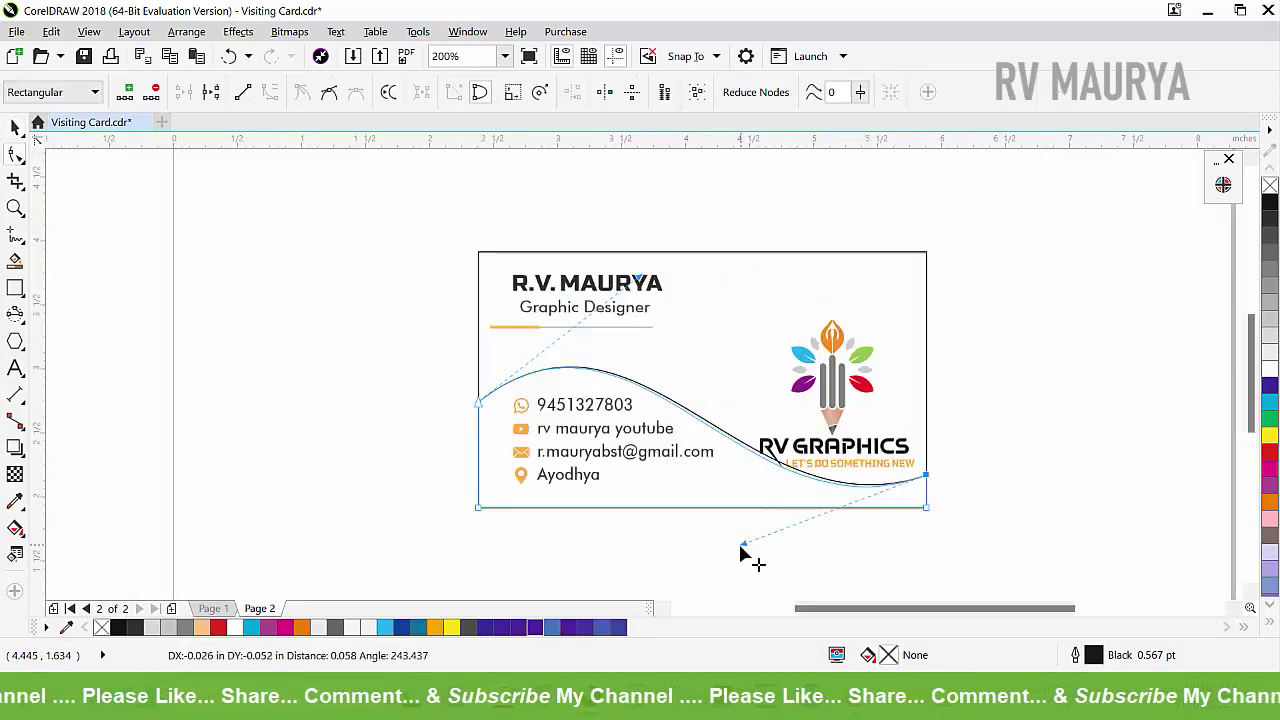
drag(740, 545, 737, 549)
key(space)
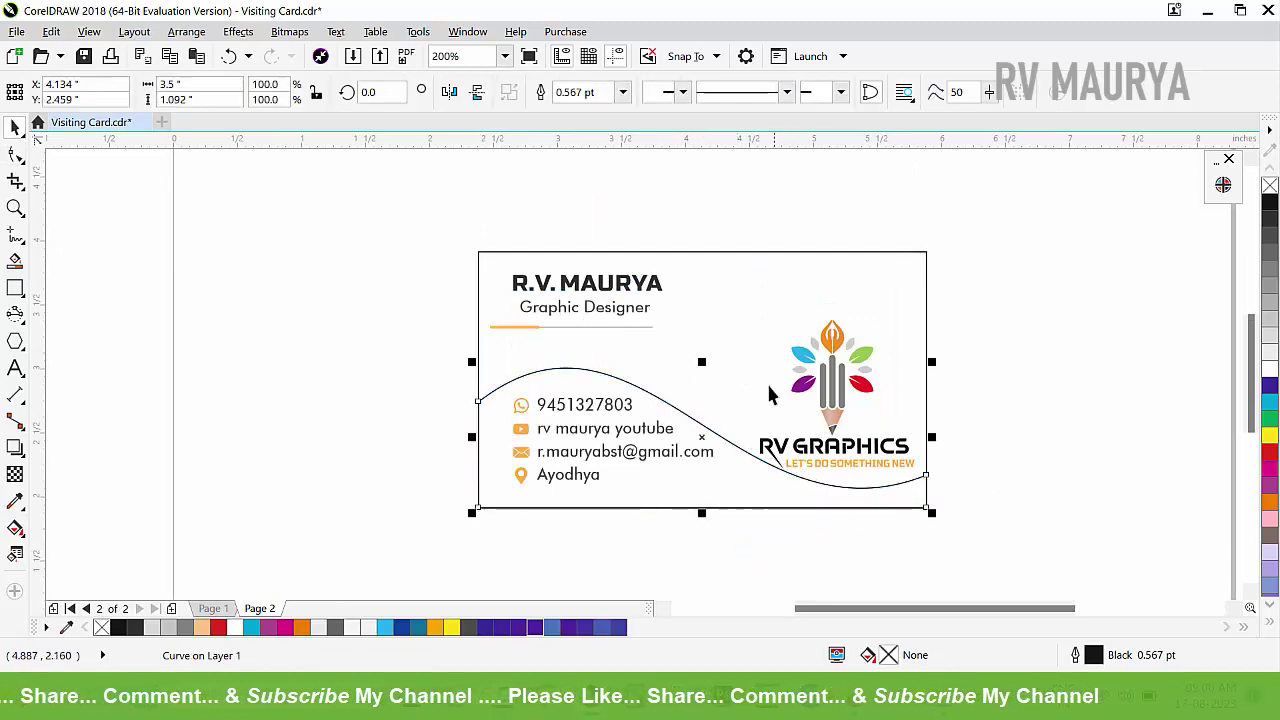
- Move the card outline and the wave shape together into the empty area below the text and logo
scroll(704, 246, down, 1)
drag(578, 238, 897, 449)
drag(729, 280, 723, 331)
click(745, 313)
click(734, 272)
shift+click(729, 182)
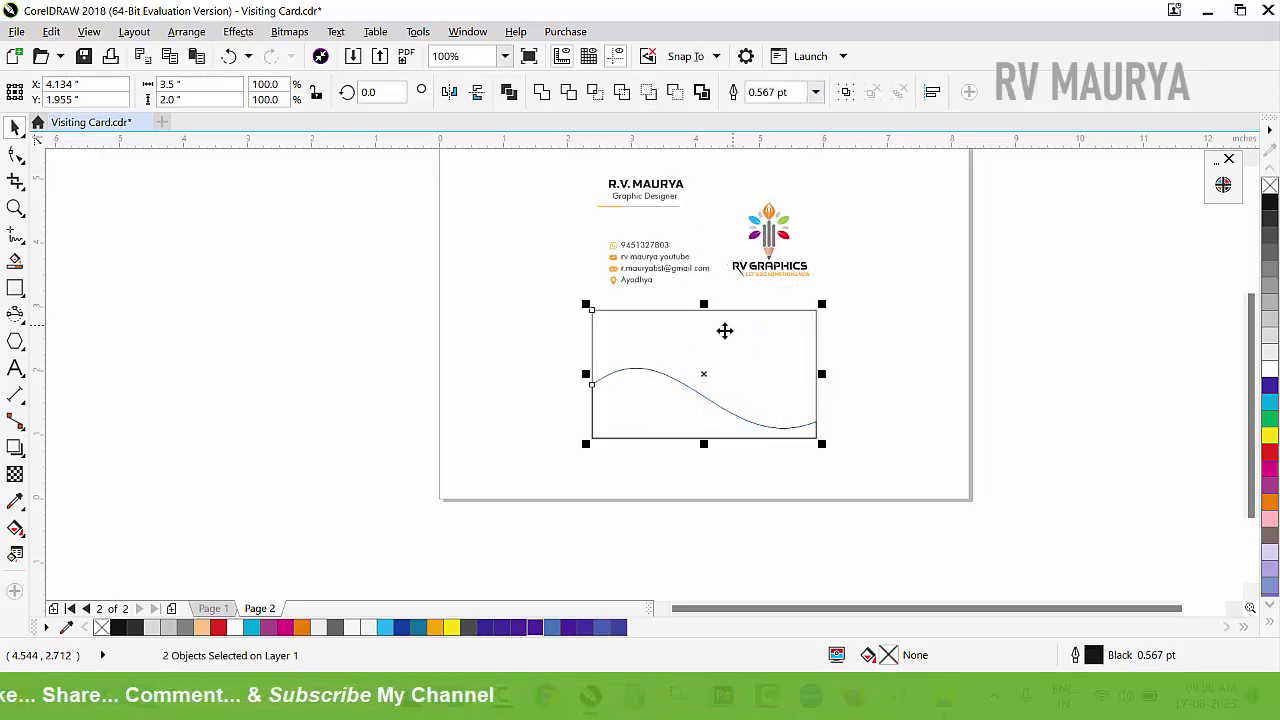
- Draw a 3-point curve about 1.88 inches wide from just above the wave's middle past the card's right edge, following the dip
key(z)
drag(537, 280, 986, 474)
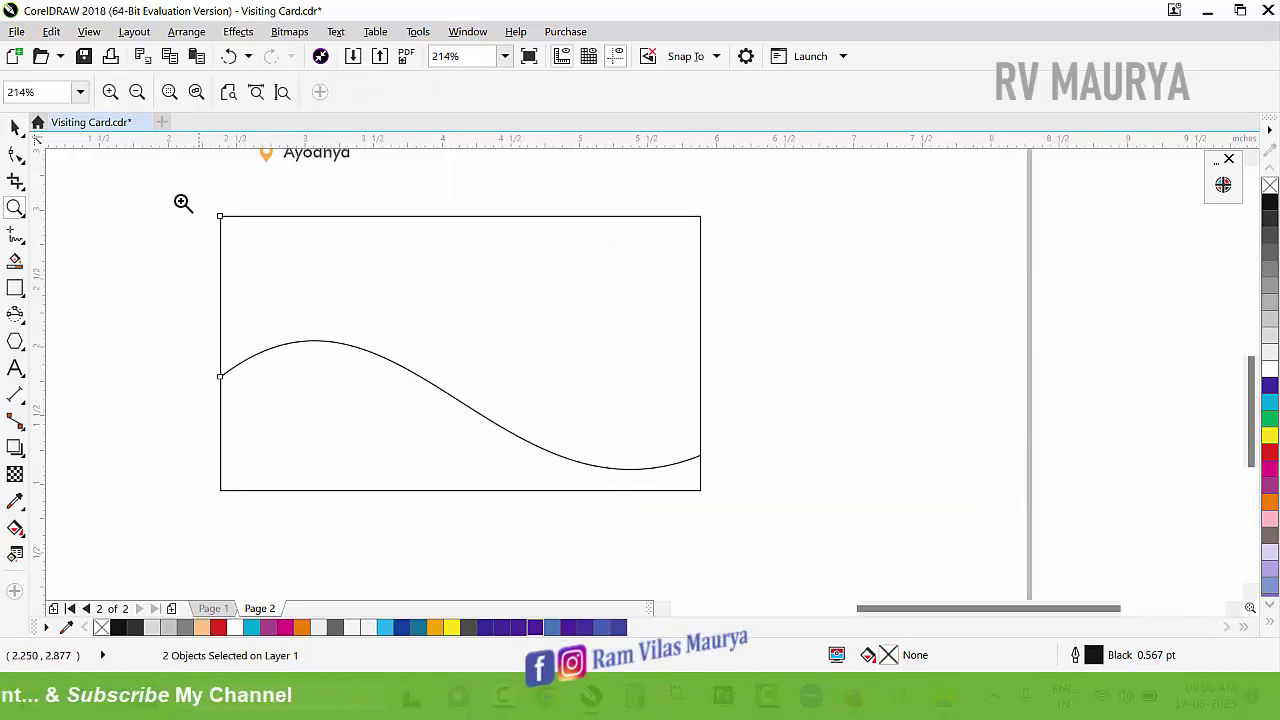
drag(183, 199, 714, 454)
key(space)
click(923, 433)
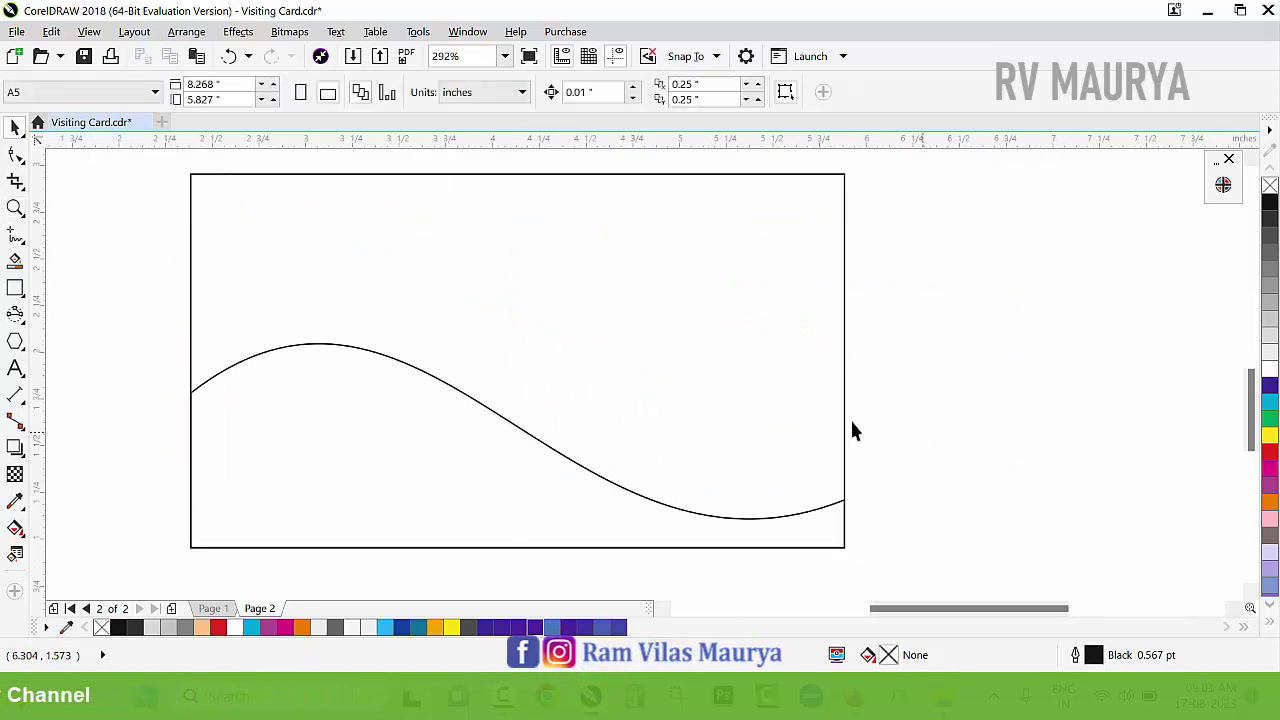
click(18, 243)
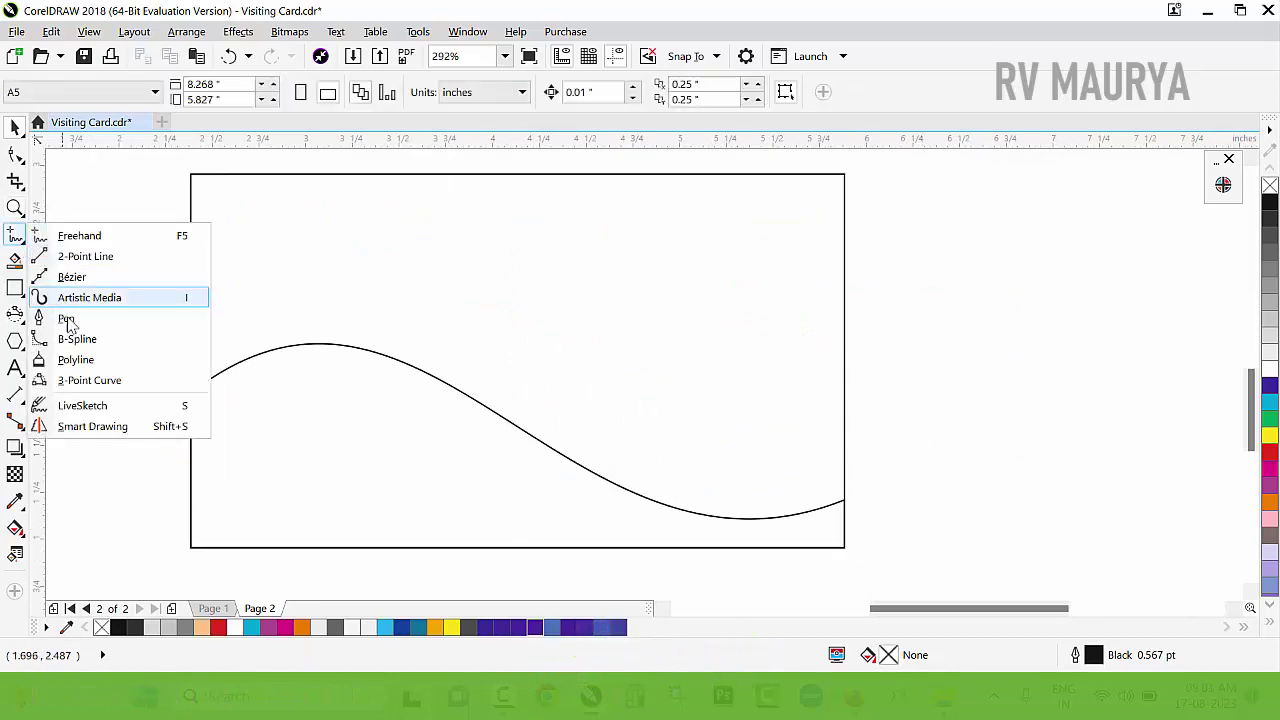
click(78, 386)
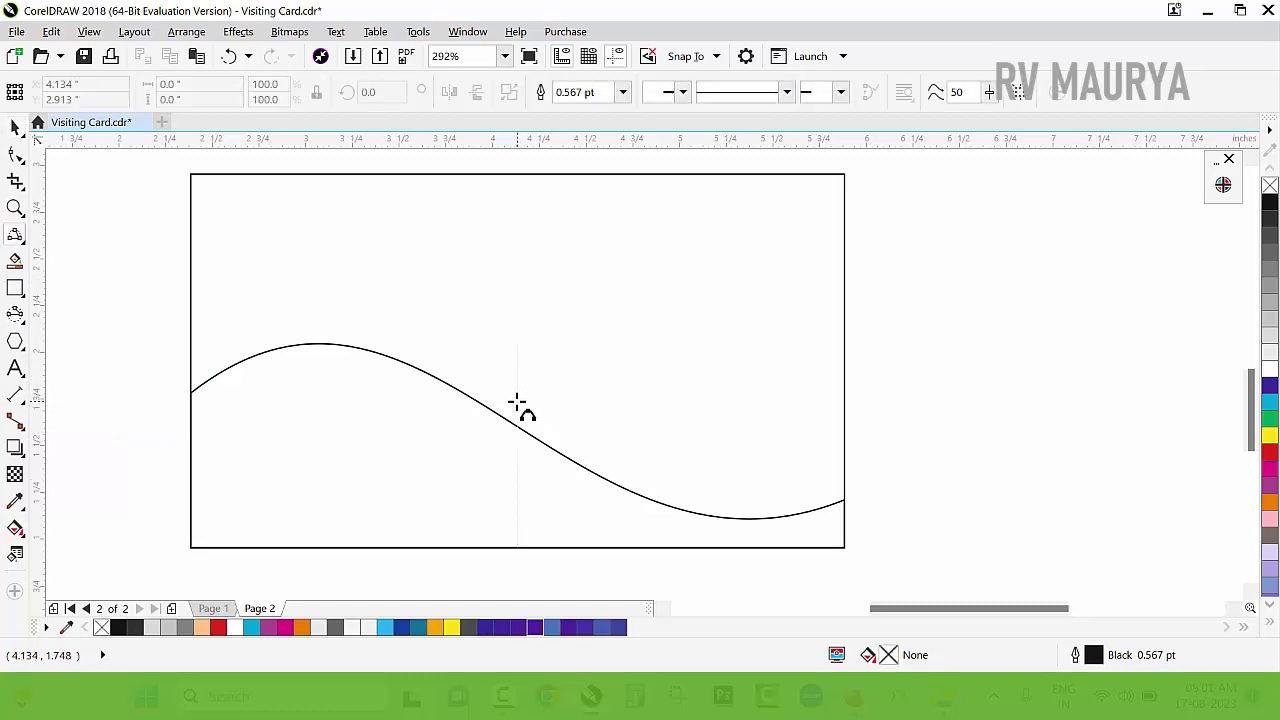
drag(517, 407, 869, 482)
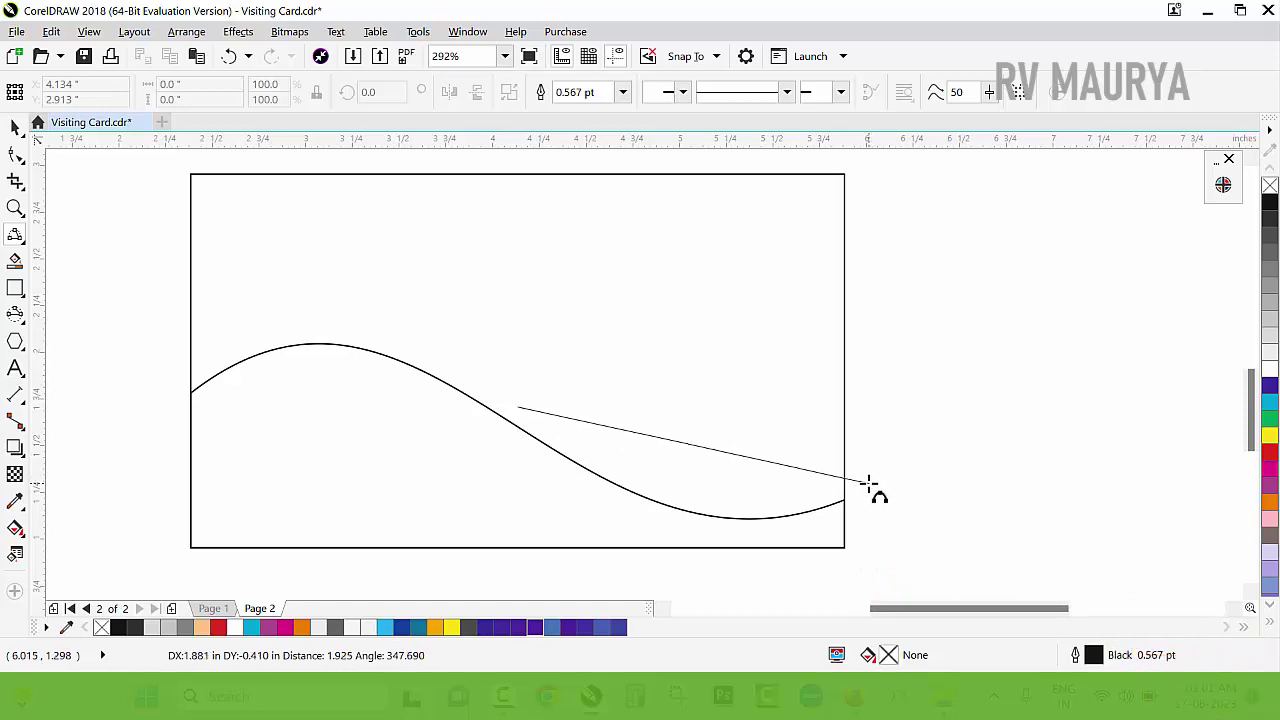
drag(860, 482, 868, 484)
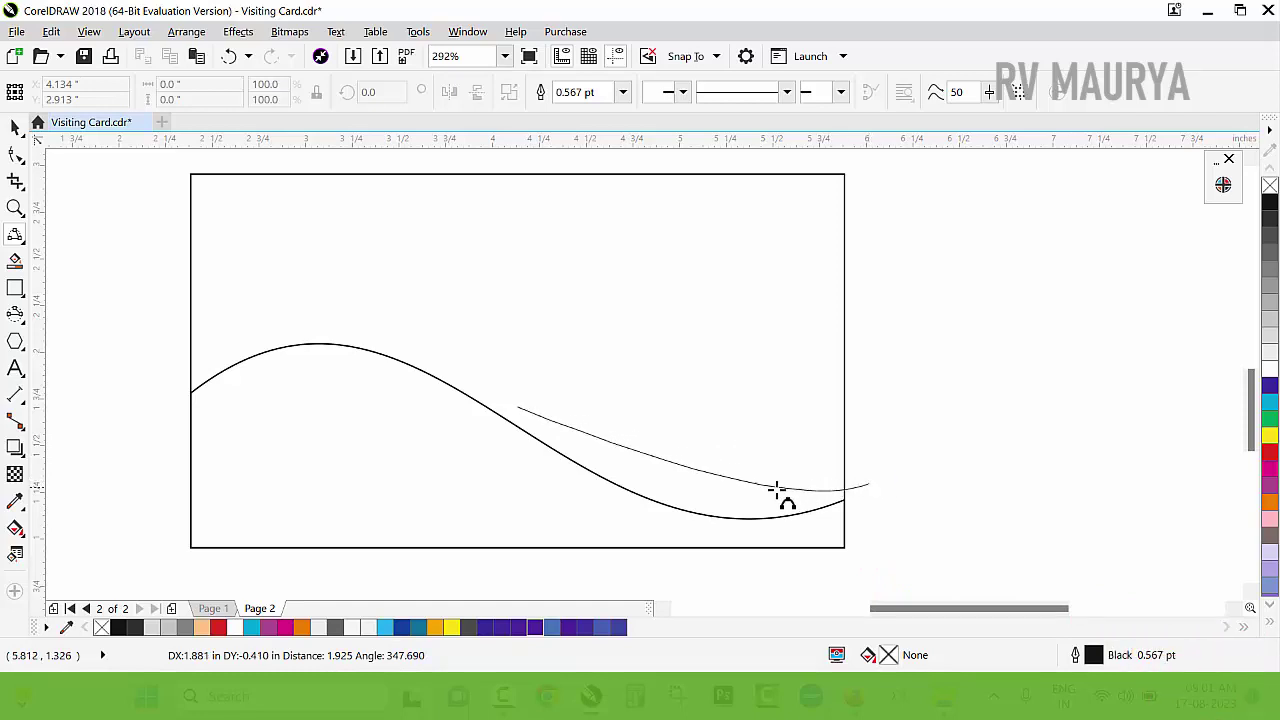
click(705, 510)
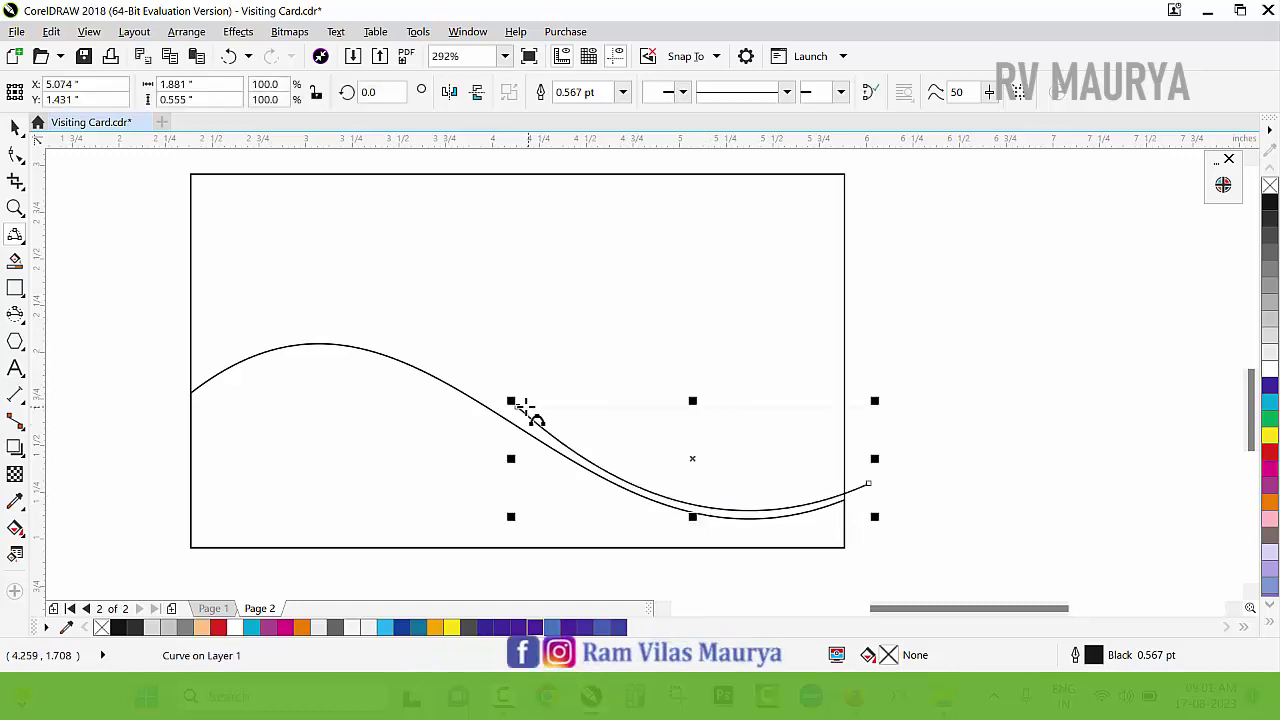
- Draw a second 3-point curve above the first from the same starting point, and nudge its right end node slightly upward
drag(513, 404, 872, 458)
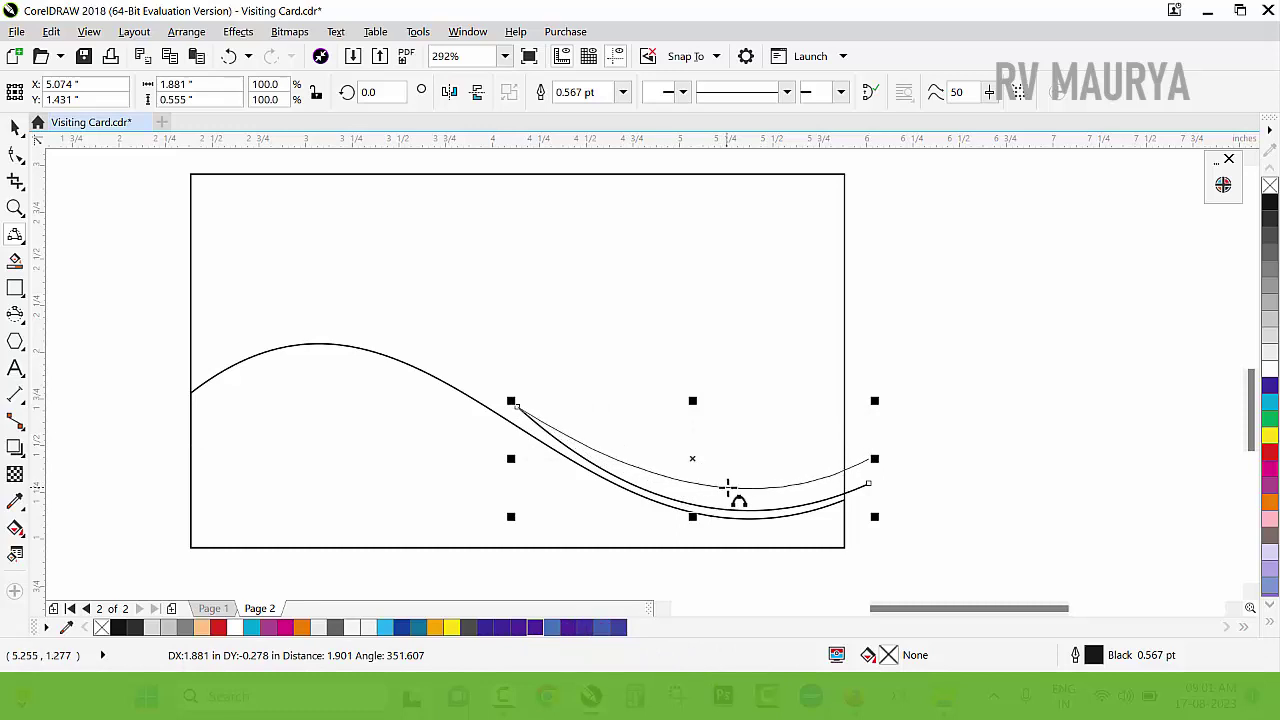
click(728, 487)
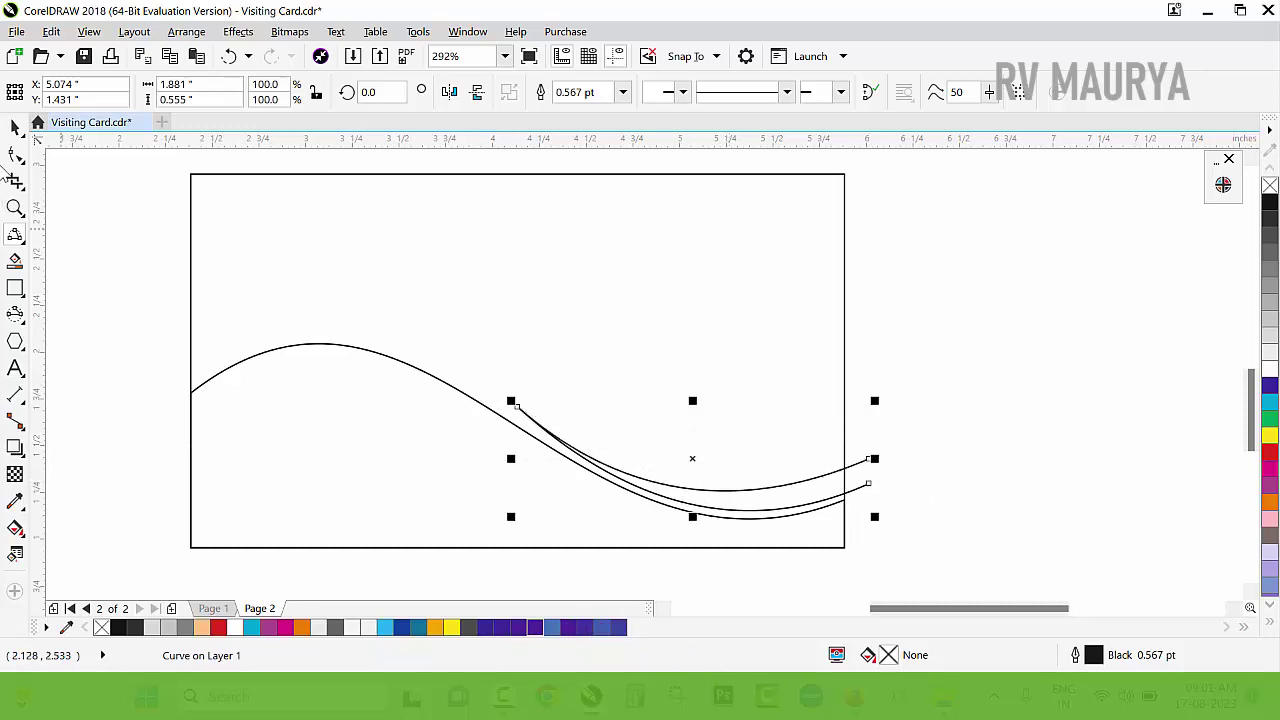
click(15, 155)
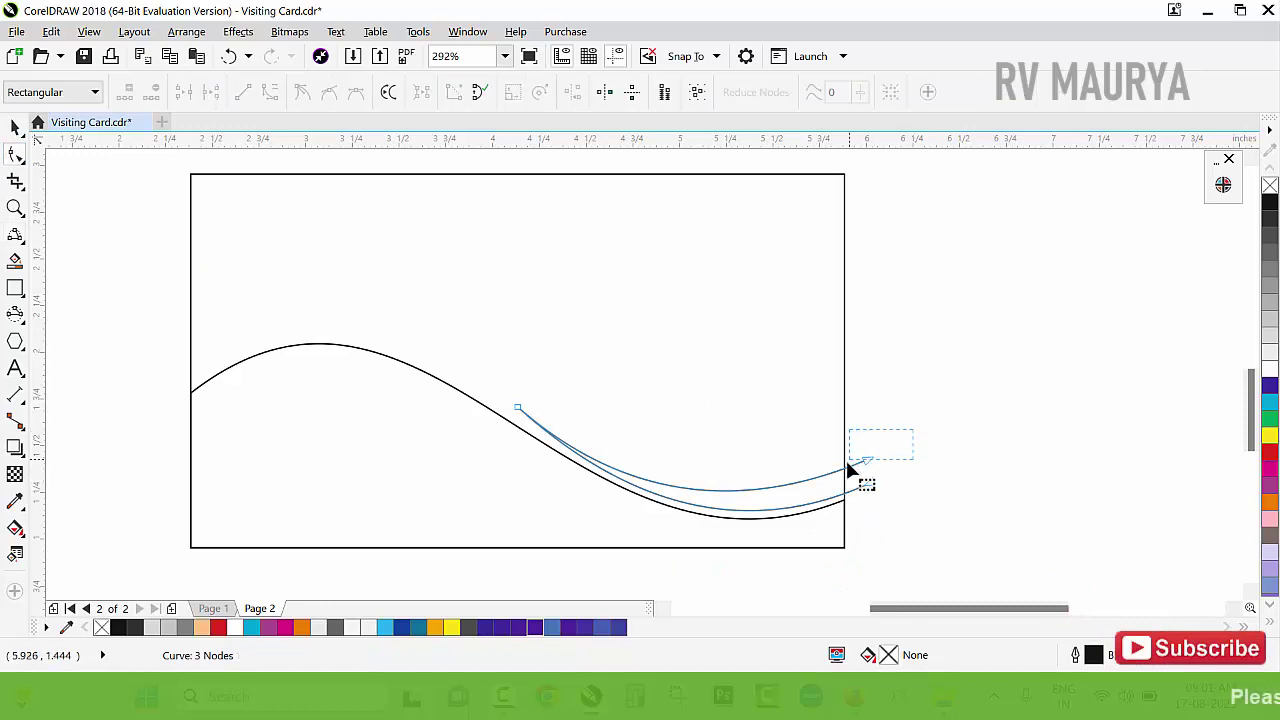
drag(848, 461, 850, 463)
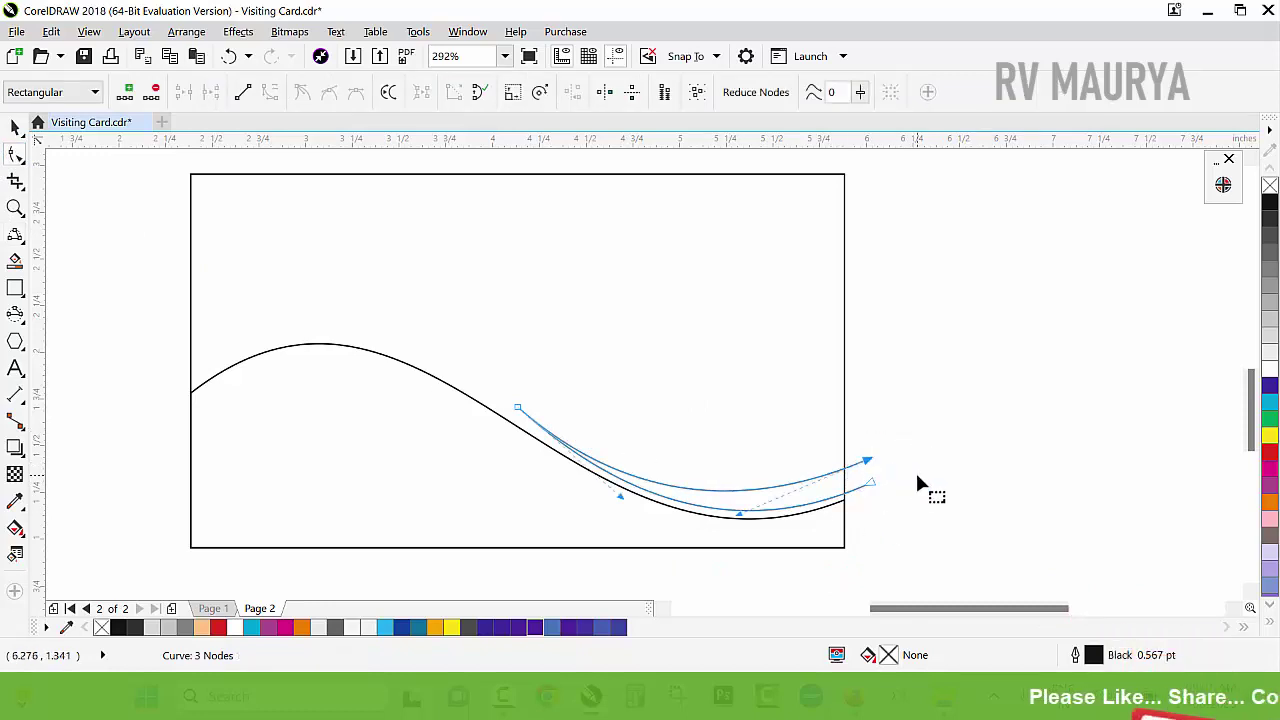
key(Up)
key(Up)
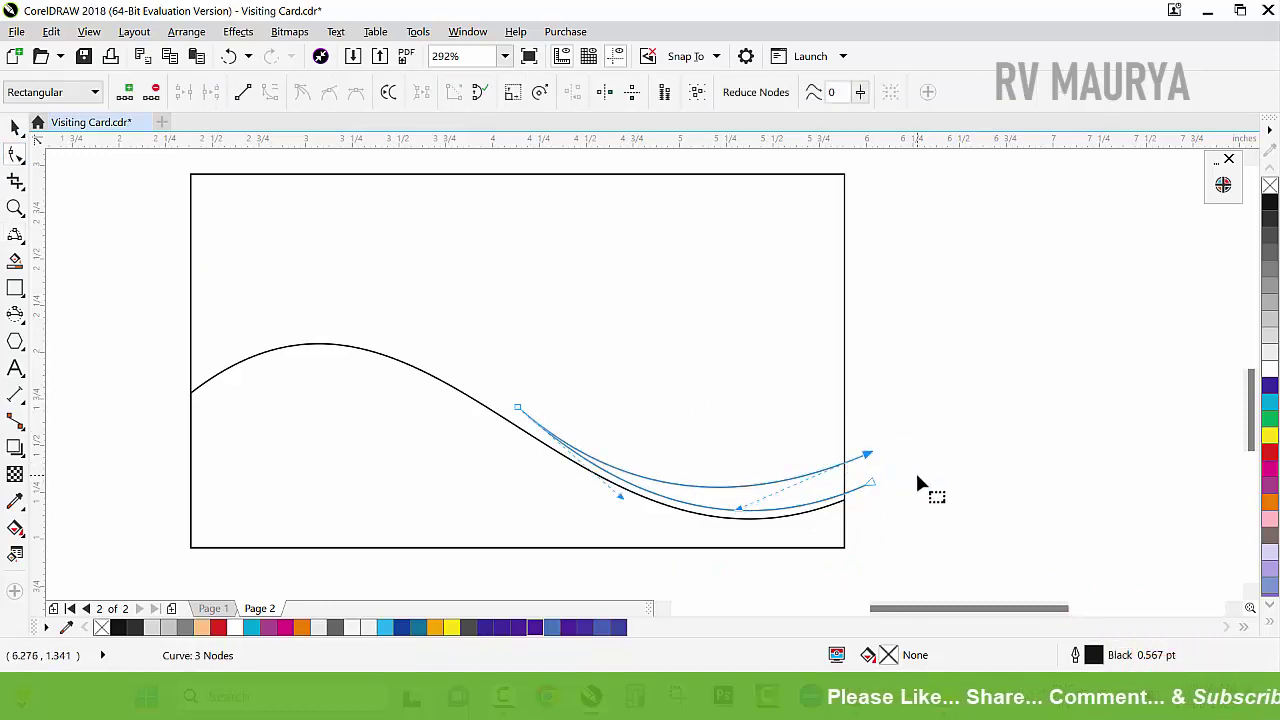
key(space)
click(857, 464)
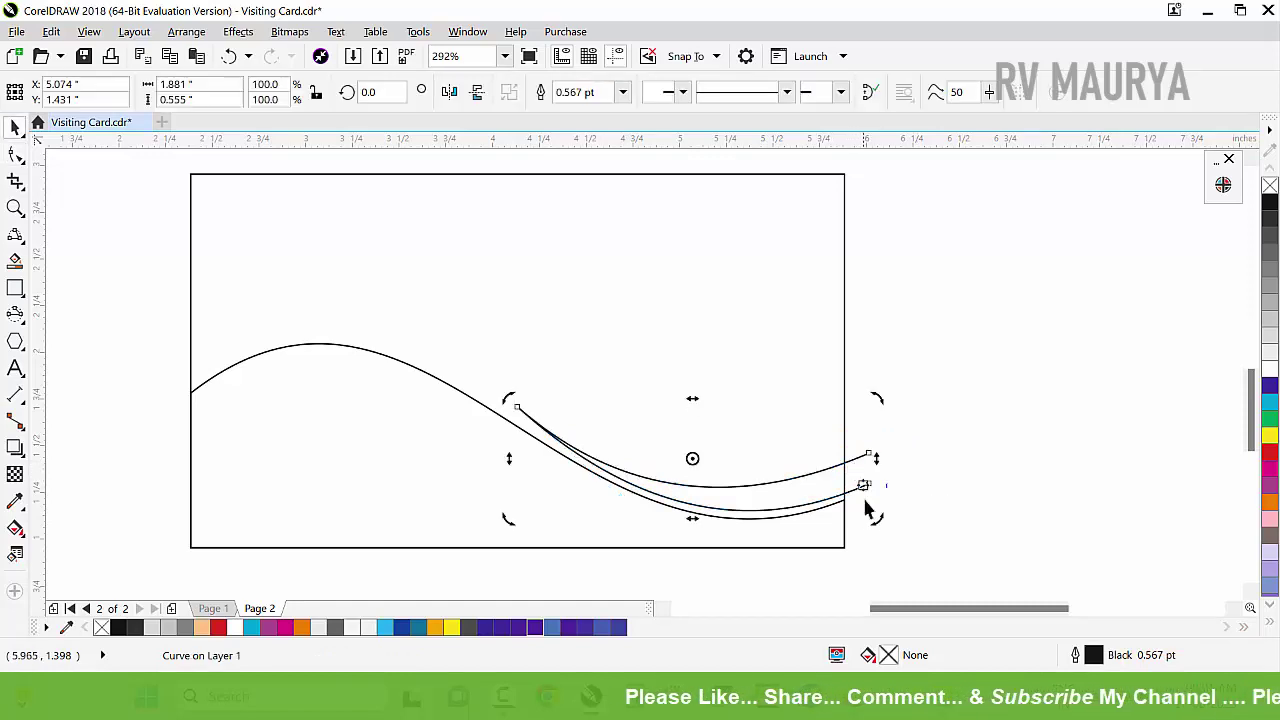
- Rotate the pair of 3-point curves above the wave's dip by about 3.4 degrees counterclockwise
click(928, 510)
click(864, 460)
click(916, 535)
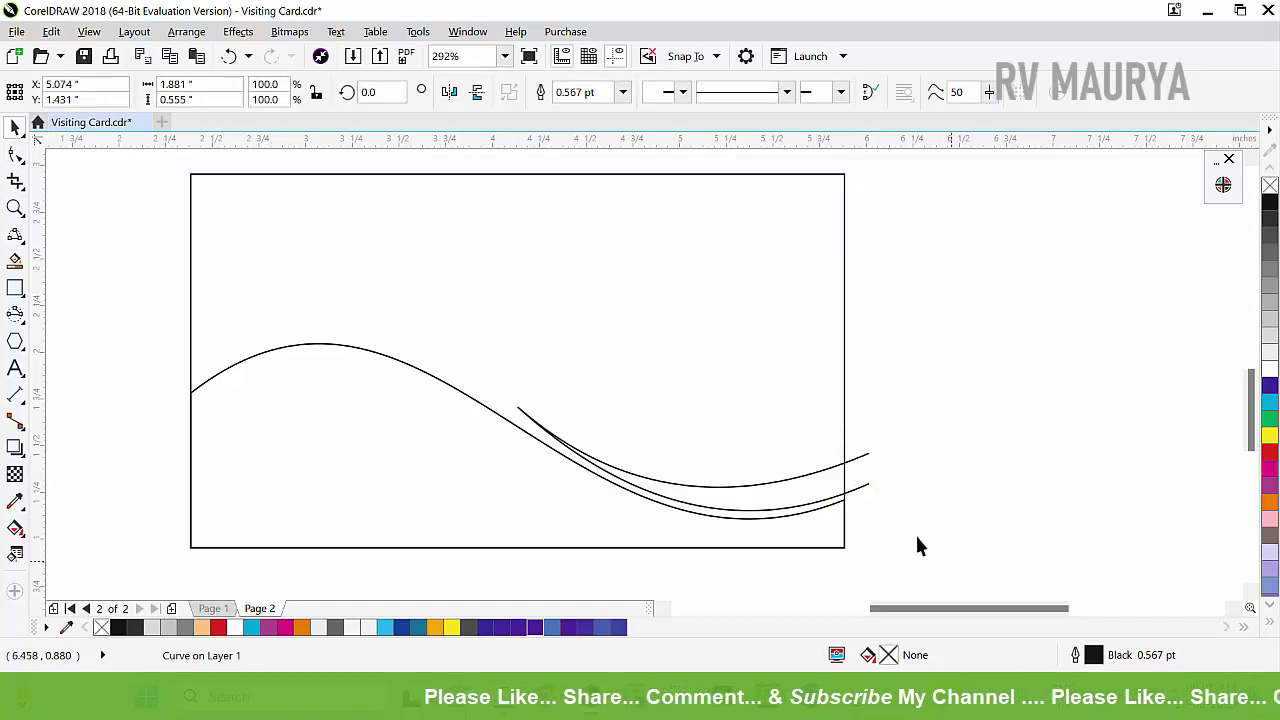
click(857, 464)
click(860, 460)
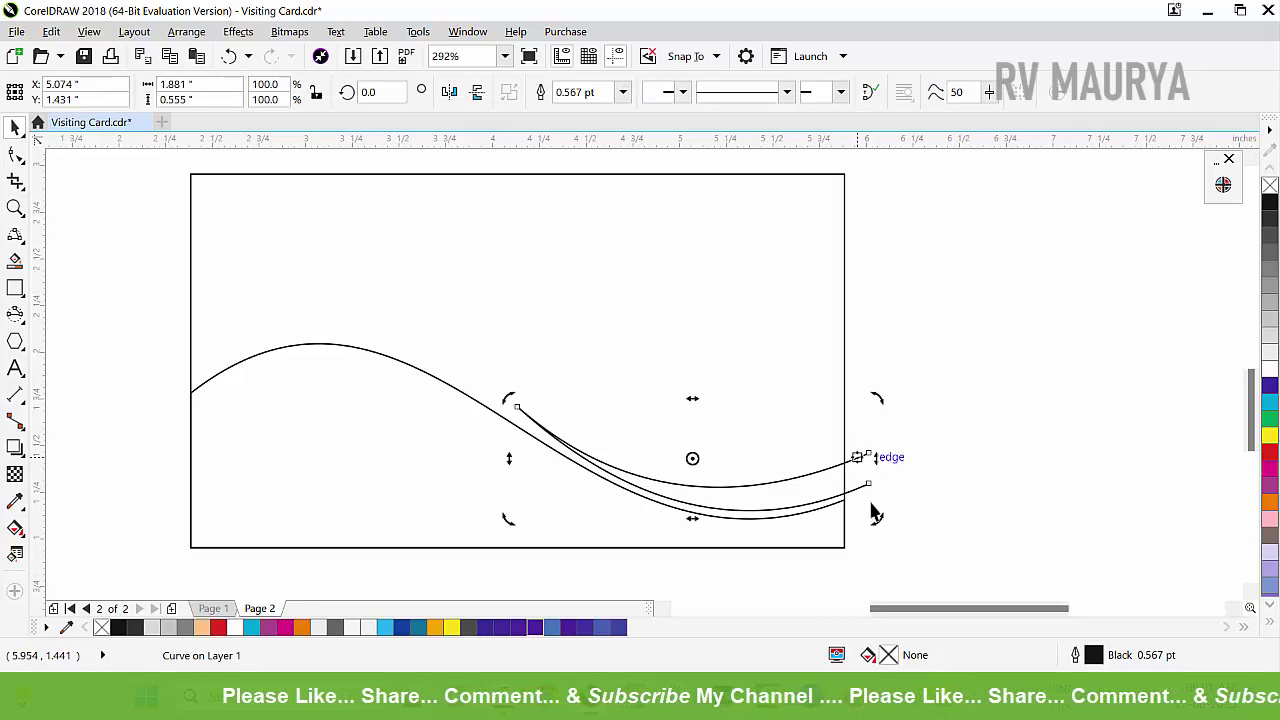
drag(881, 521, 877, 508)
click(923, 529)
- Move the rotated curve pair straight up by about 0.04 inch, leaving a wider gap above the wave's dip
click(860, 448)
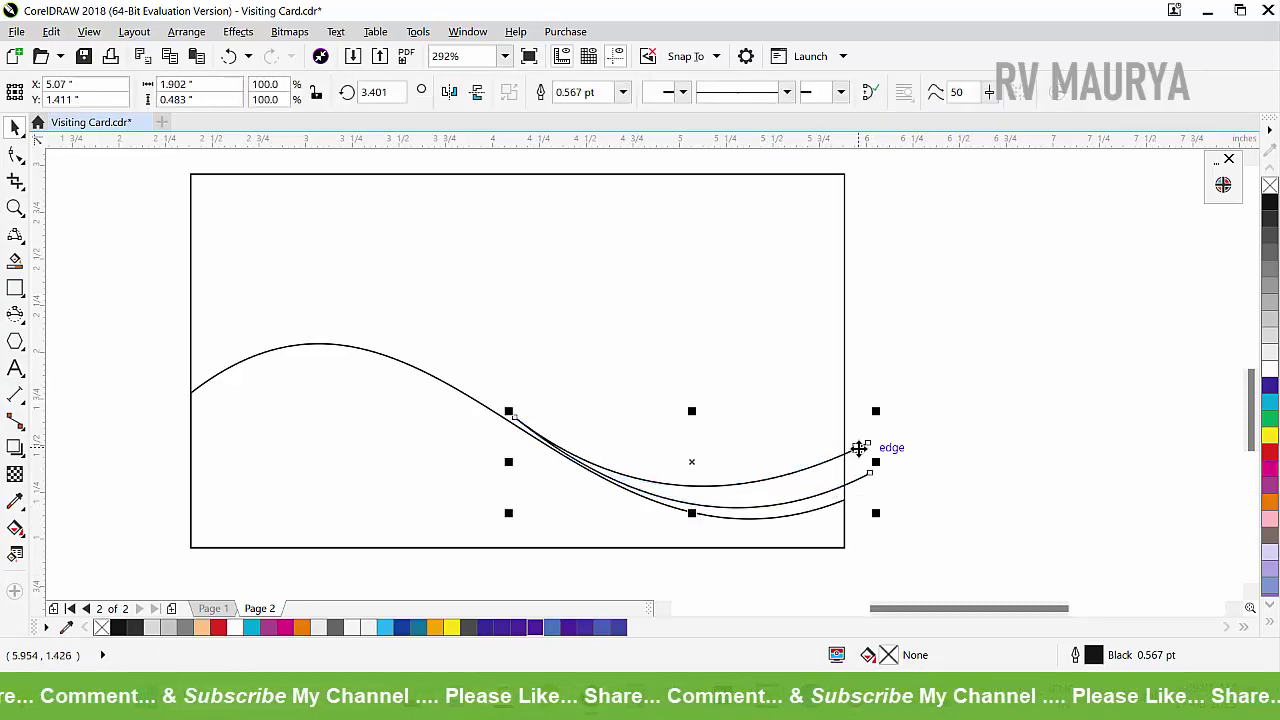
drag(860, 448, 860, 437)
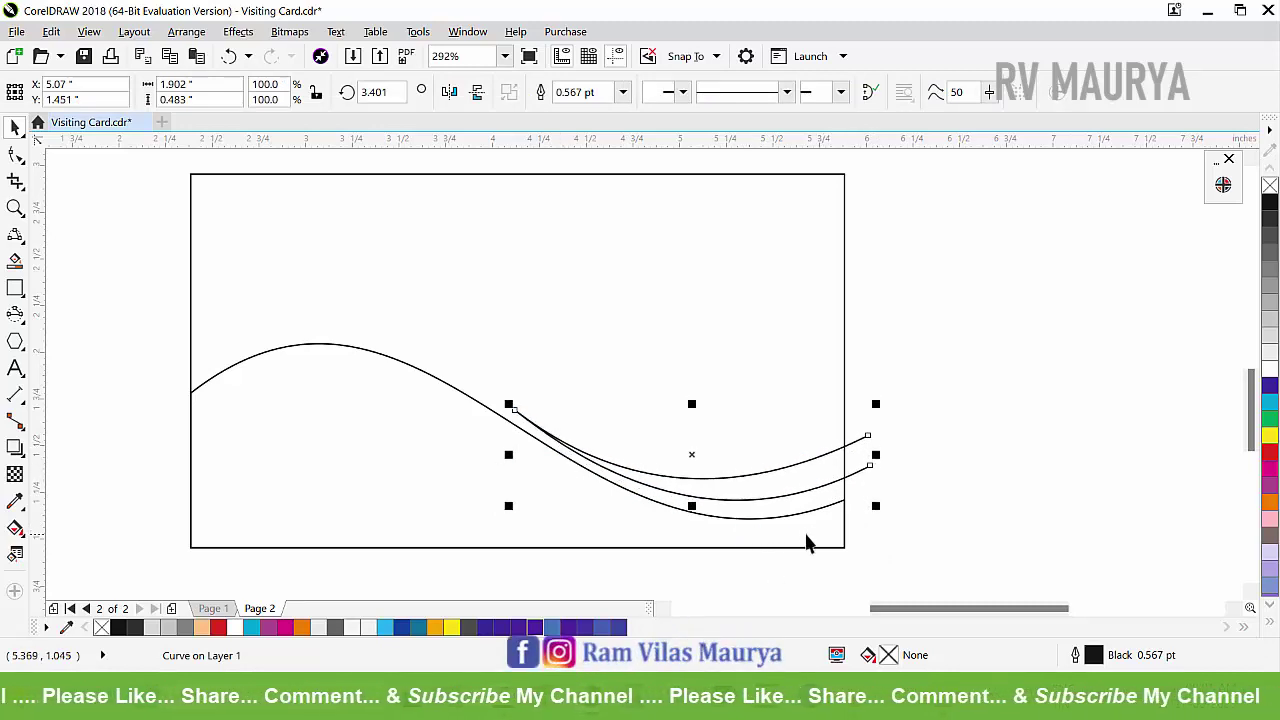
click(725, 530)
click(945, 514)
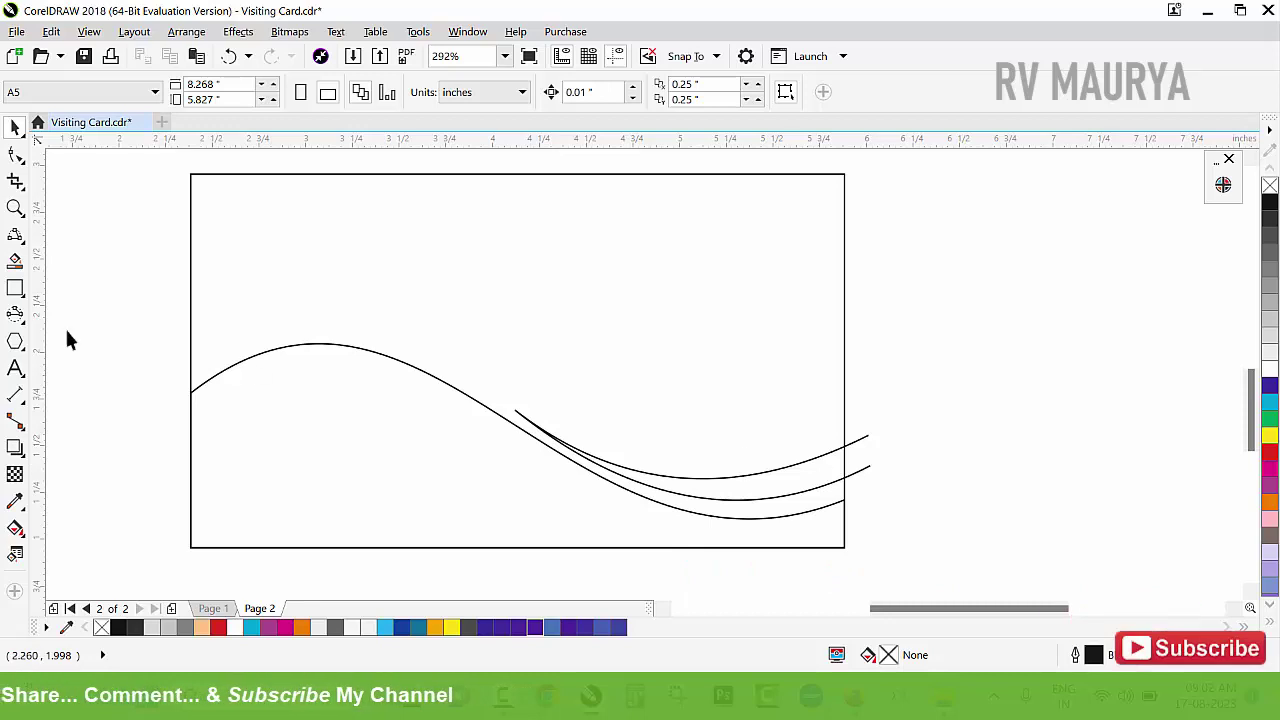
- Draw two 3-point curves about 1.66 inches wide under the wave's crest, sharing a right end node and extending past the card's left edge
click(24, 244)
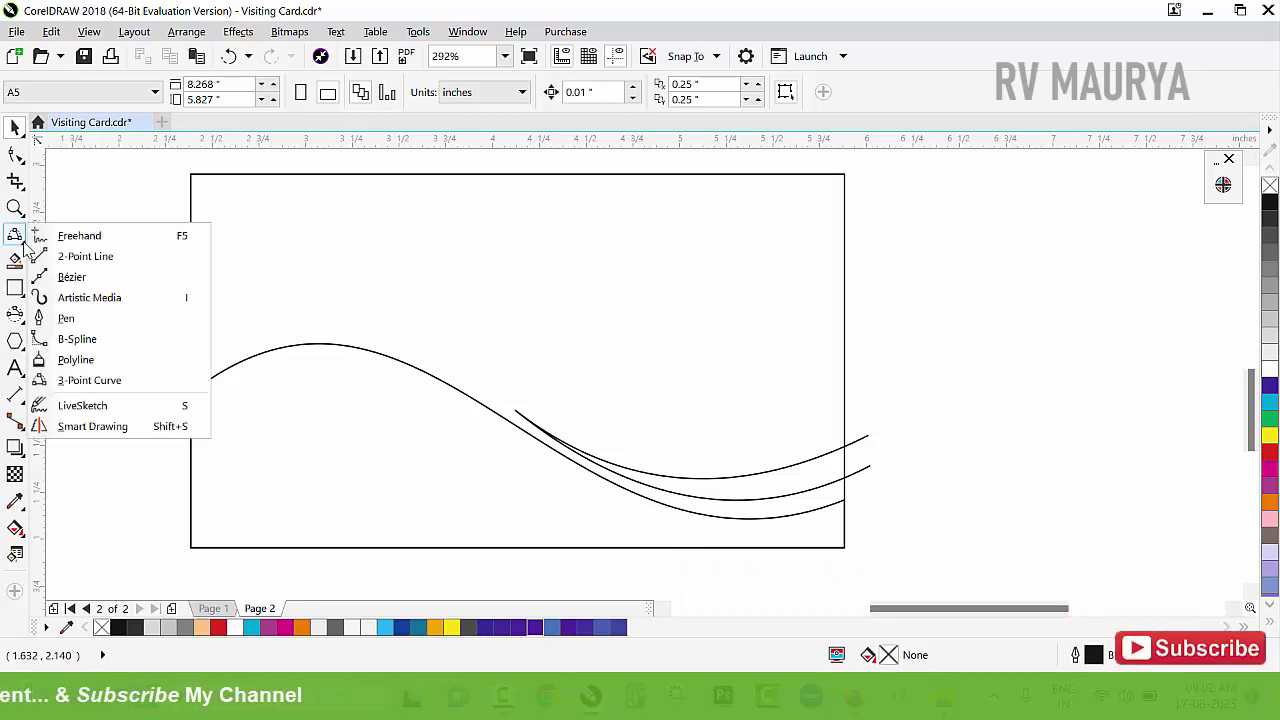
click(75, 381)
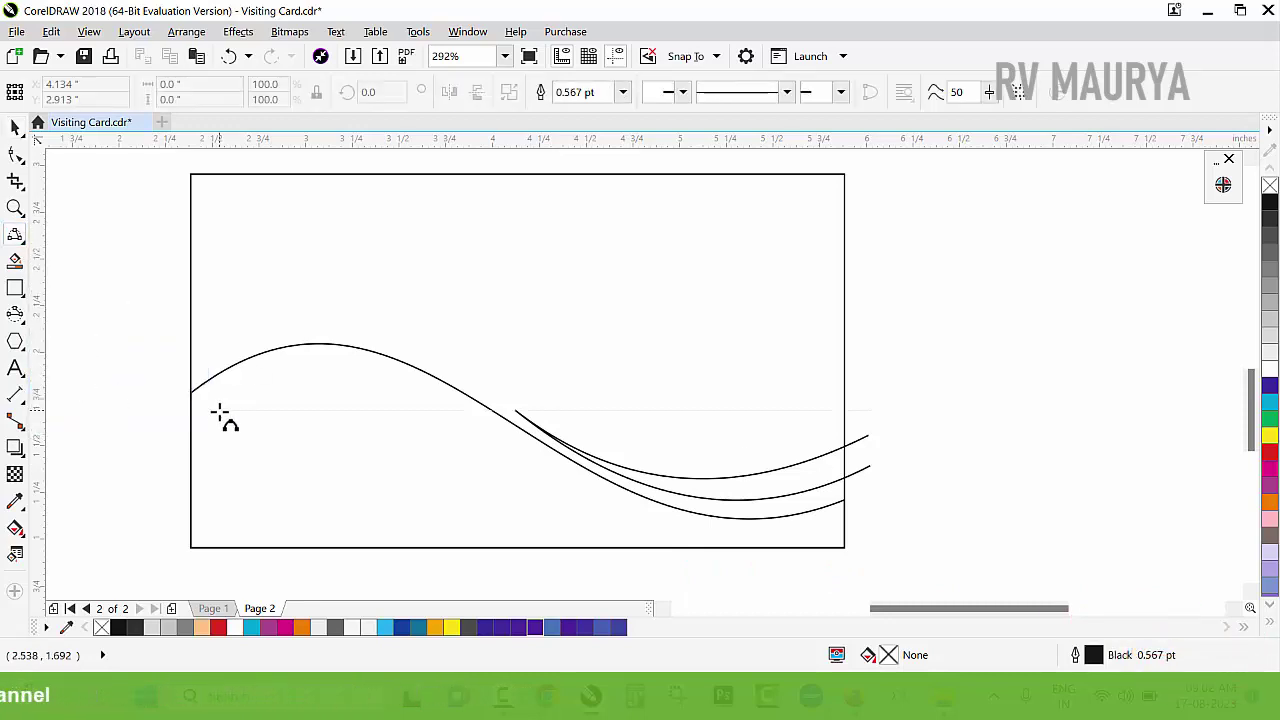
drag(181, 410, 490, 420)
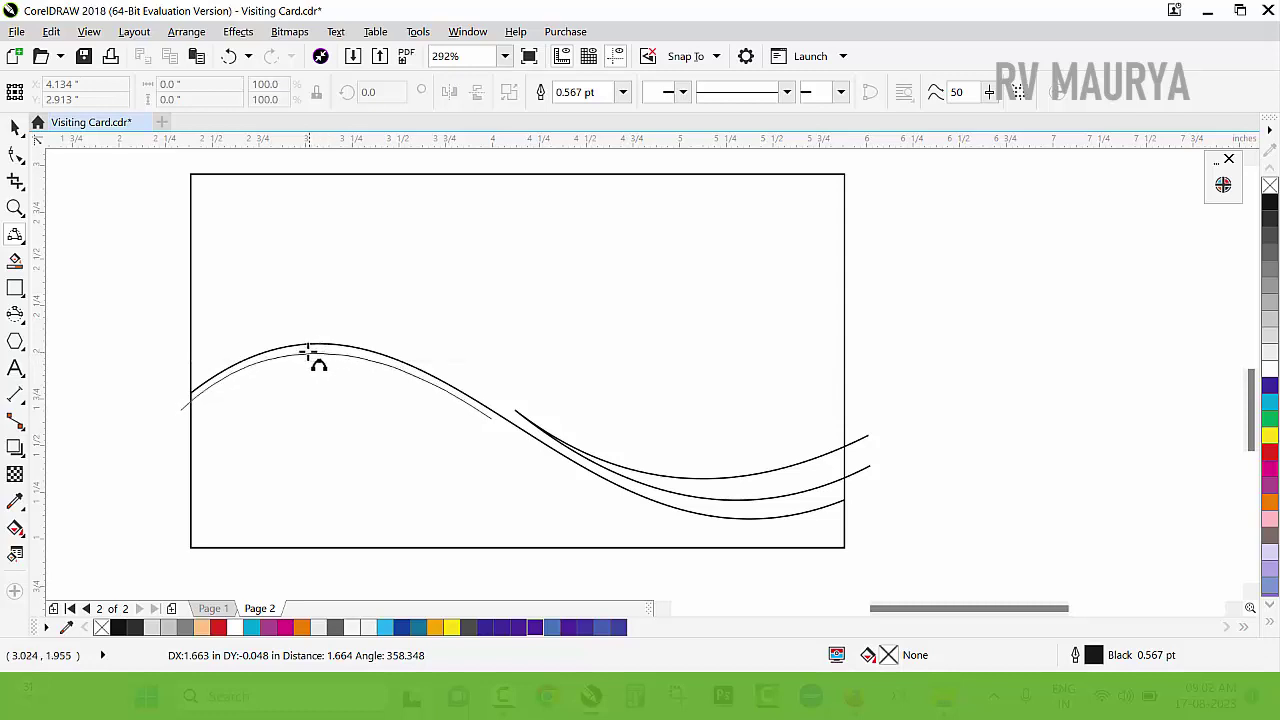
click(318, 352)
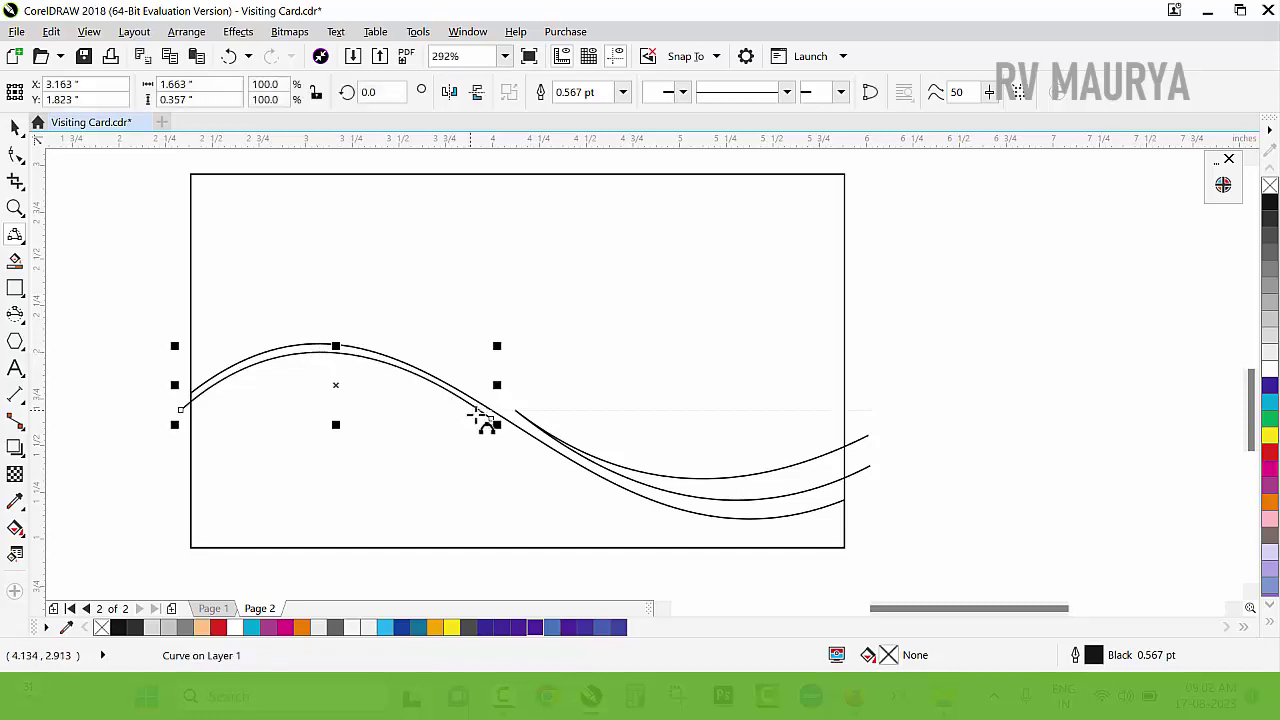
drag(491, 420, 176, 435)
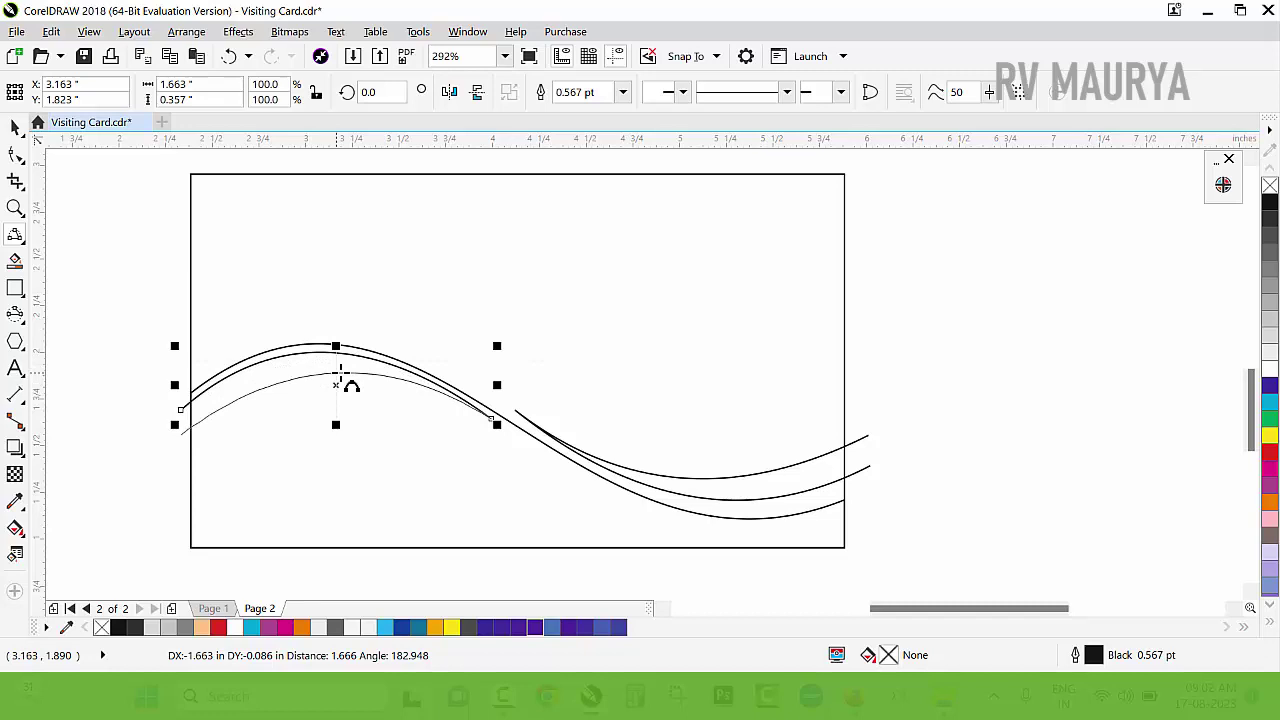
click(341, 378)
- Lower the curve handle at the left end of the upper crest curve slightly to flatten its arch
click(15, 157)
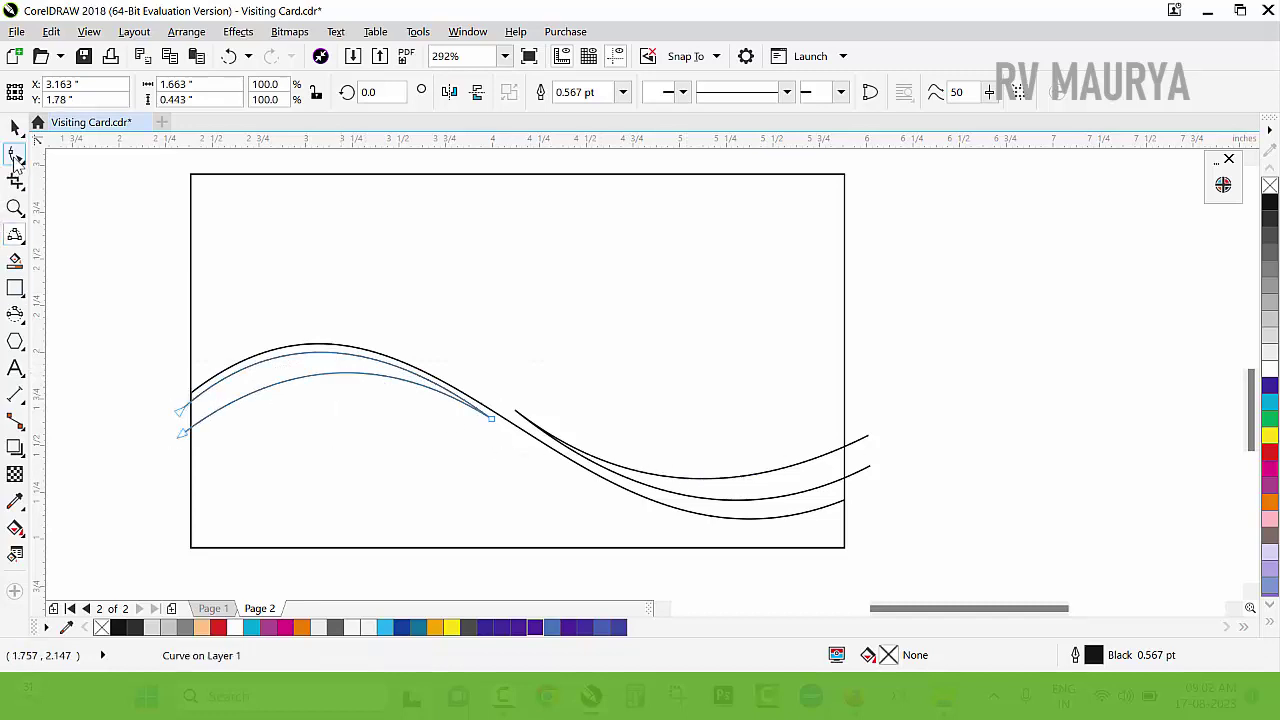
click(179, 414)
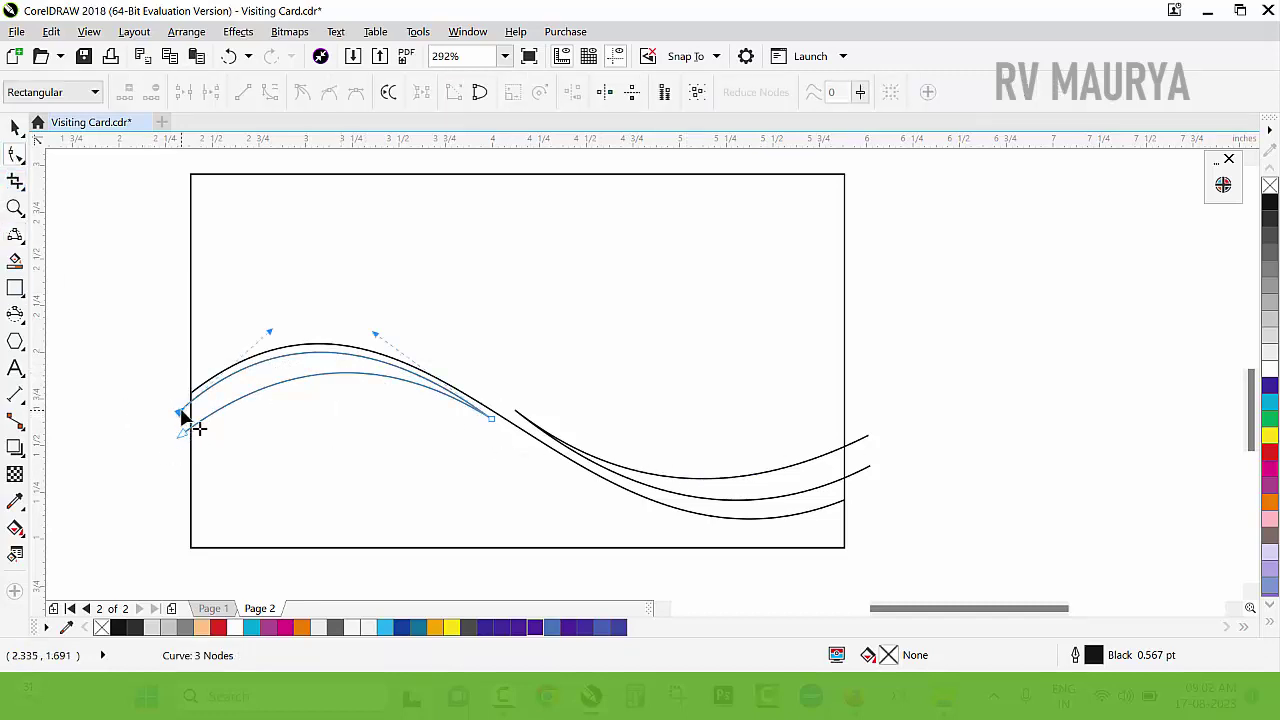
drag(272, 332, 273, 339)
key(space)
click(97, 369)
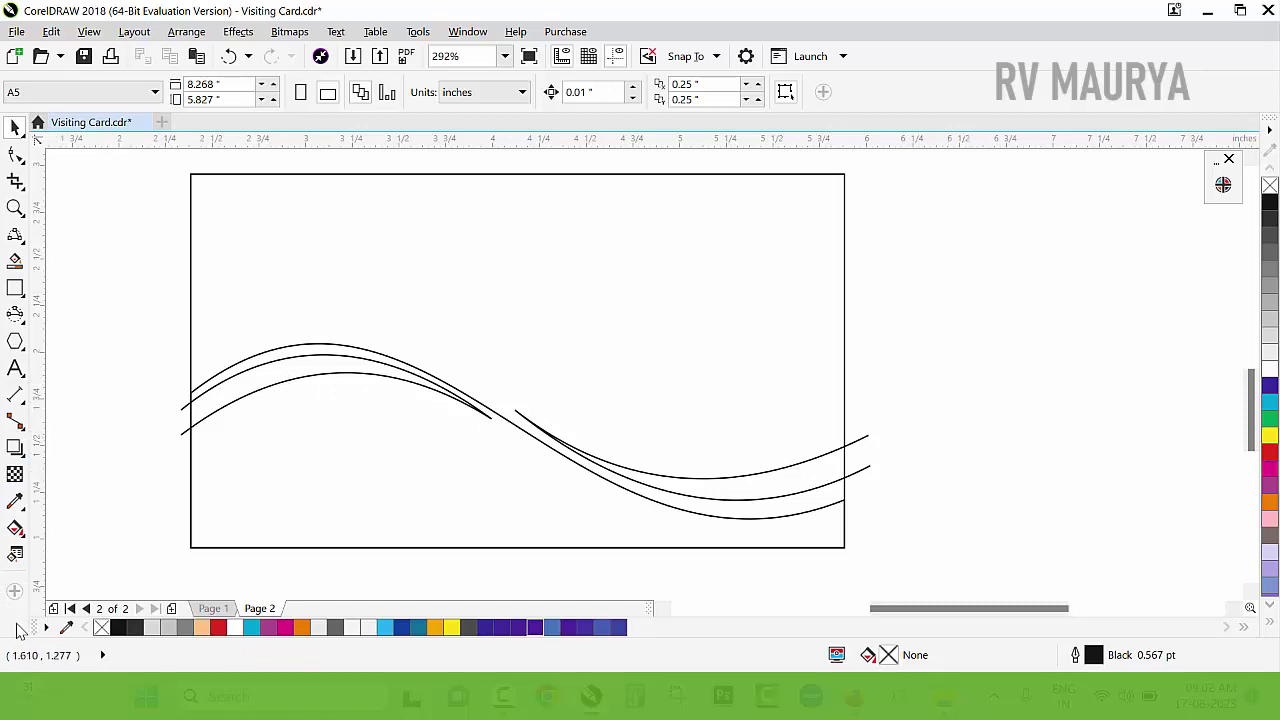
- Try to Smart Fill the band between the two crest curves with peach
click(15, 260)
click(288, 395)
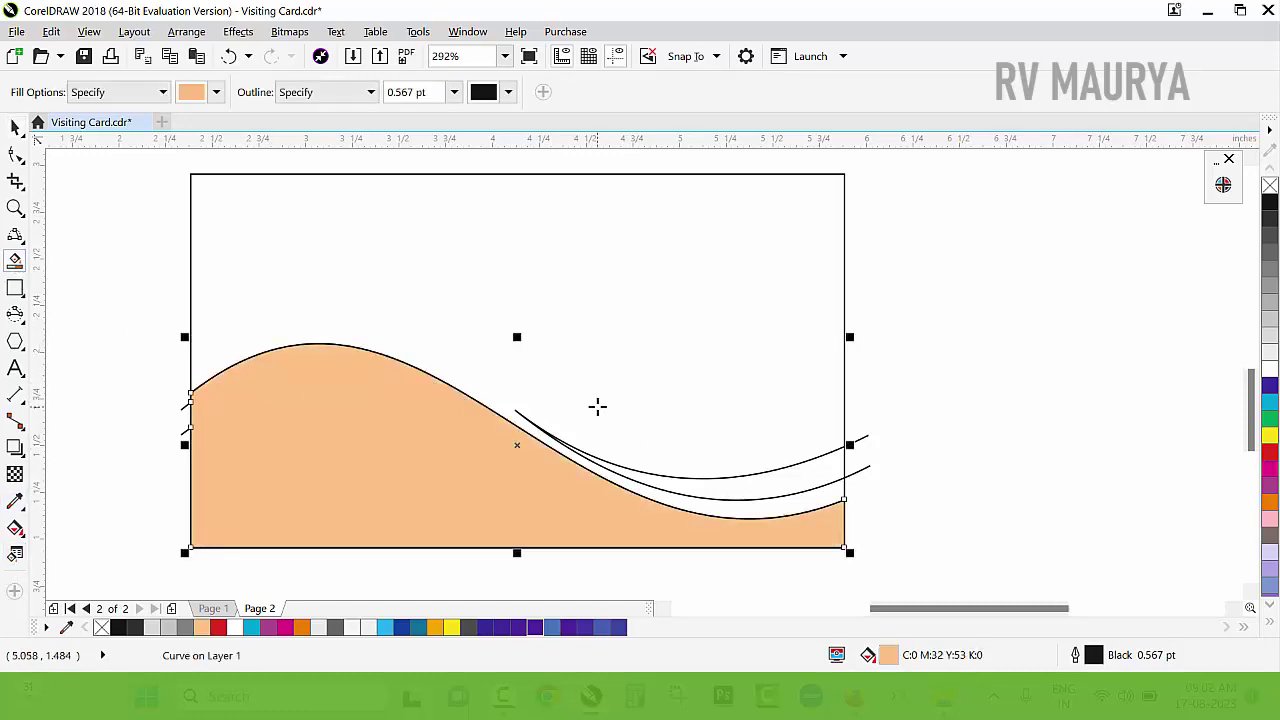
key(ctrl+z)
key(space)
key(space)
key(space)
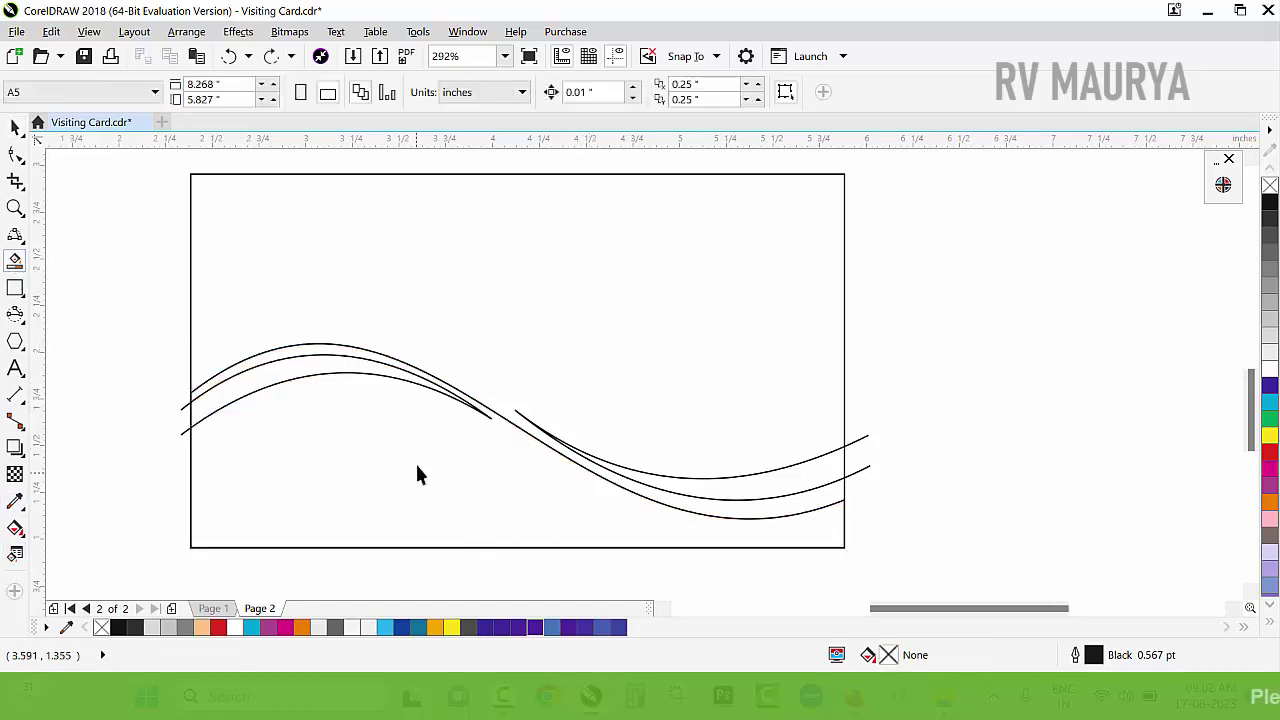
- Fill the wave shape with magenta (C:0 M:100 Y:0 K:0) and remove its outline
click(594, 514)
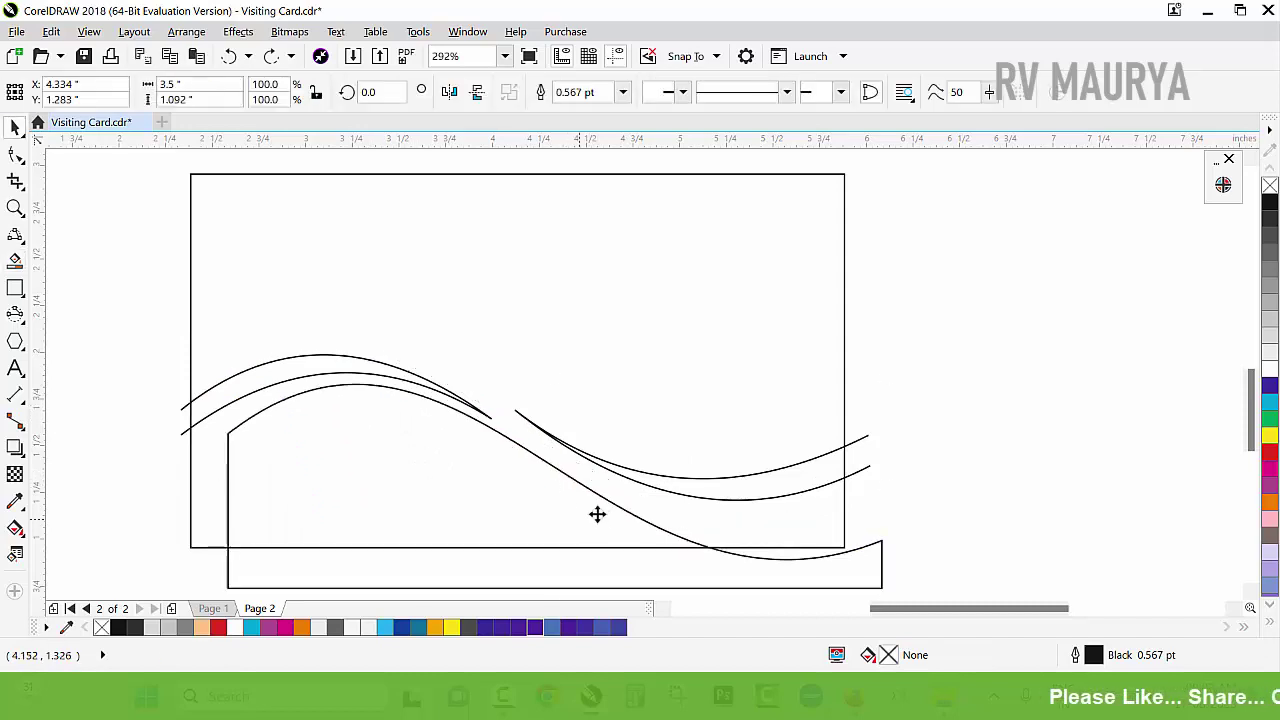
click(1270, 462)
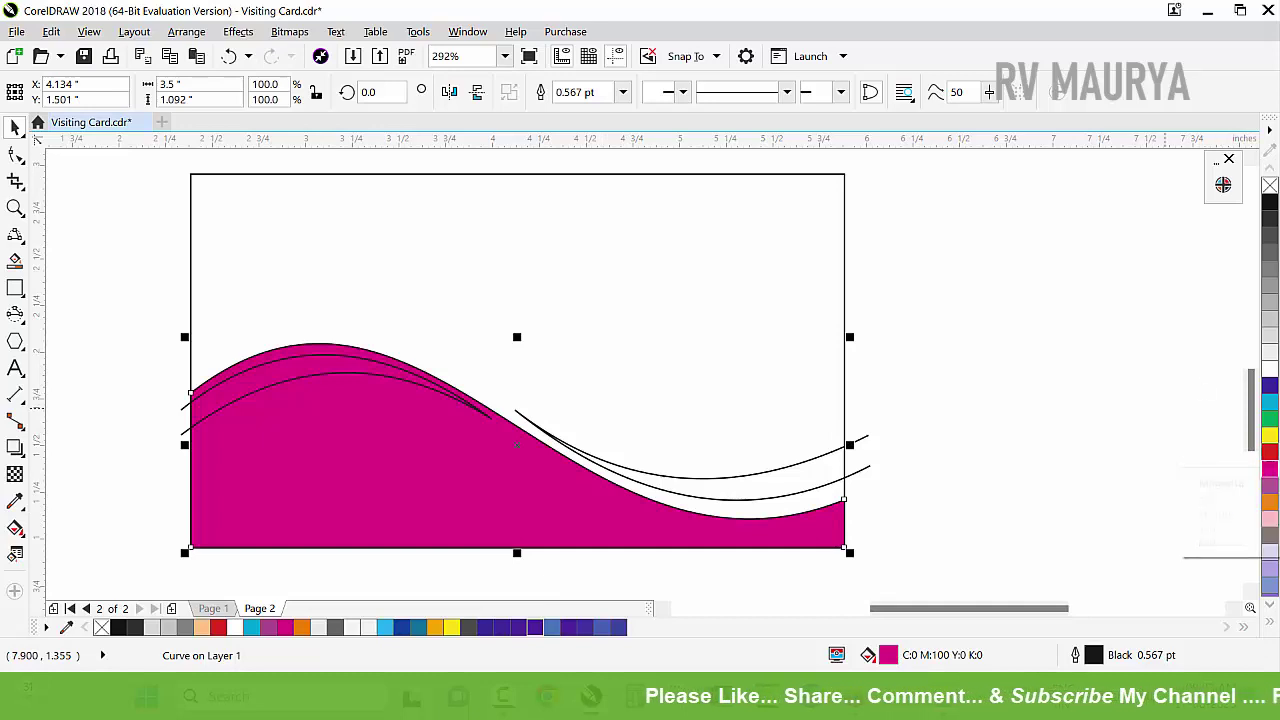
right_click(1270, 186)
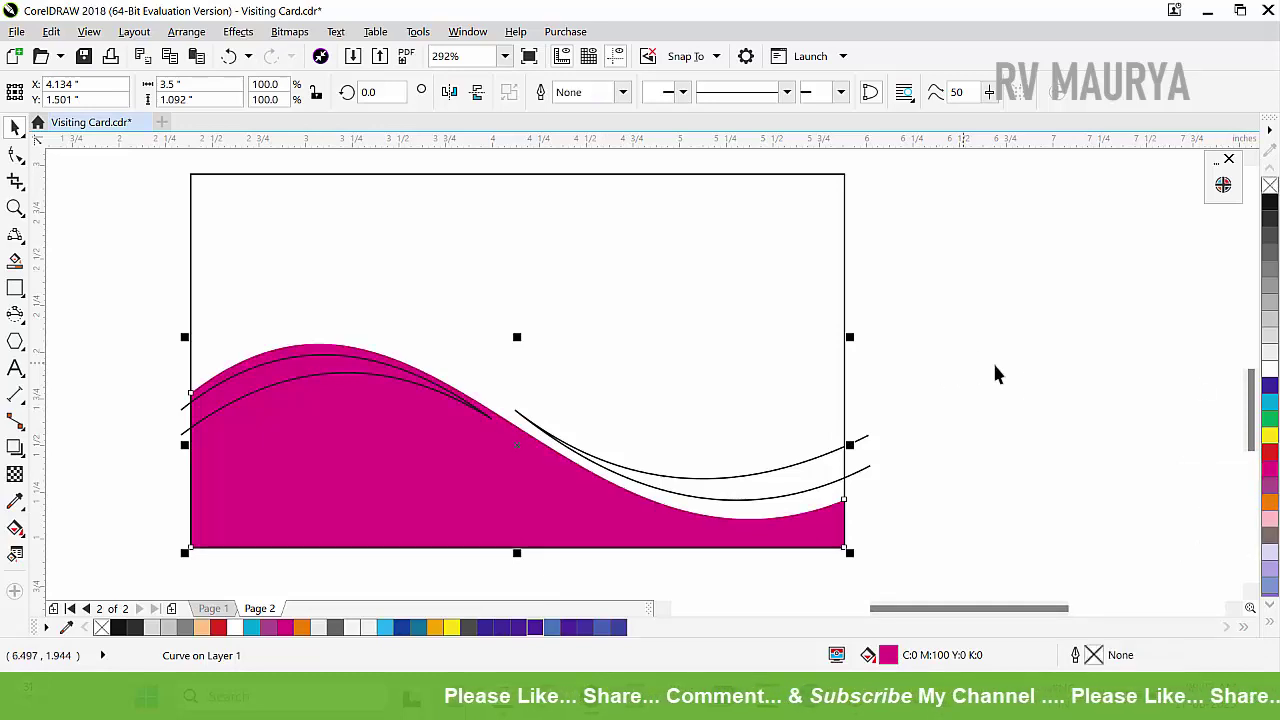
- Smart Fill the band between the two curves above the dip, inside the card, with peach (C:0 M:32 Y:53 K:0)
click(1062, 390)
click(15, 260)
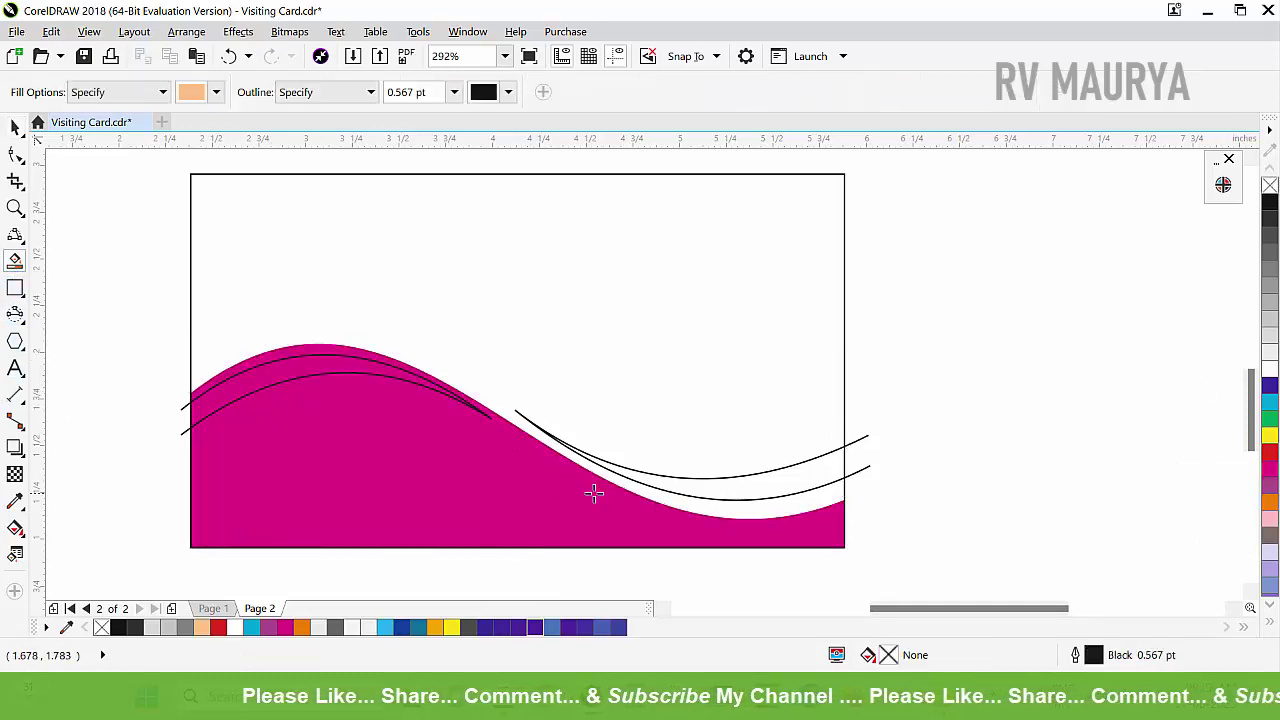
click(720, 487)
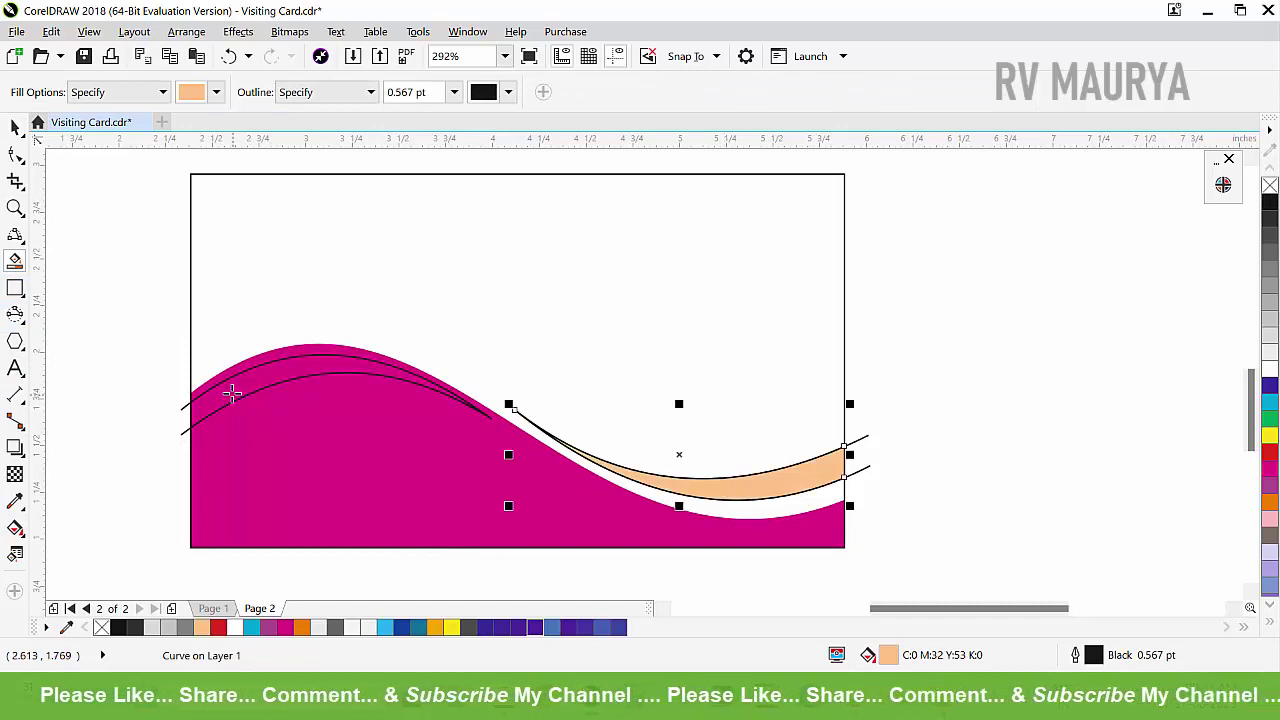
- Try twice to Smart Fill the band between the crest curves over the magenta wave
click(231, 394)
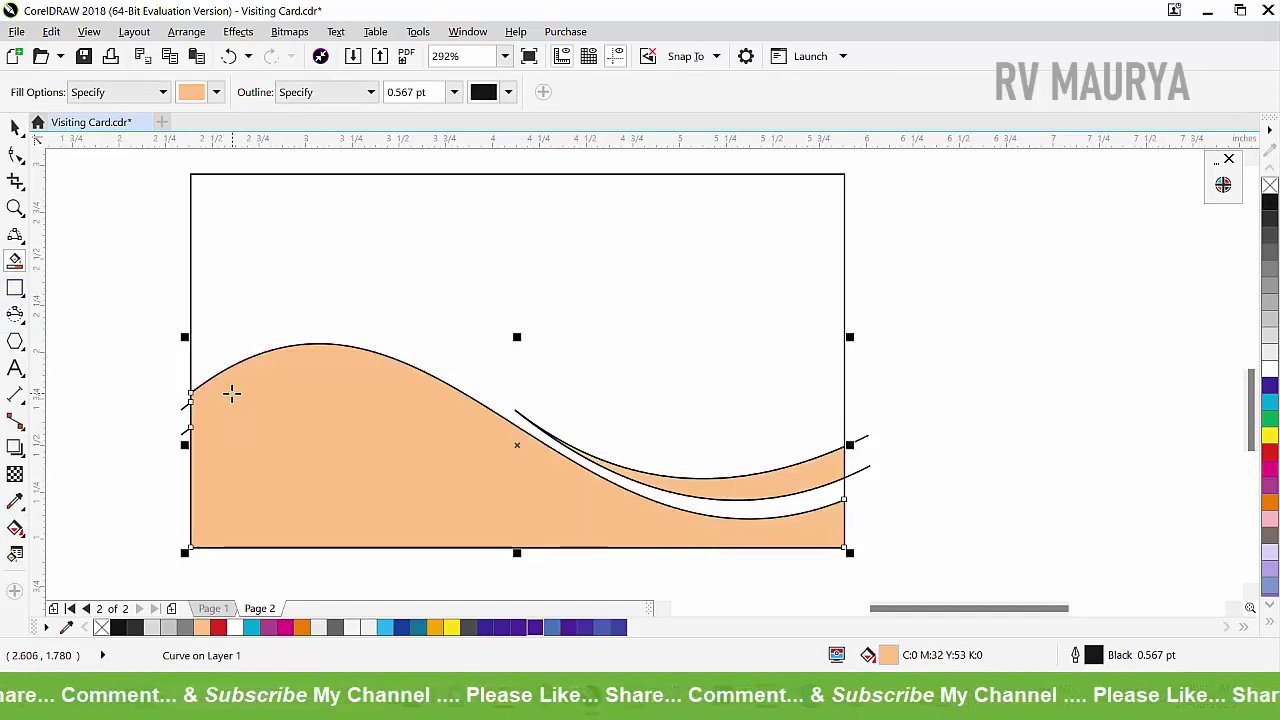
key(ctrl+z)
key(space)
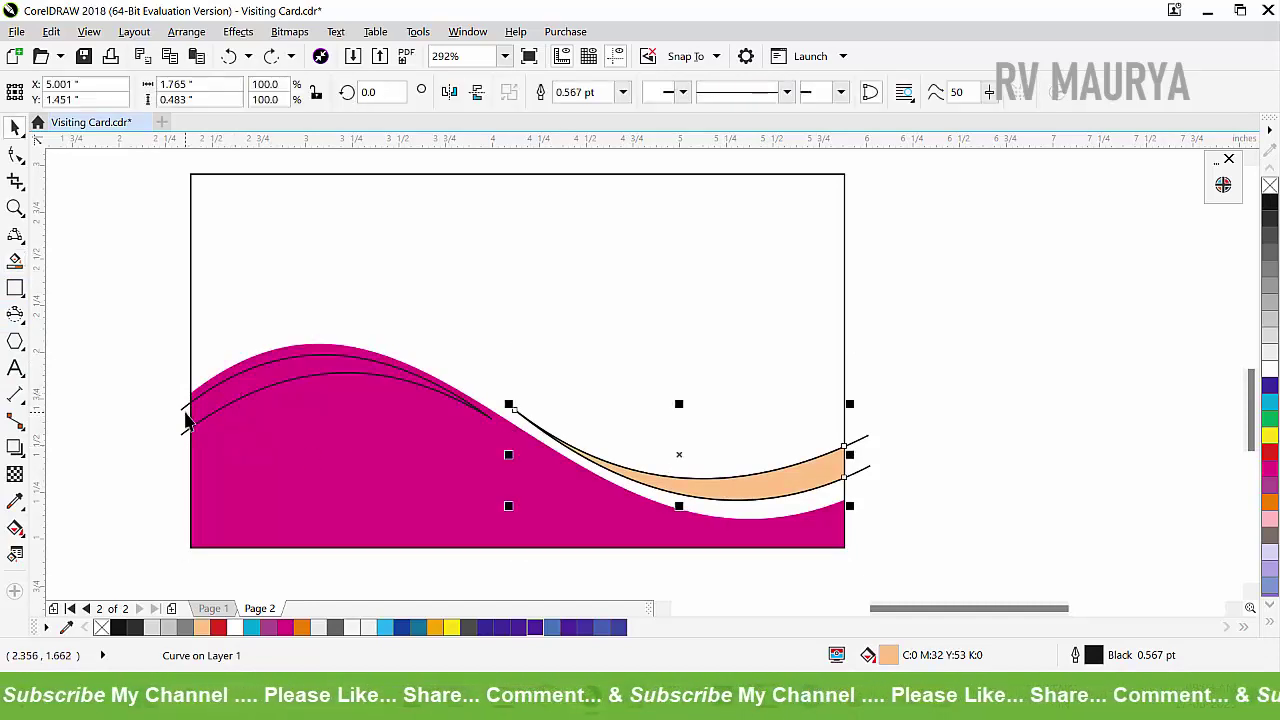
click(178, 430)
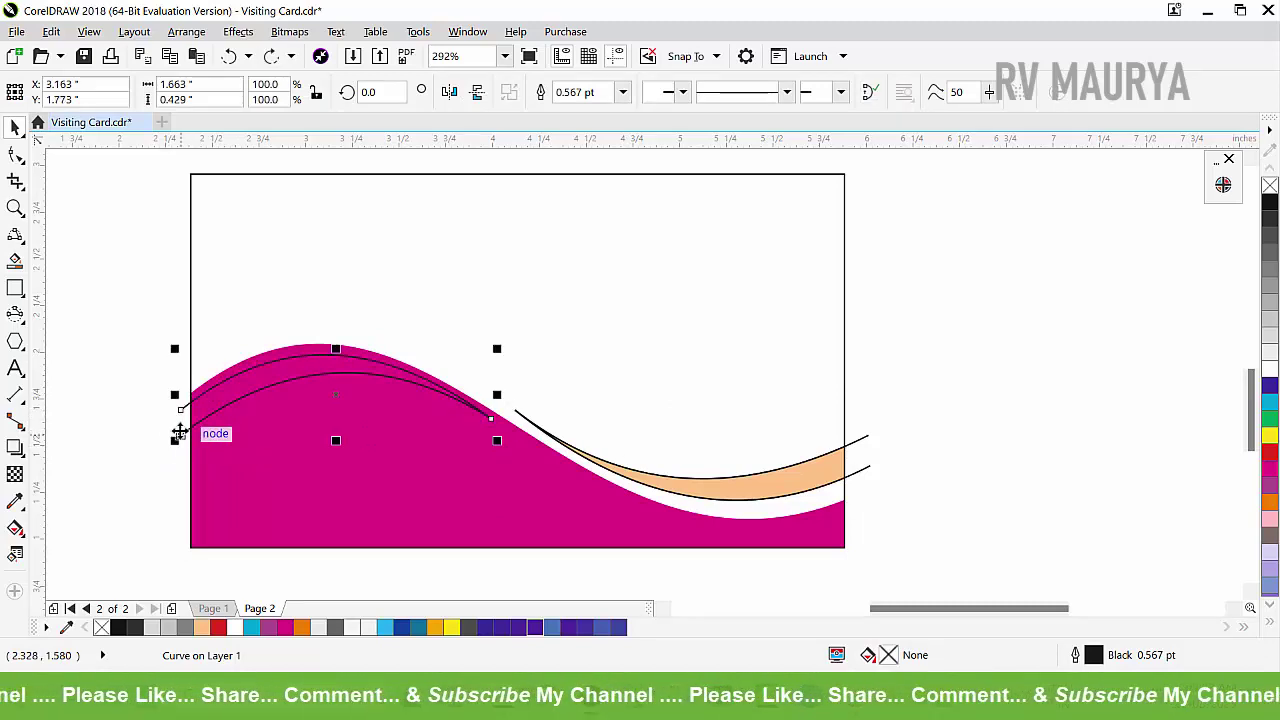
key(space)
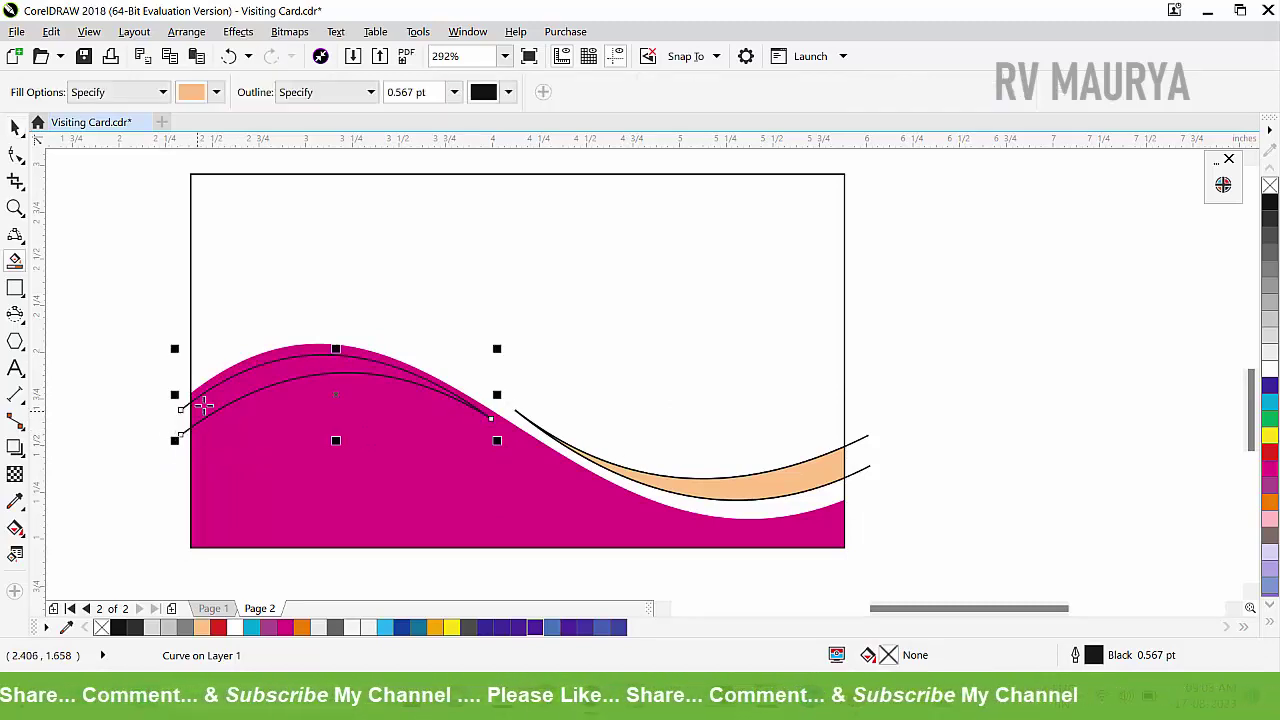
click(209, 398)
key(ctrl+z)
key(space)
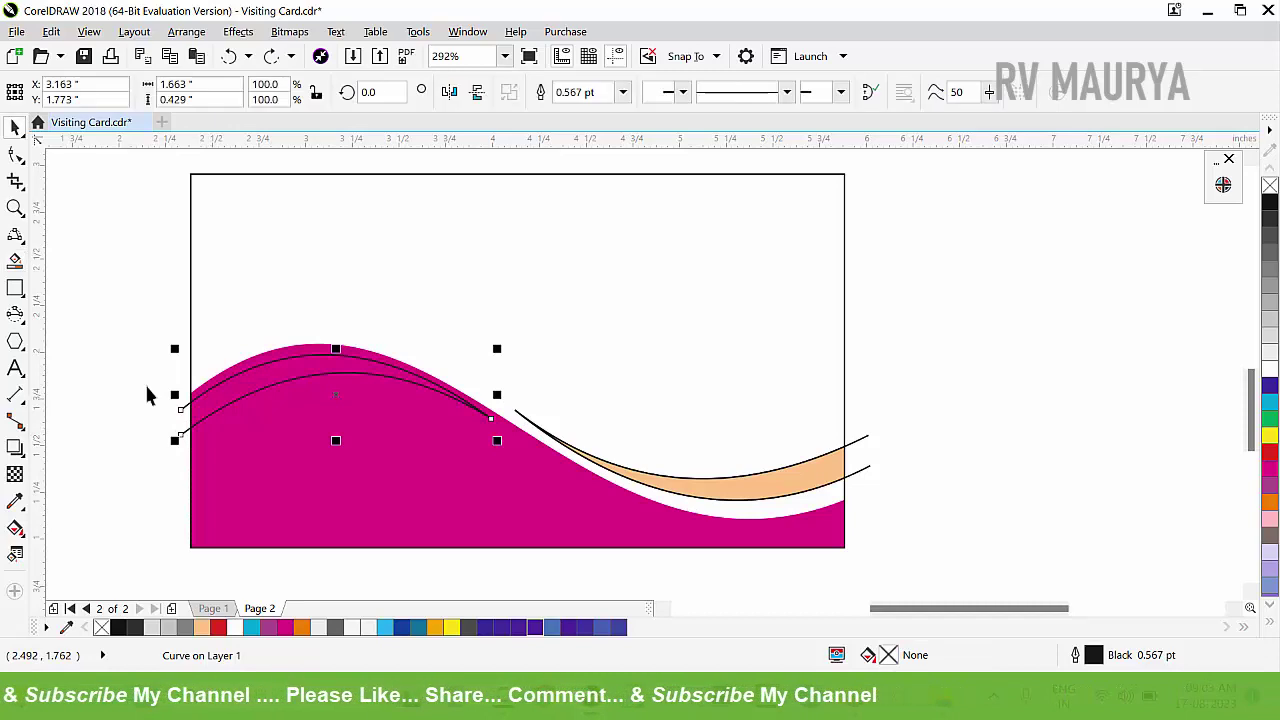
- Try moving the magenta wave shape right and down, and undo the move
click(144, 384)
drag(349, 454, 495, 494)
key(ctrl+shift+z)
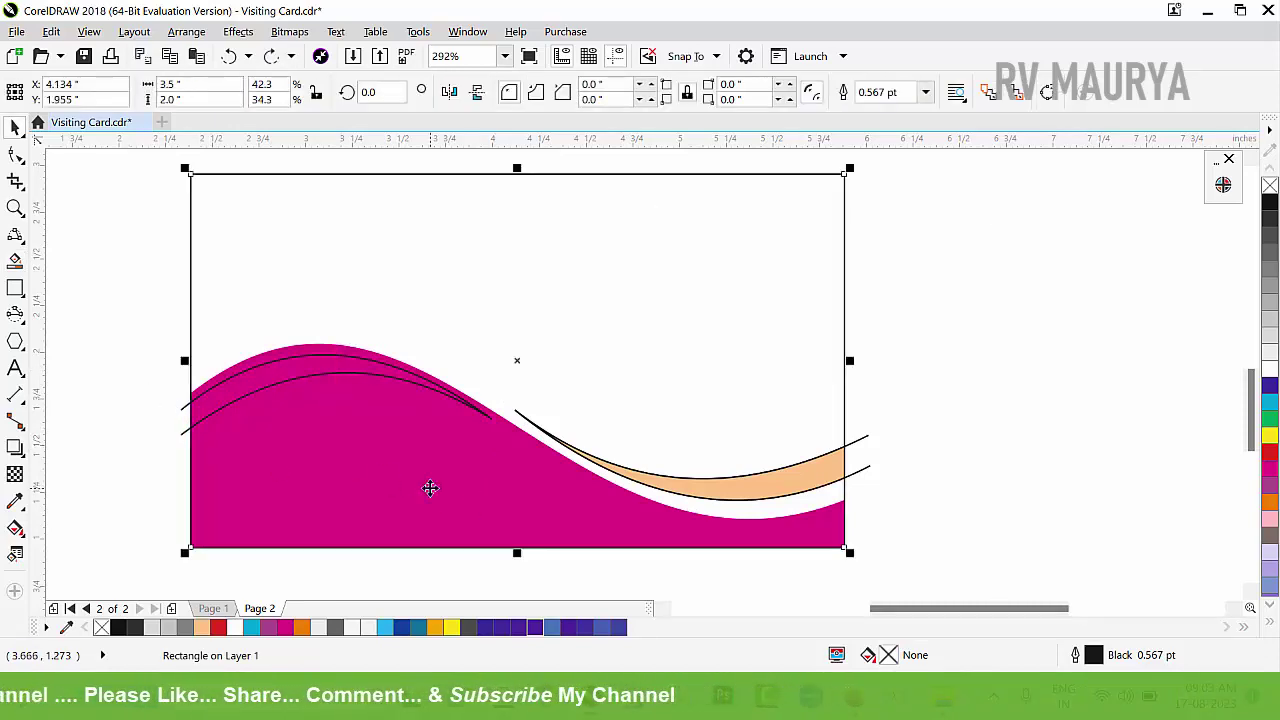
key(ctrl+shift+z)
drag(402, 483, 523, 509)
key(ctrl+z)
key(ctrl+shift+z)
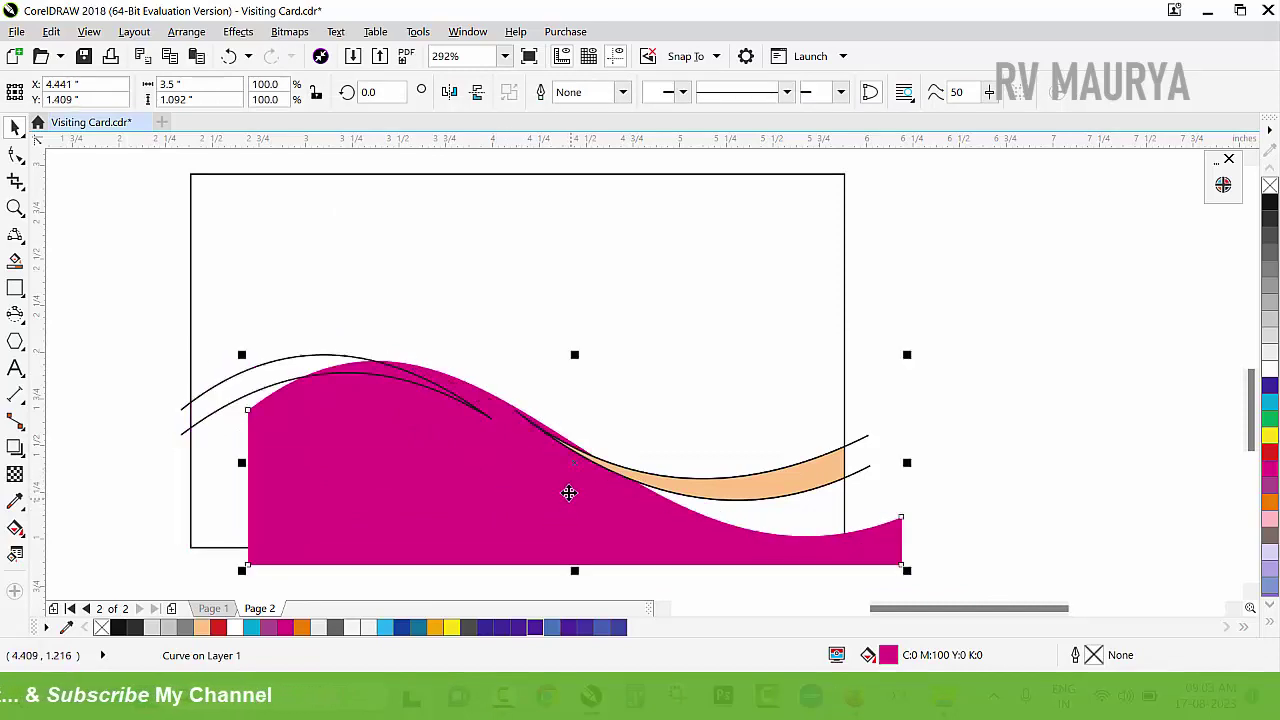
key(ctrl+z)
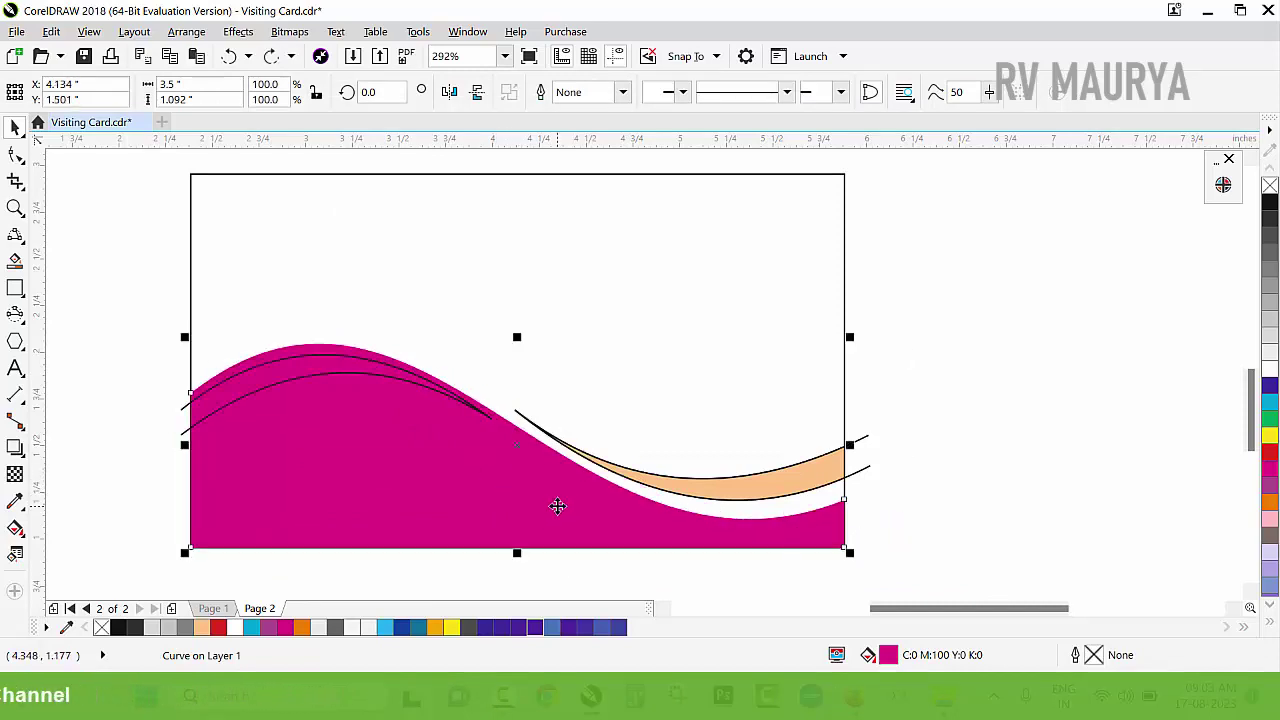
key(ctrl+shift+z)
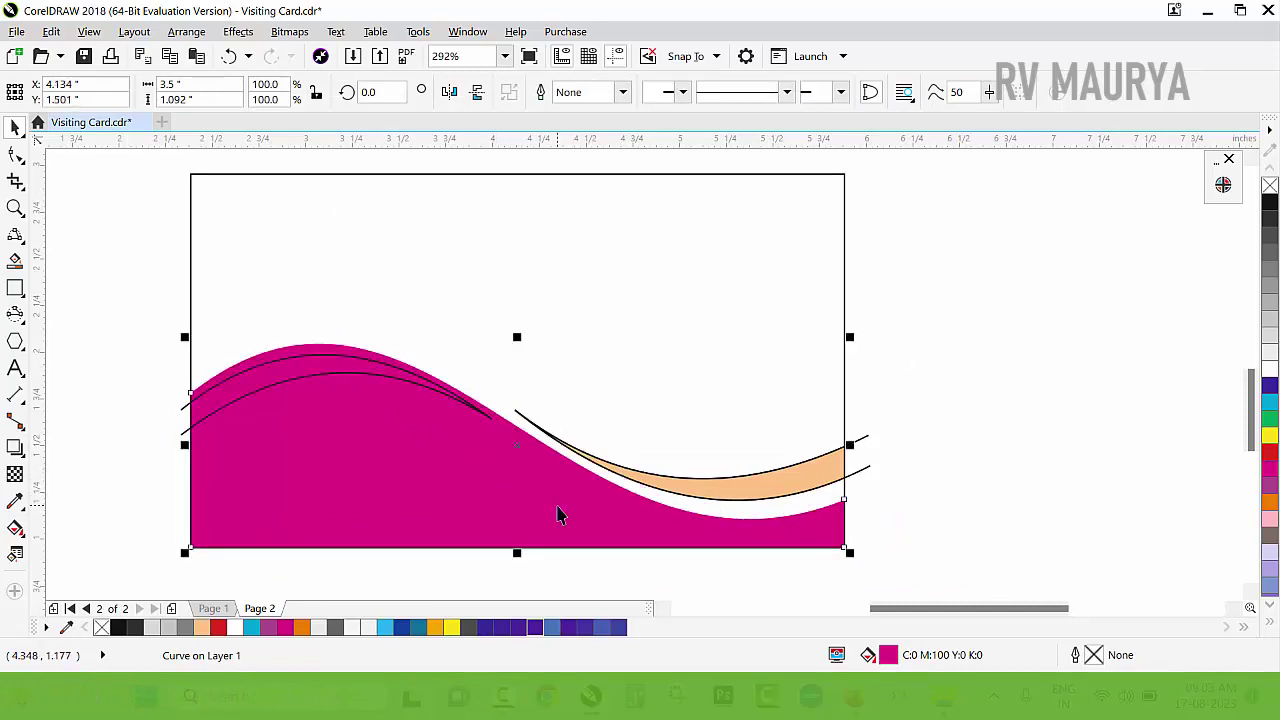
- Try once more to Smart Fill the crest band with the wave in place, and undo the attempt
key(space)
click(303, 370)
key(ctrl+z)
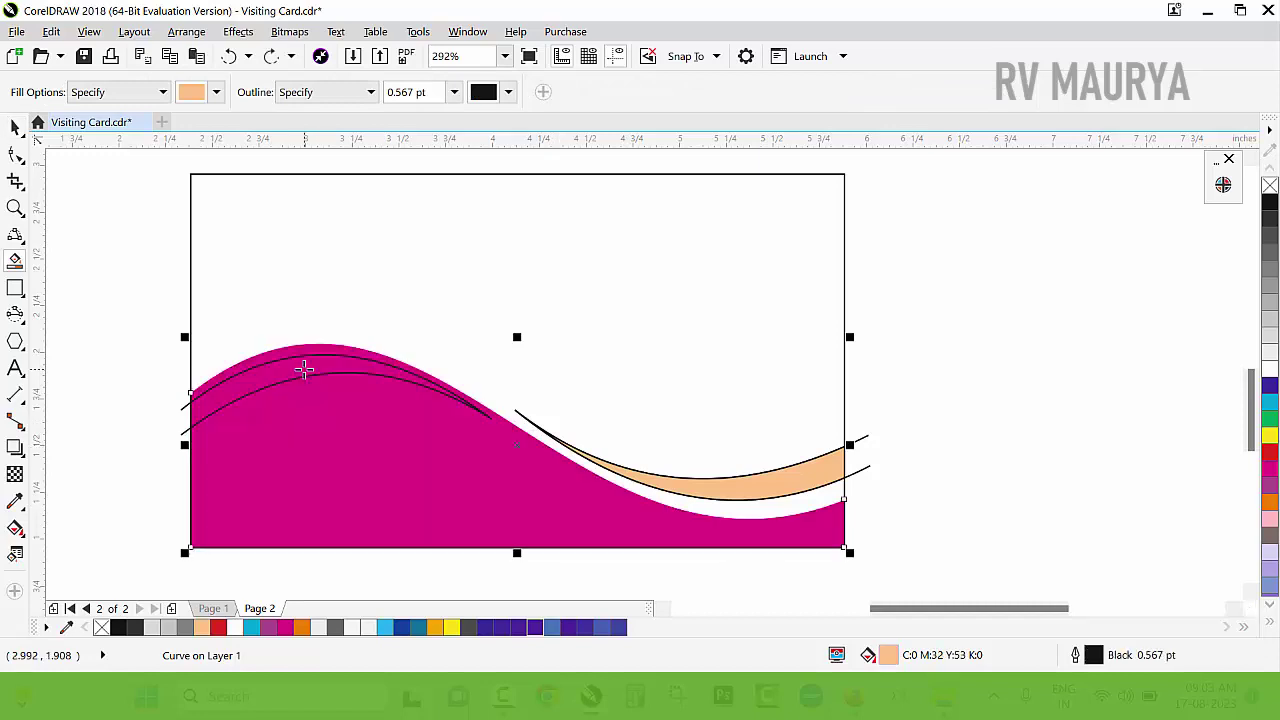
key(space)
drag(330, 411, 346, 460)
key(ctrl+z)
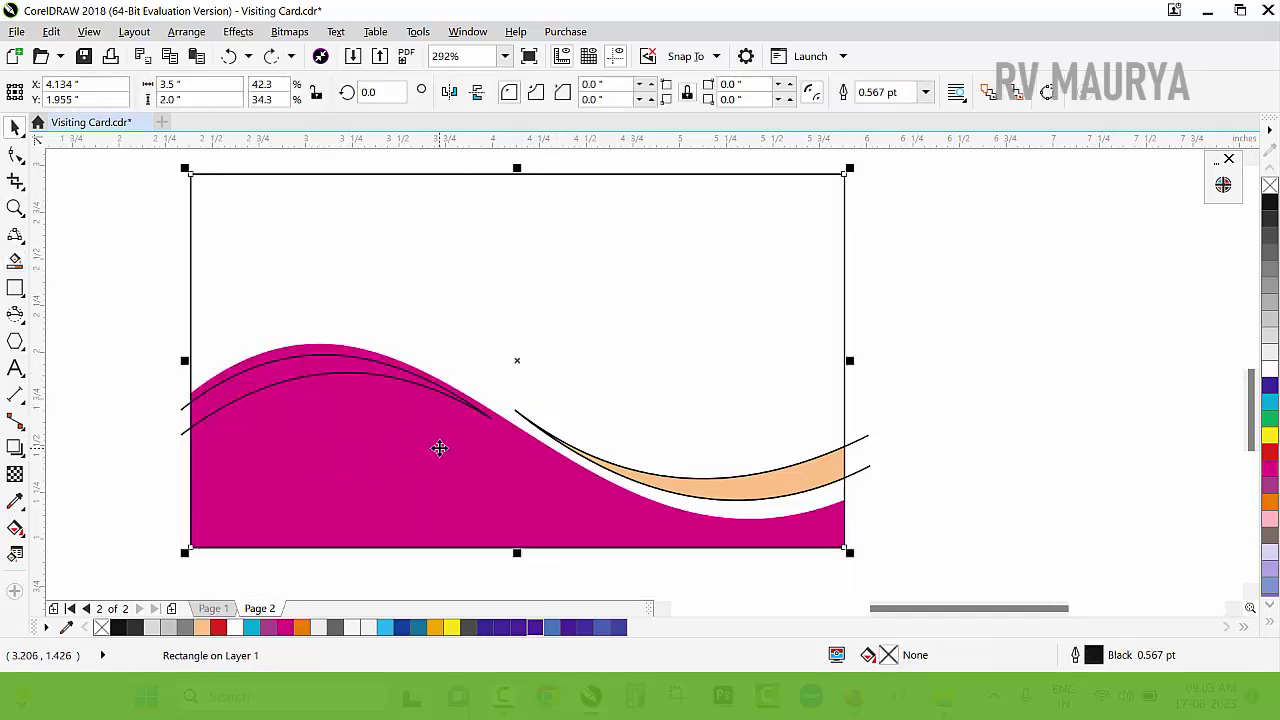
- Move the magenta wave shape up about 1.2 inches, clear of the crest curves, and Smart Fill the band between them with peach (C:0 M:32 Y:53 K:0)
click(449, 500)
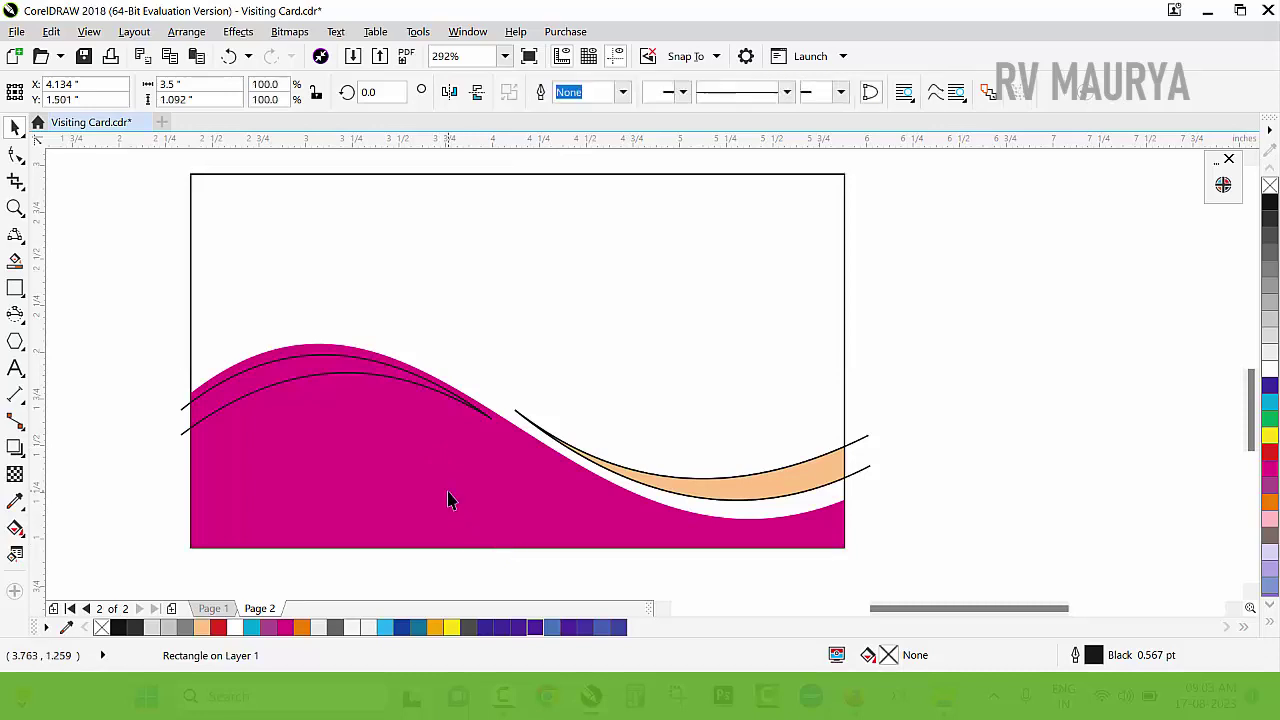
drag(419, 501, 421, 278)
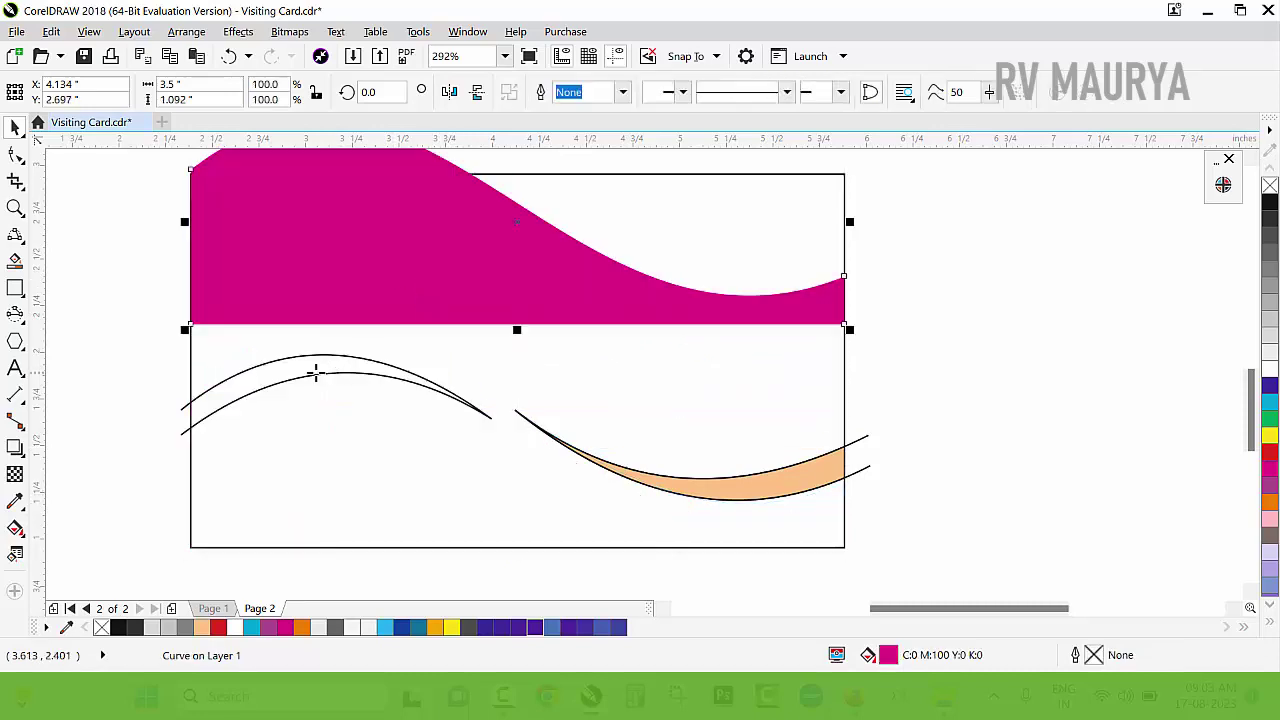
key(space)
click(309, 364)
key(space)
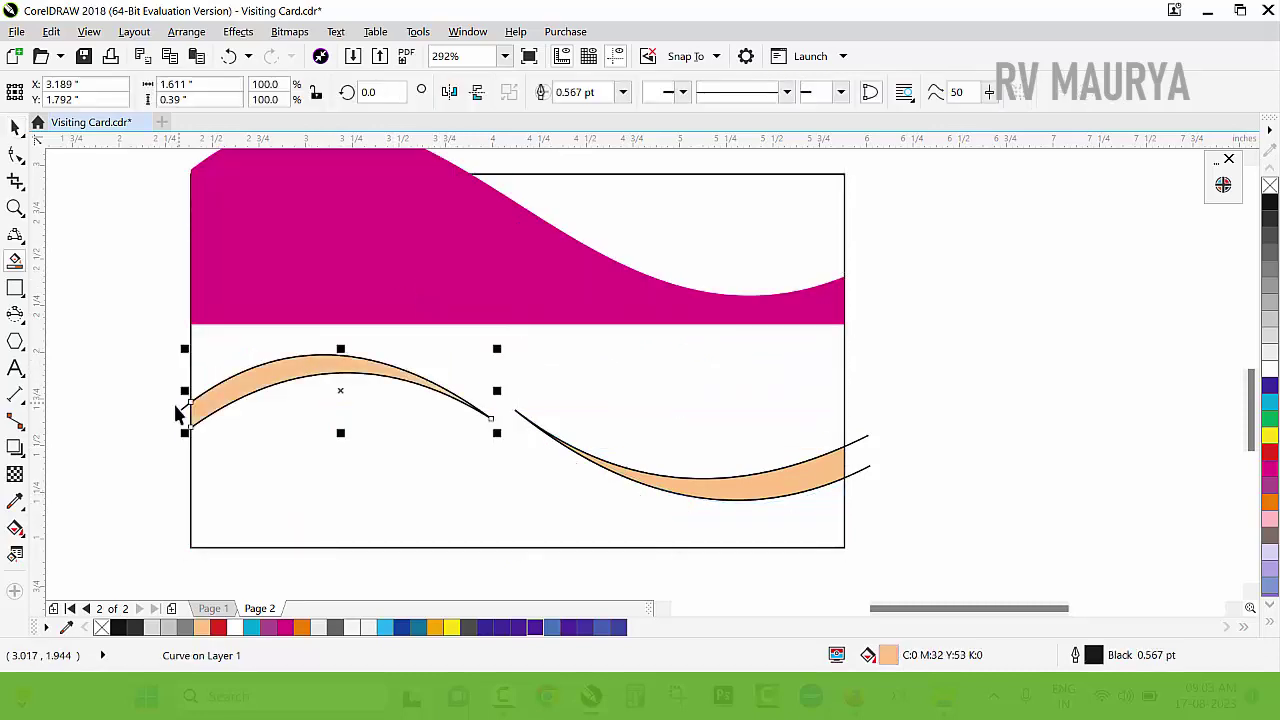
- Delete the leftover construction curve around the peach crest band, including the stubs beyond the card's left edge
click(175, 414)
click(184, 412)
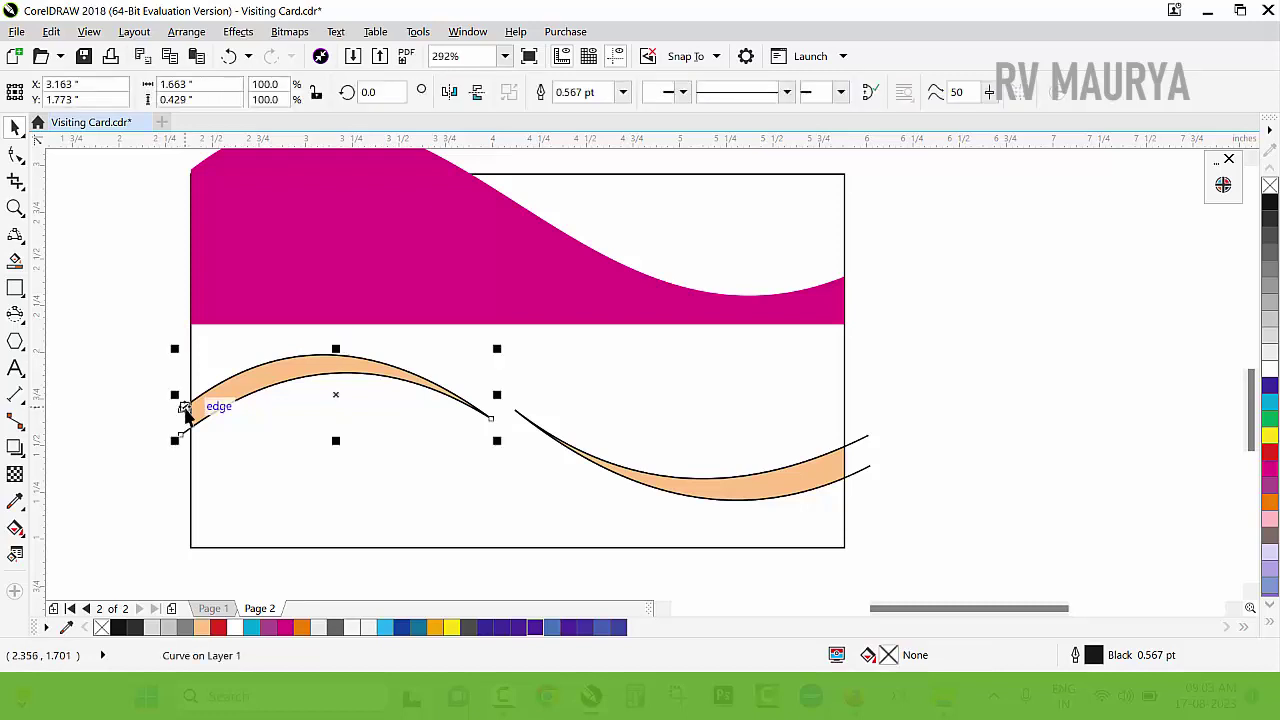
click(220, 406)
- Align the magenta wave shape with the bottom edge of the card rectangle
click(290, 308)
shift+click(307, 452)
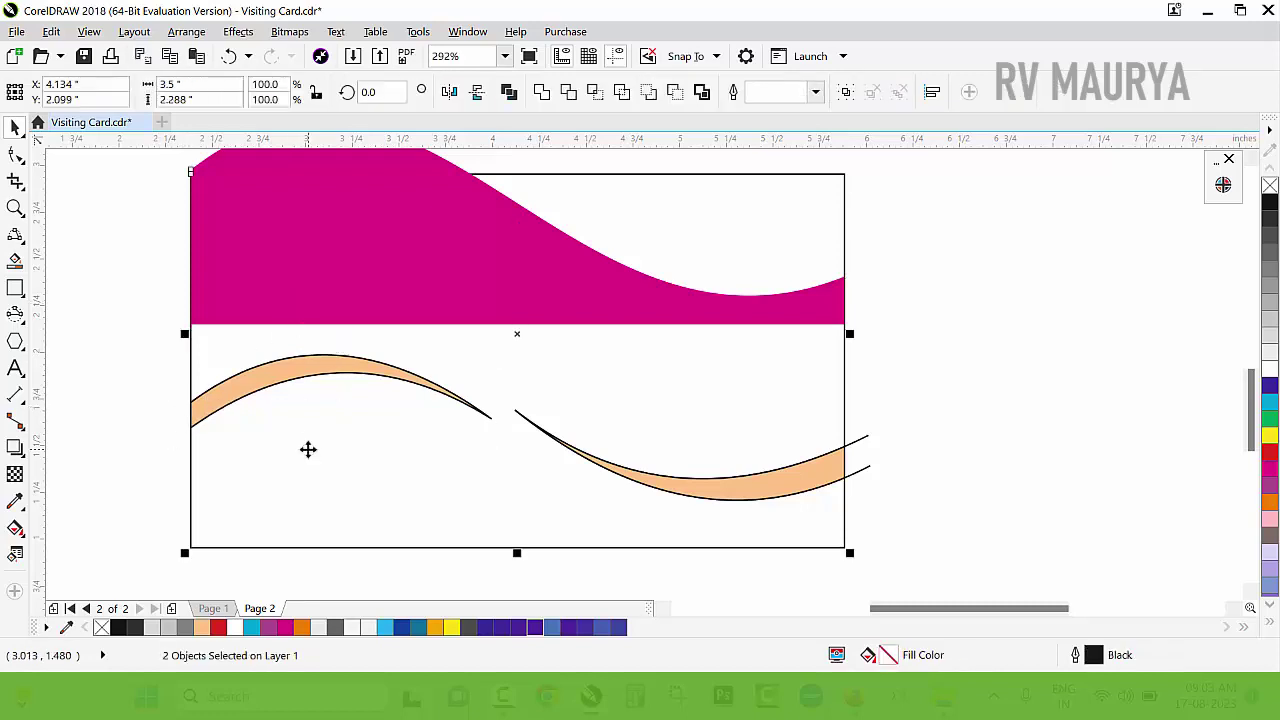
key(b)
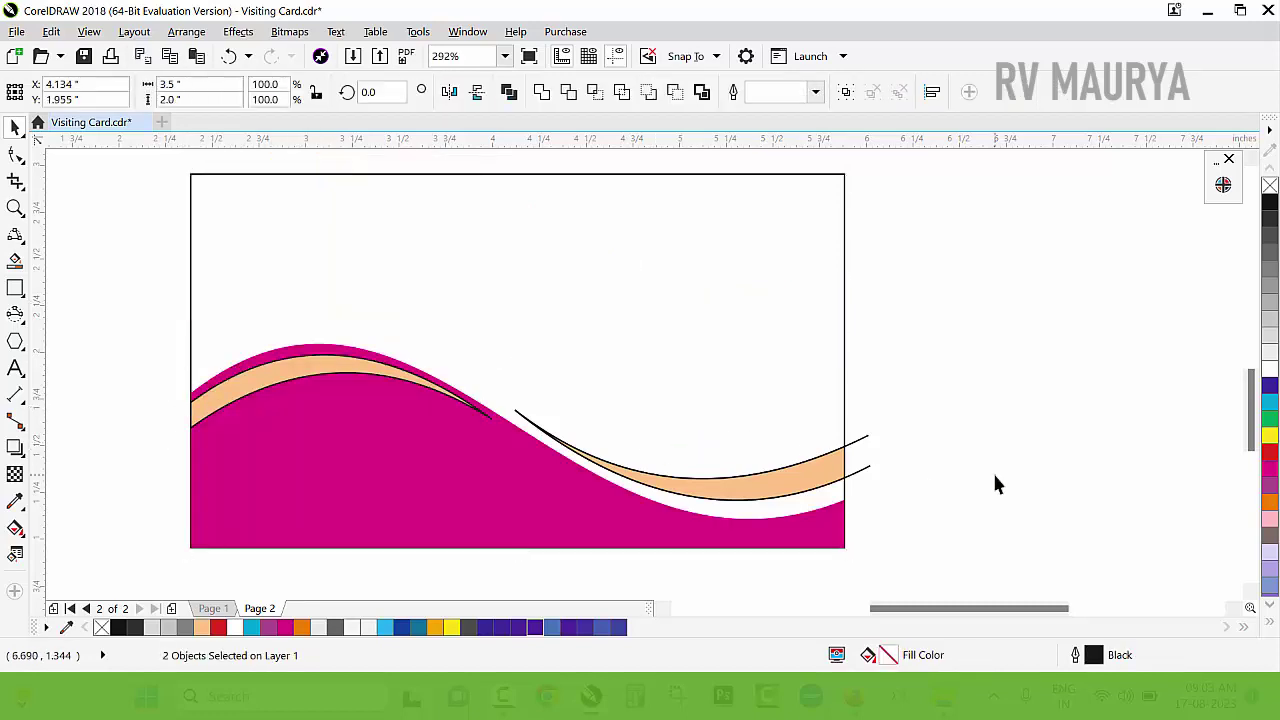
click(992, 470)
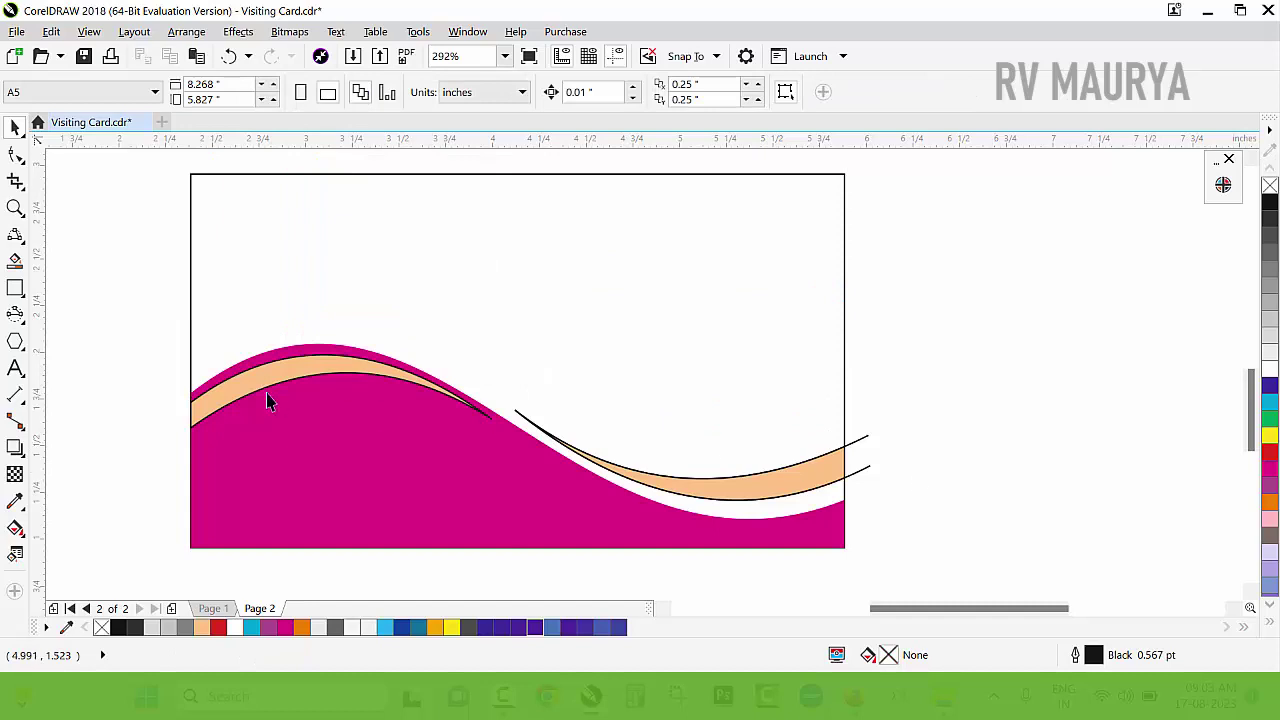
- Delete the leftover construction curve around the peach trough band and nudge the band slightly down toward the magenta wave
click(865, 445)
click(928, 360)
click(689, 484)
key(Down)
key(Down)
key(Left)
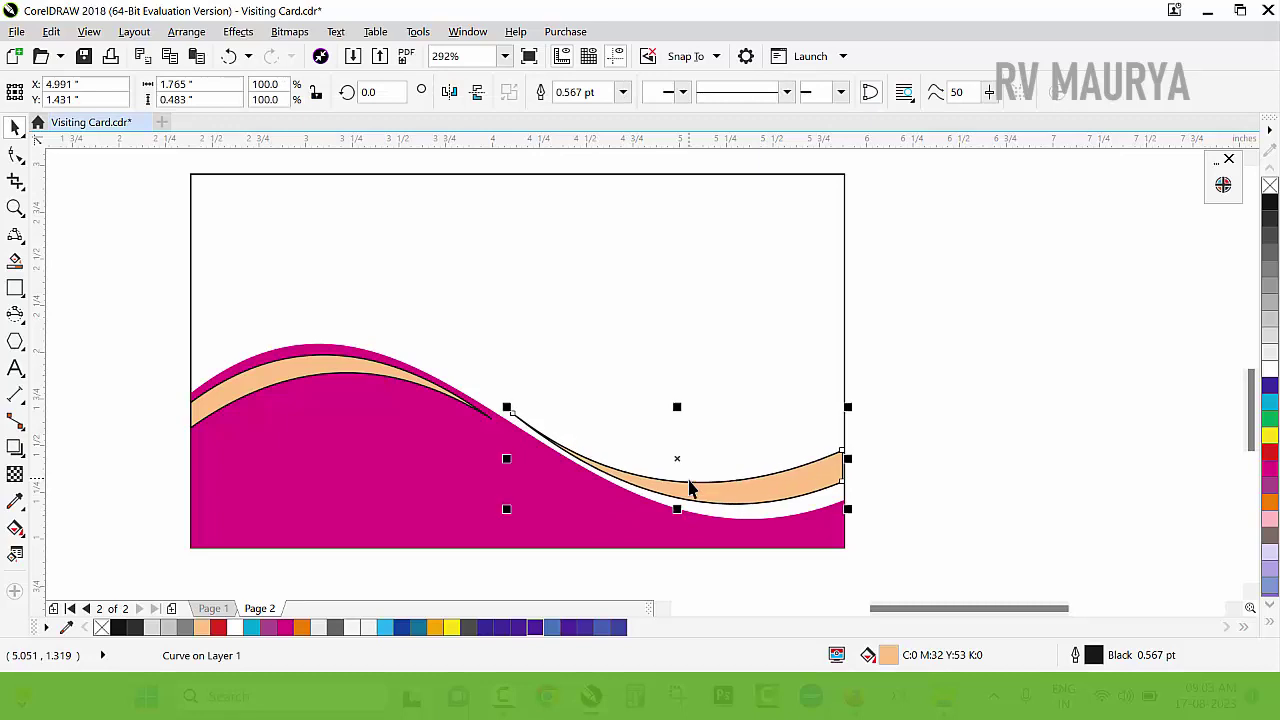
key(Down)
key(Down)
key(Right)
key(Right)
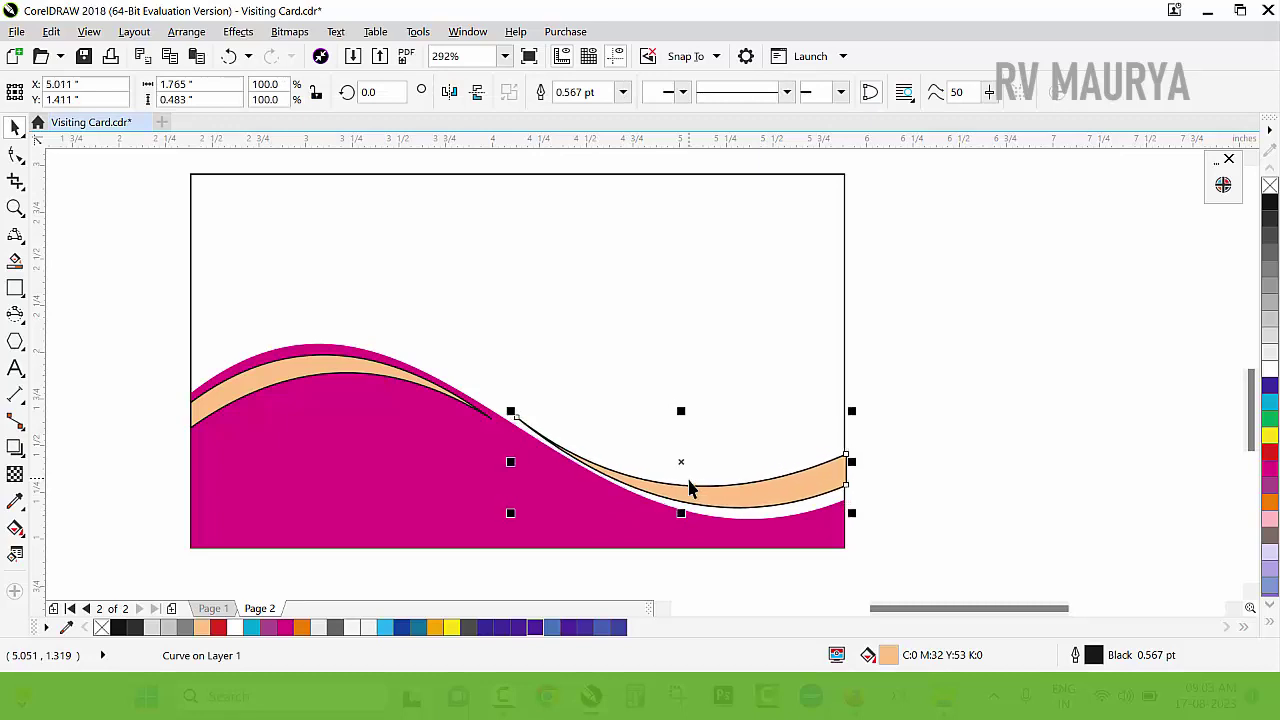
- Recolour the magenta wave blue (C:100 M:100 Y:0 K:0) and both peach bands orange (C:0 M:60 Y:100 K:0)
click(434, 460)
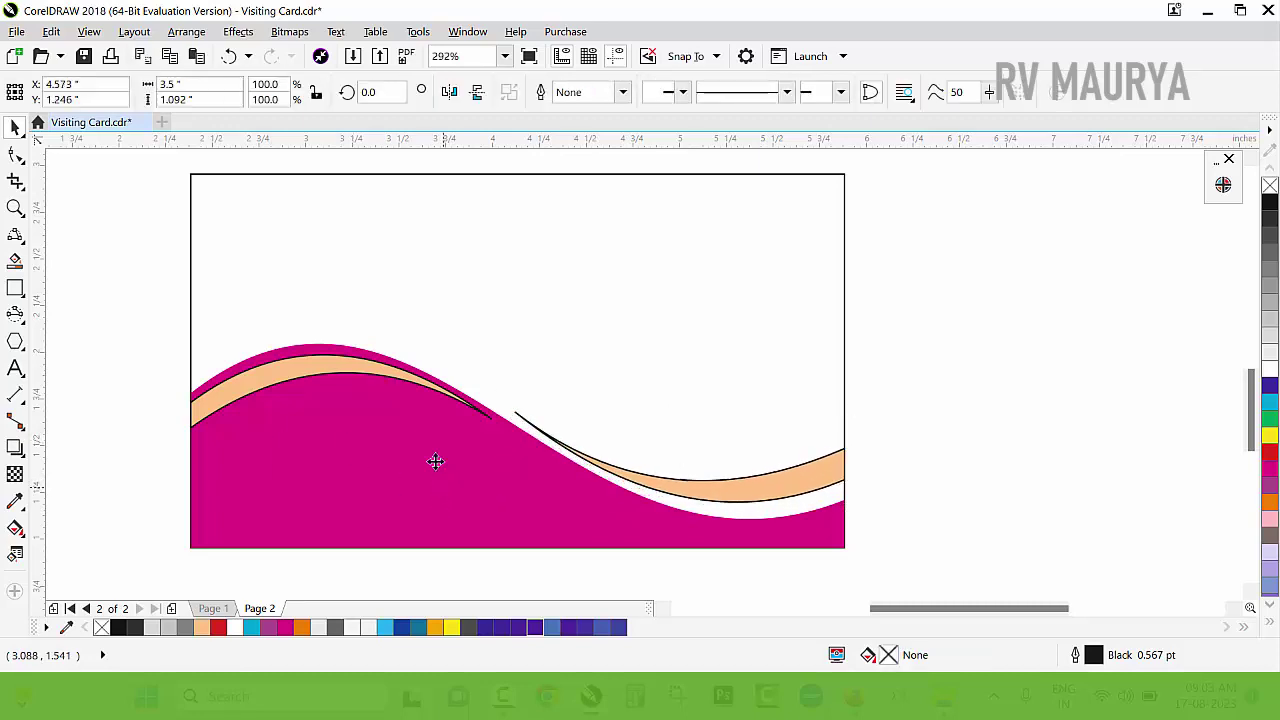
click(1268, 388)
click(874, 465)
click(812, 462)
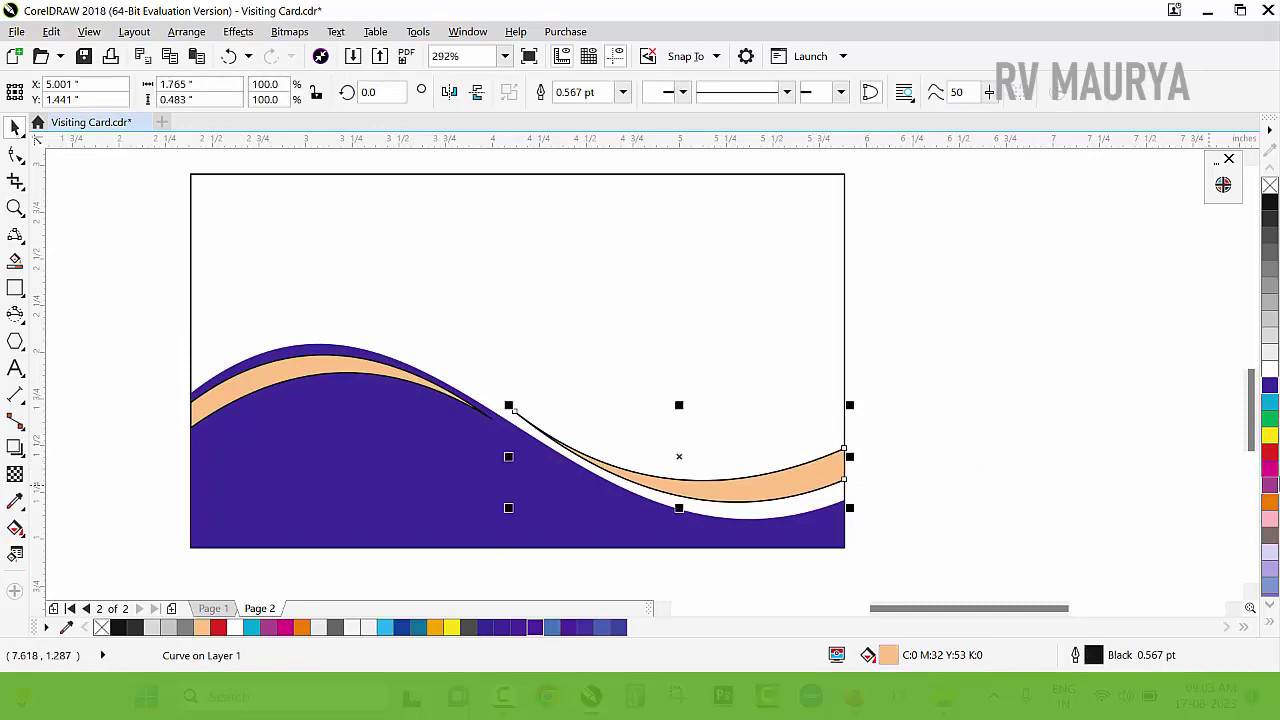
click(1270, 502)
click(783, 446)
click(392, 374)
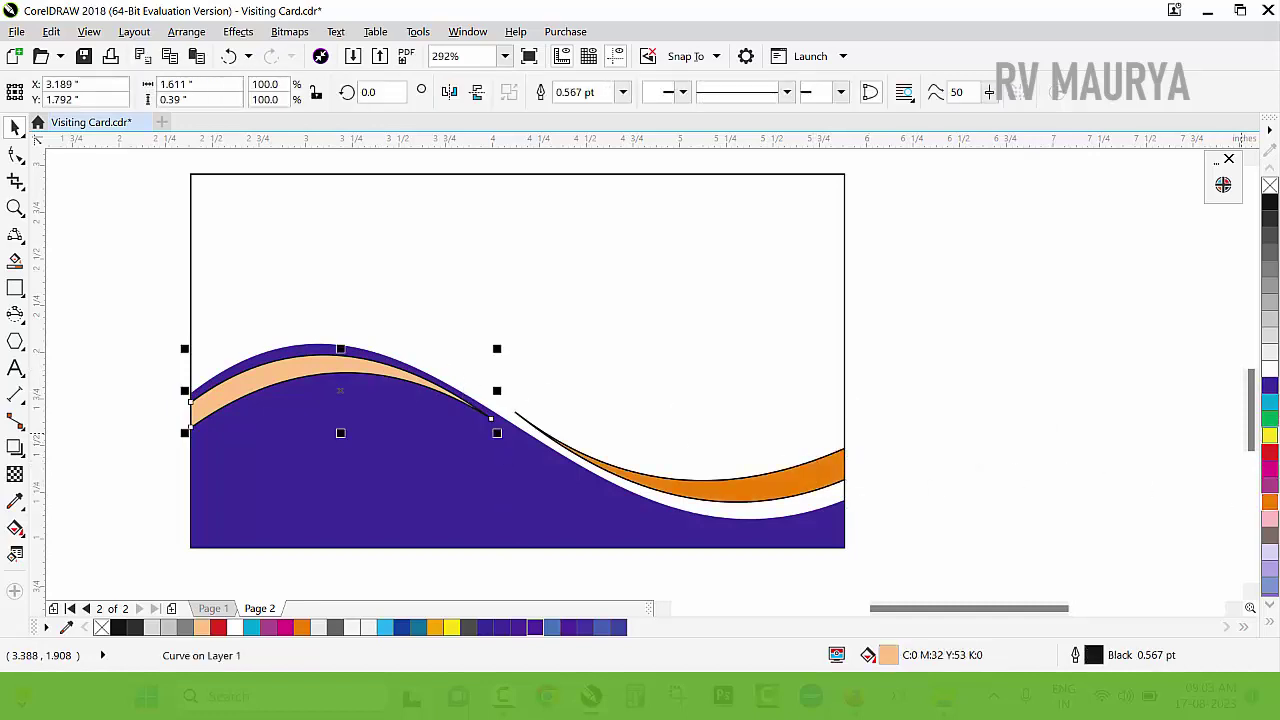
click(1270, 485)
click(1270, 502)
click(1143, 471)
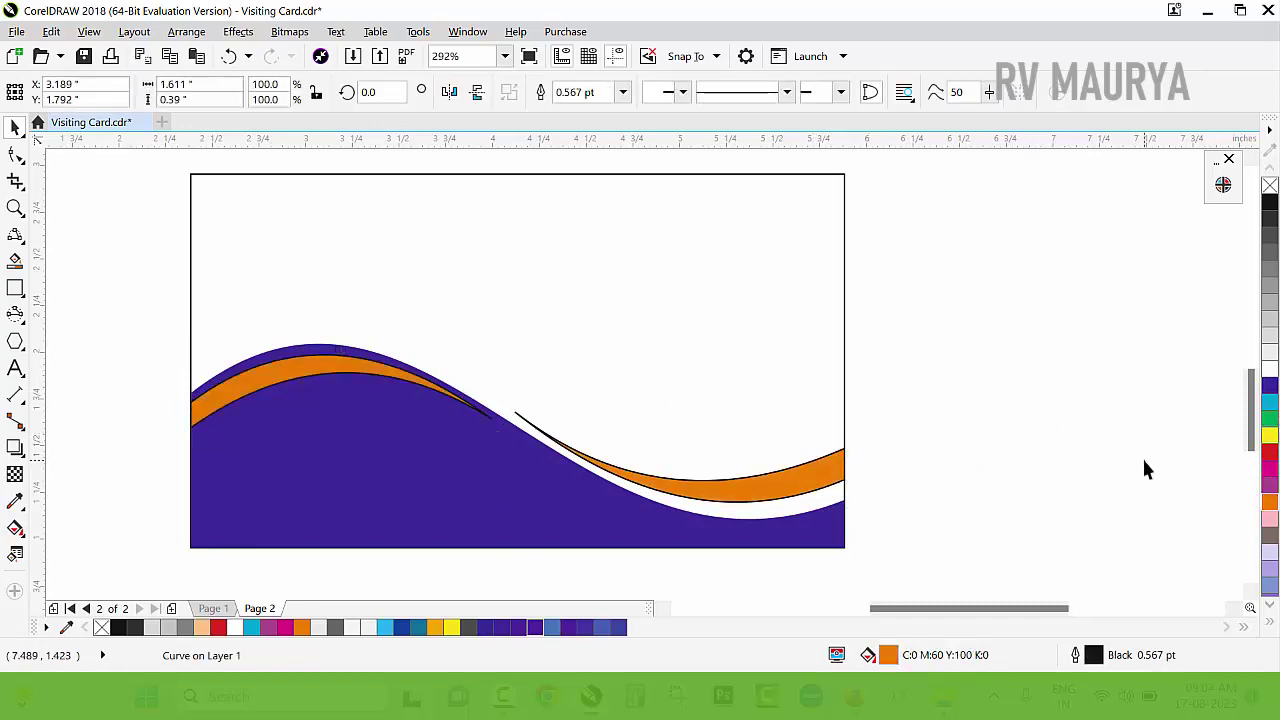
- Remove the black outlines from the wave shape and both orange bands
drag(1002, 597, 1042, 594)
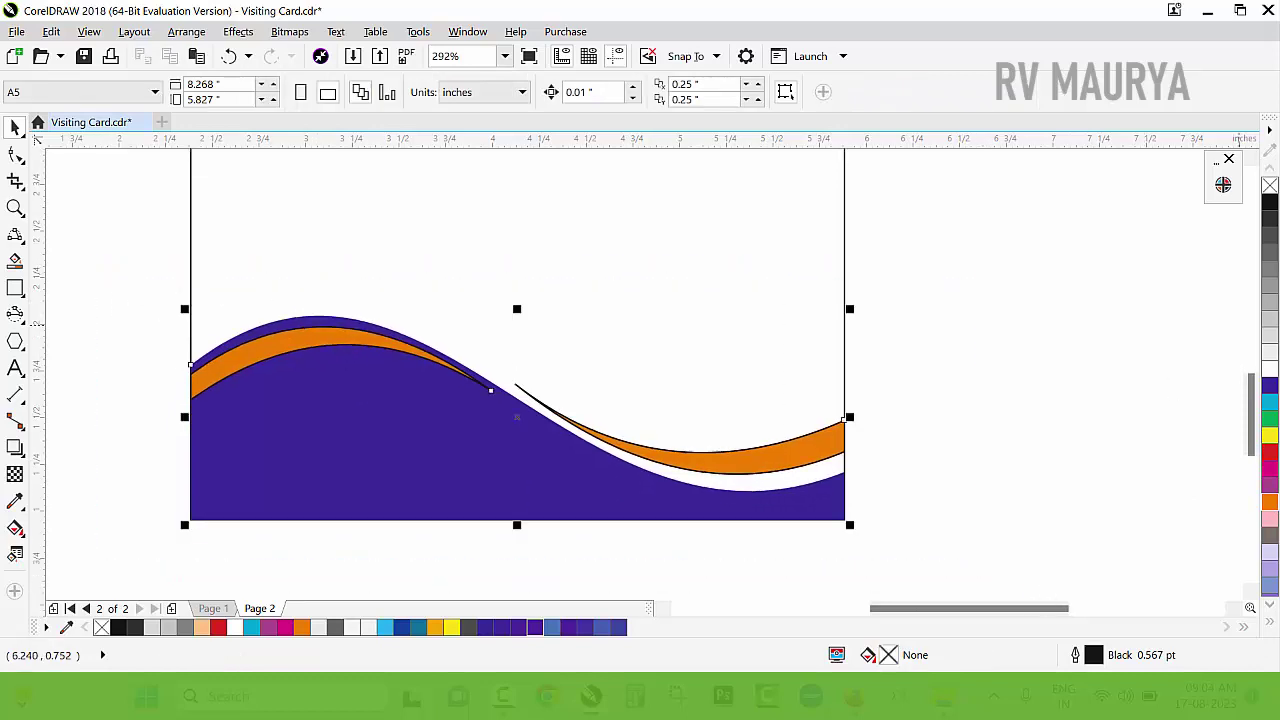
right_click(1268, 187)
click(1091, 365)
- Change the wave shape's uniform fill to dark navy, C:100 M:80 Y:0 K:40
drag(550, 460, 580, 471)
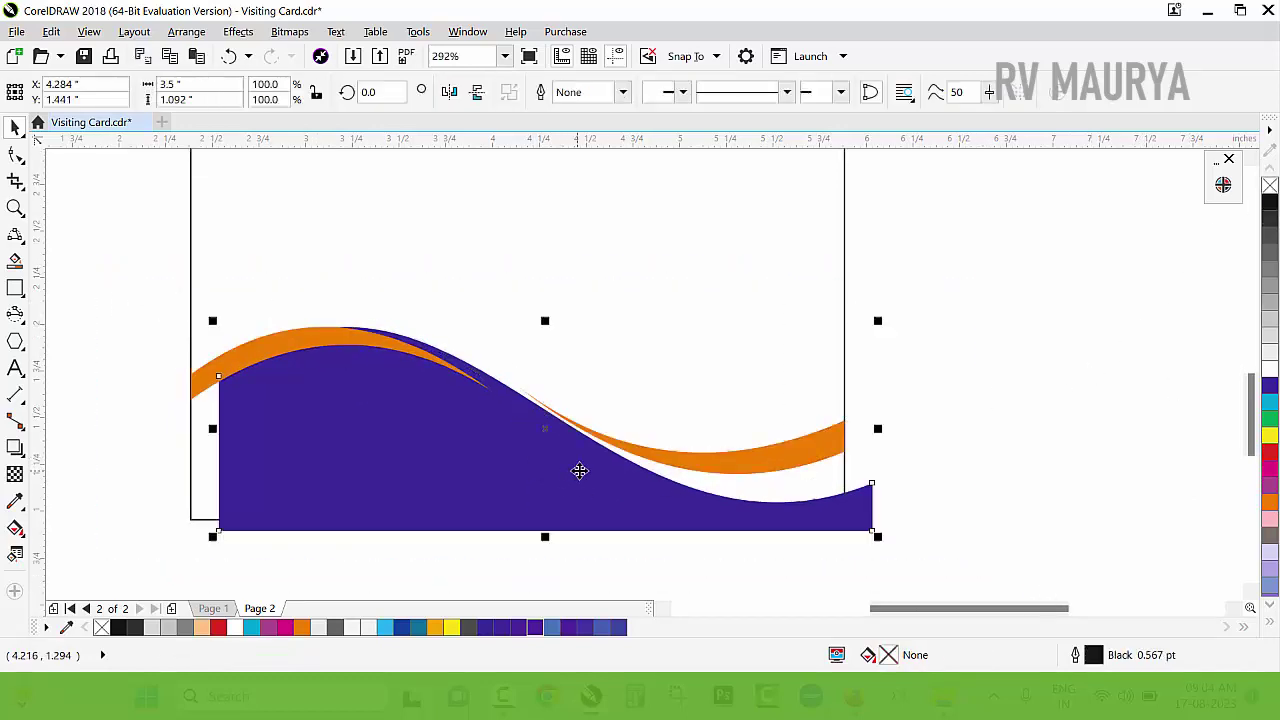
key(ctrl+z)
key(g)
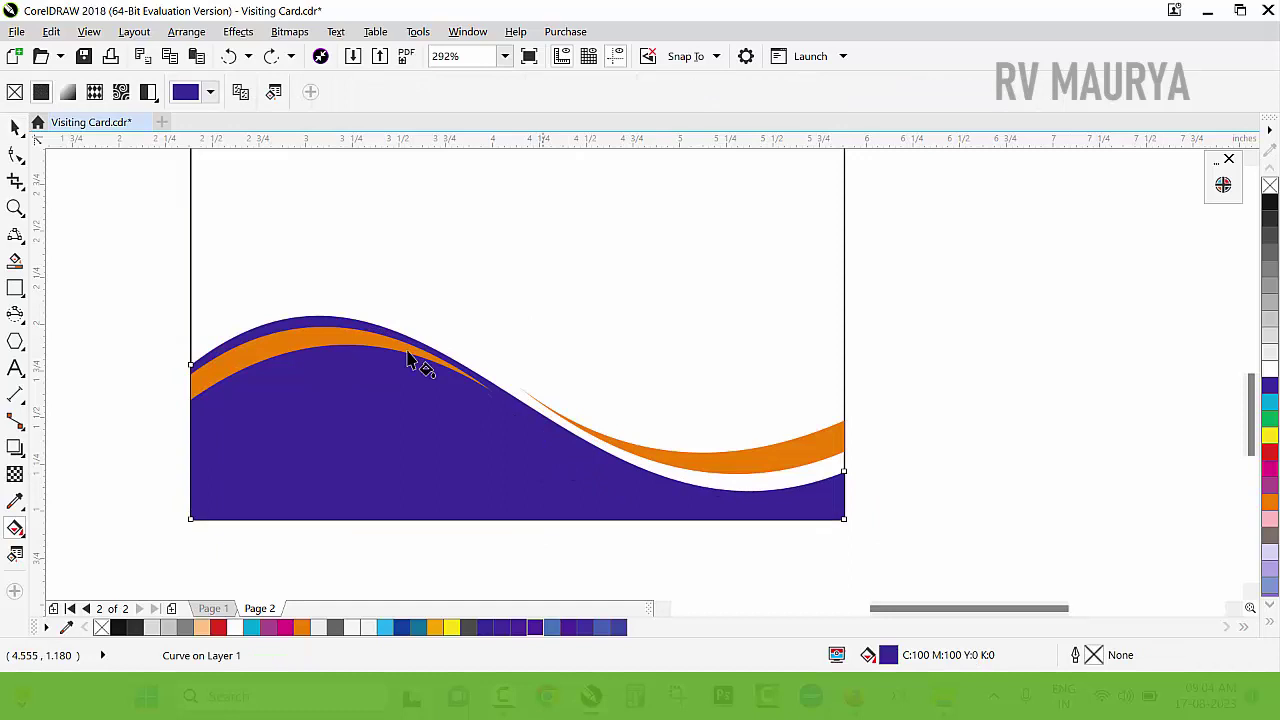
click(209, 92)
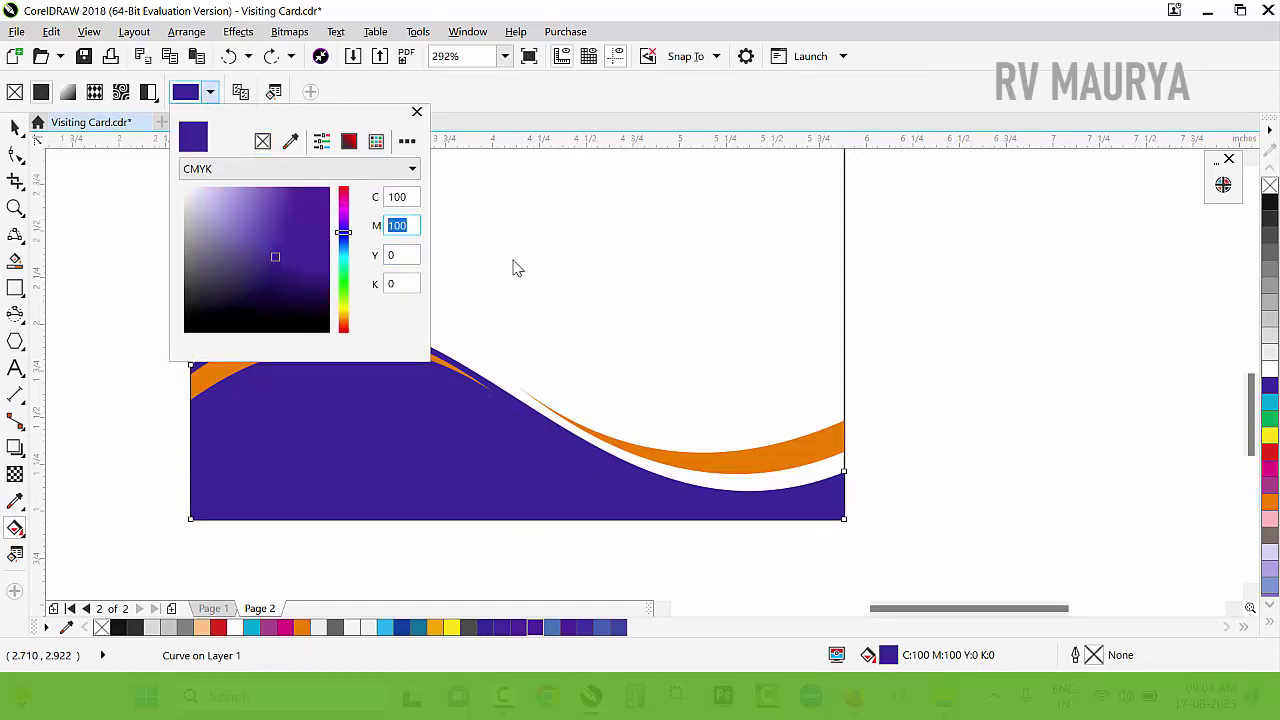
text(80)
key(Tab)
key(Tab)
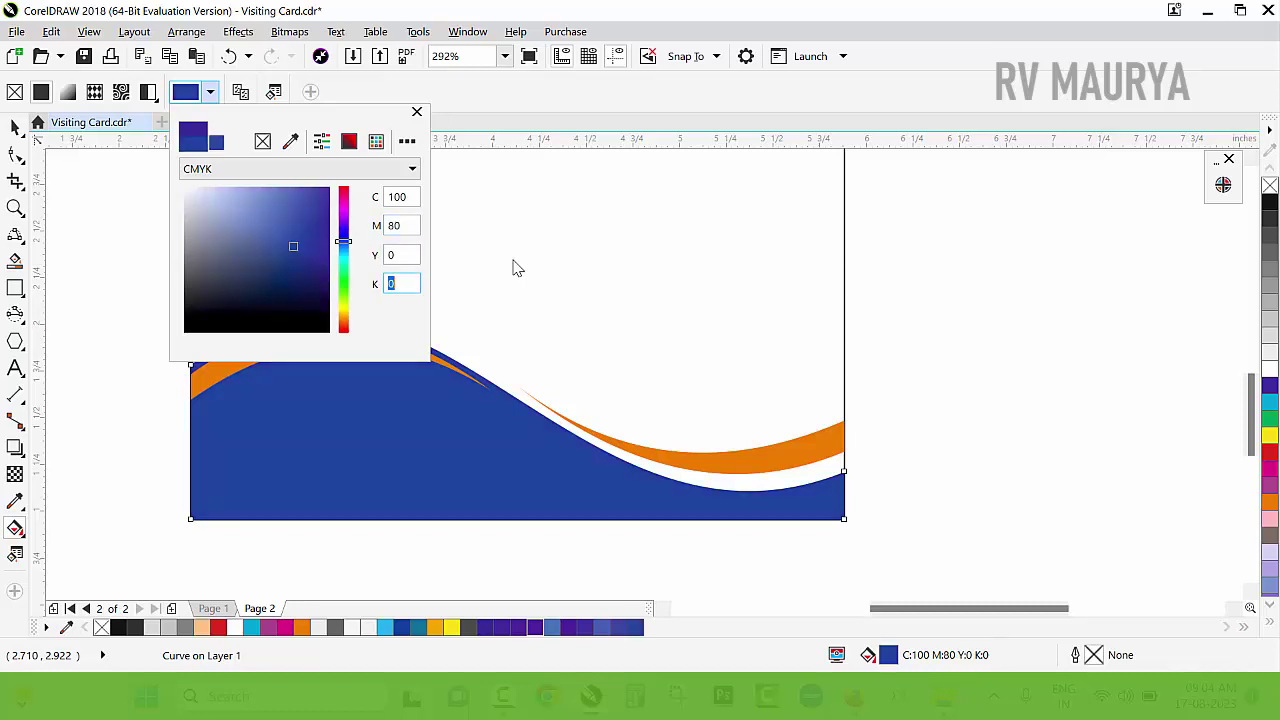
key(Return)
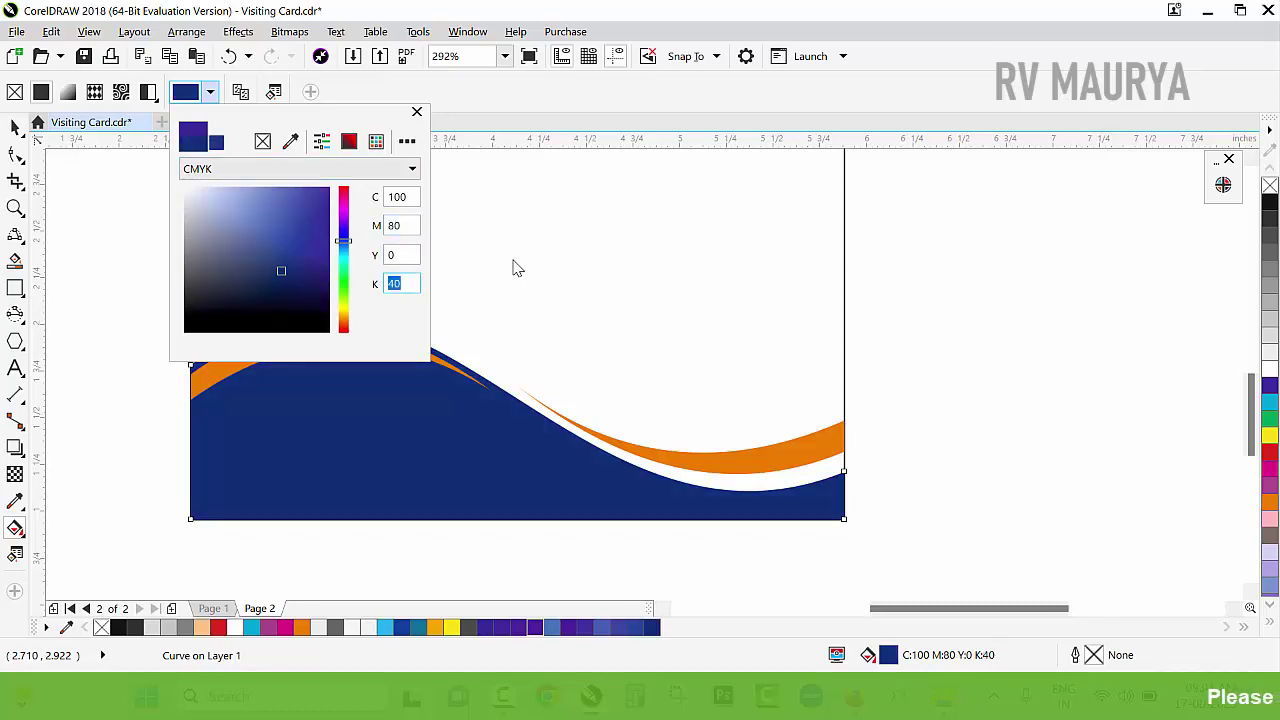
click(517, 268)
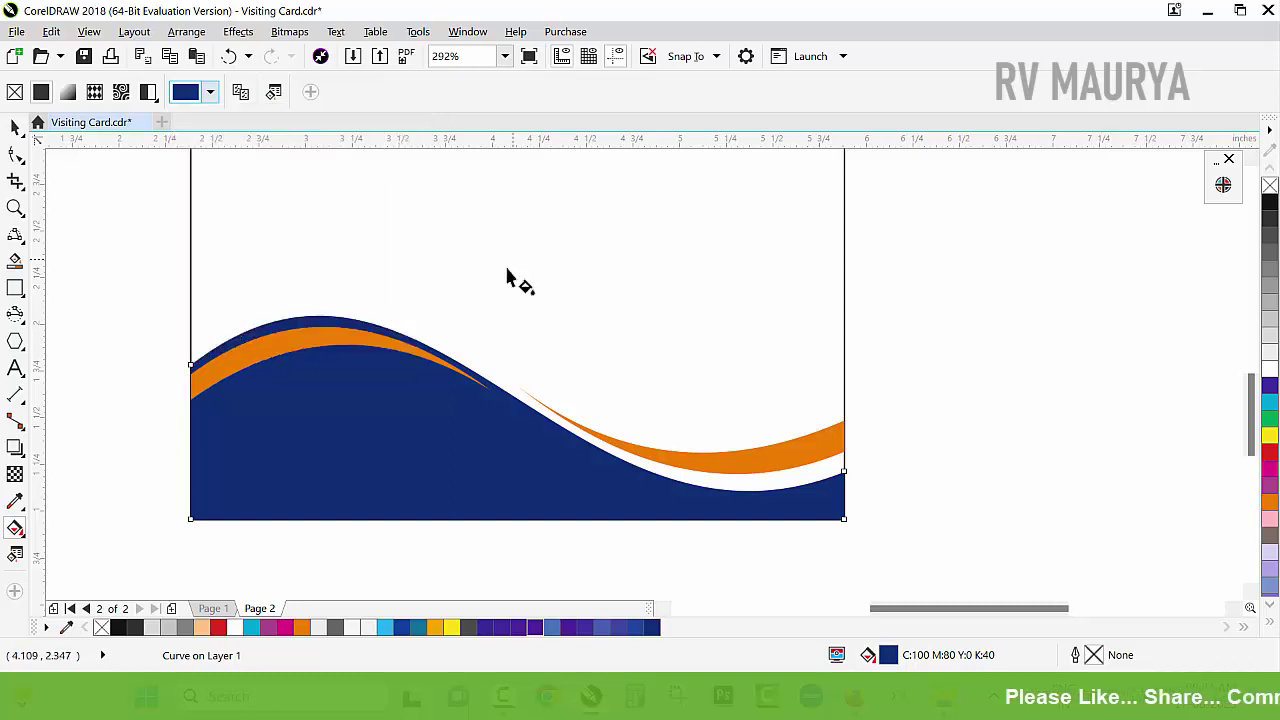
- Fill the orange crest band with light blue (R32 G175 B235, #20AFEB)
click(15, 126)
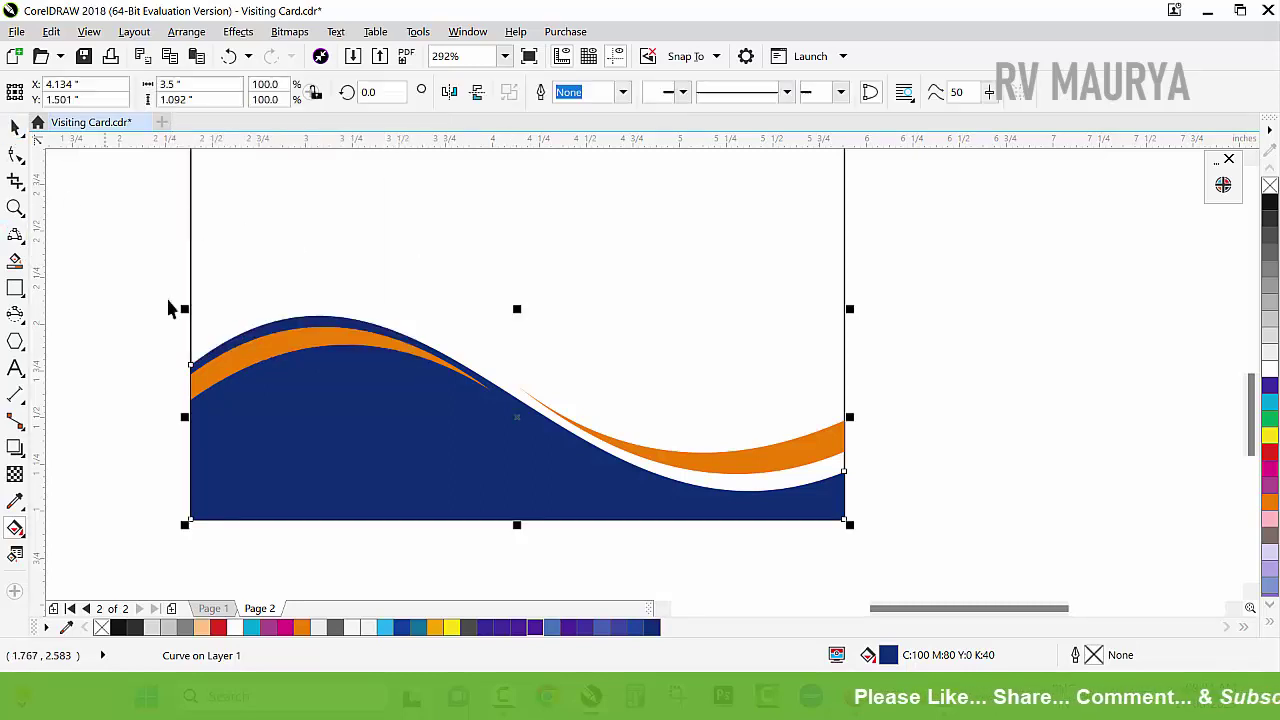
click(252, 343)
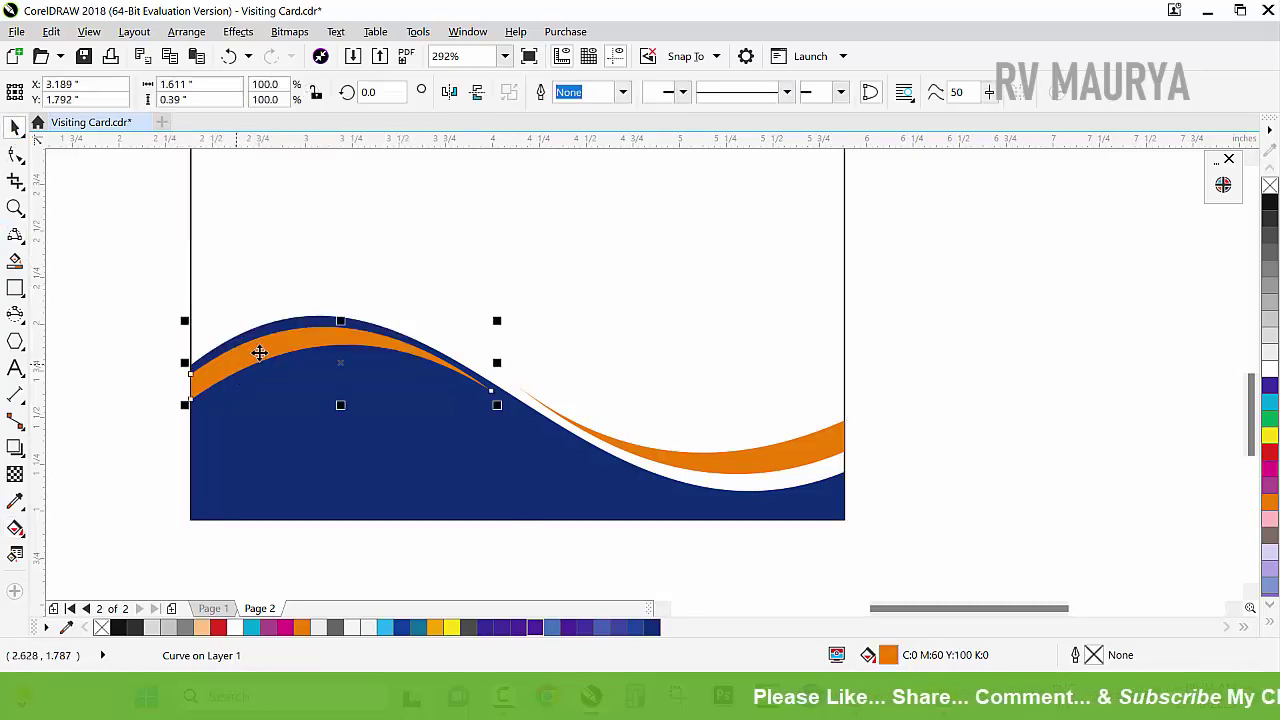
click(386, 630)
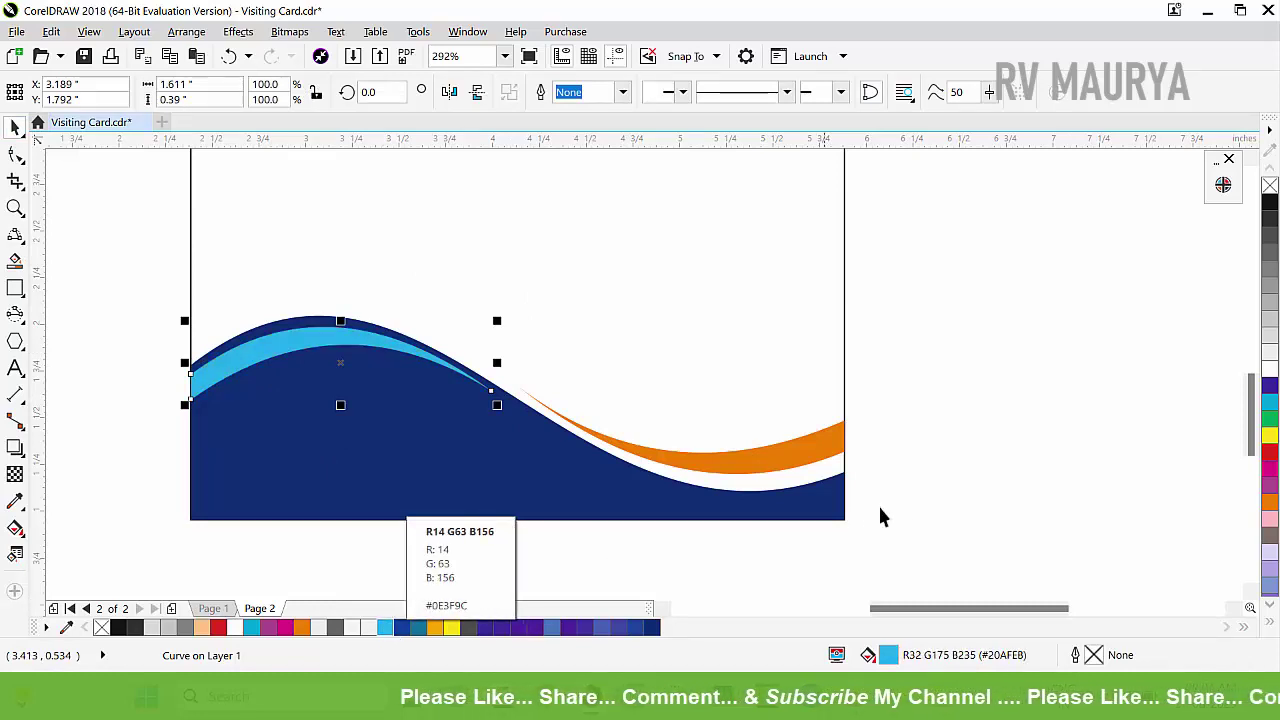
key(ctrl+z)
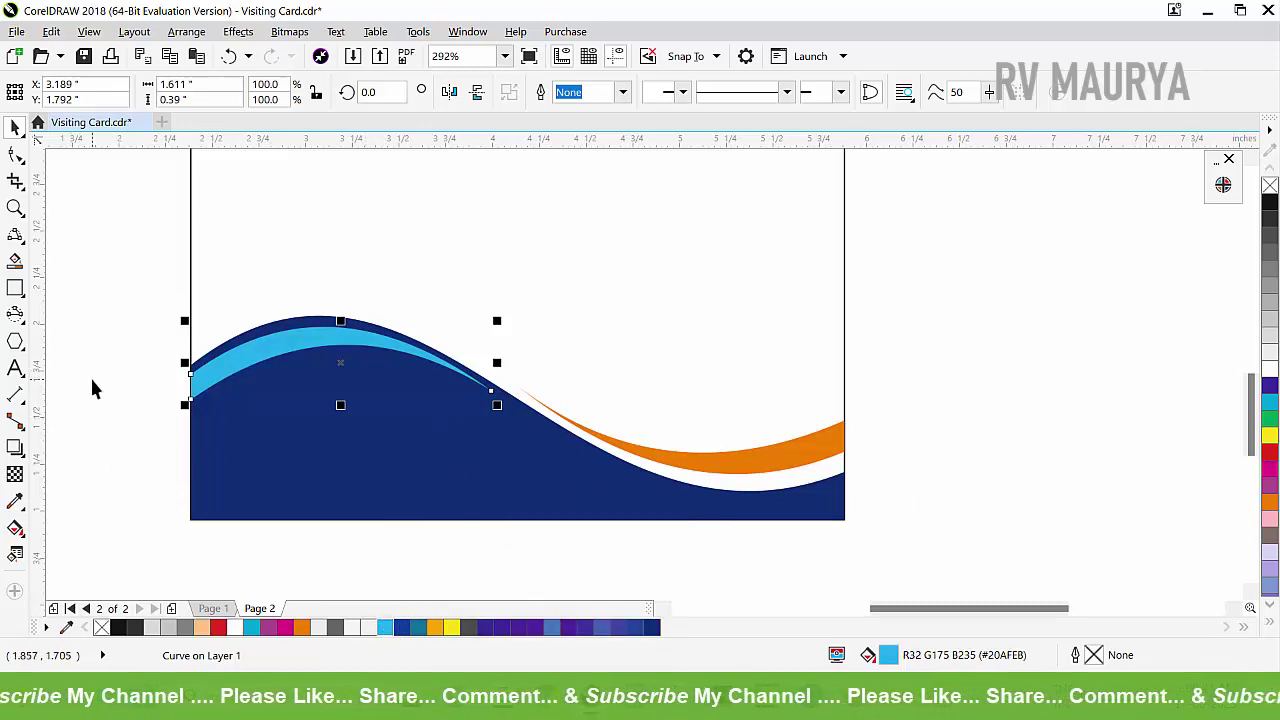
- Apply a linear transparency to the light blue crest band so it fades out toward the card's left edge
click(15, 474)
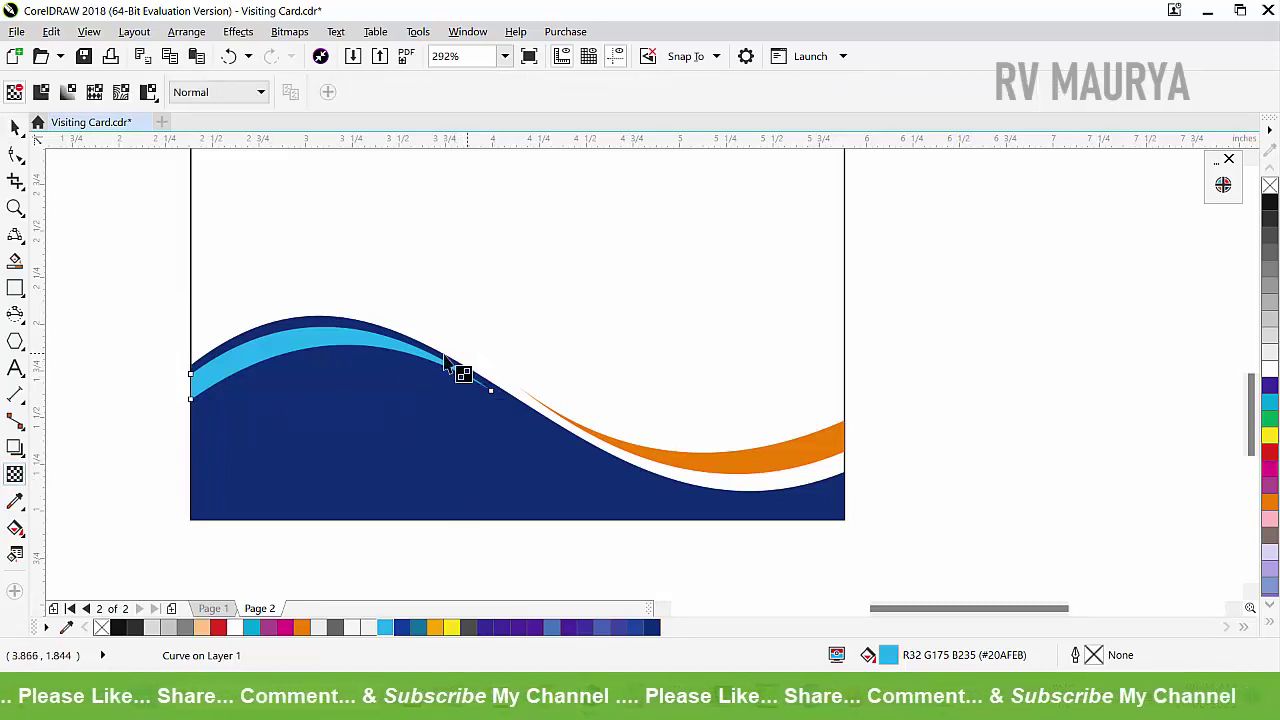
drag(467, 354, 191, 420)
drag(467, 354, 502, 358)
click(858, 462)
- Apply a linear fountain fill from orange to yellow along the trough band, with the yellow end well beyond the card's right edge
click(815, 441)
key(space)
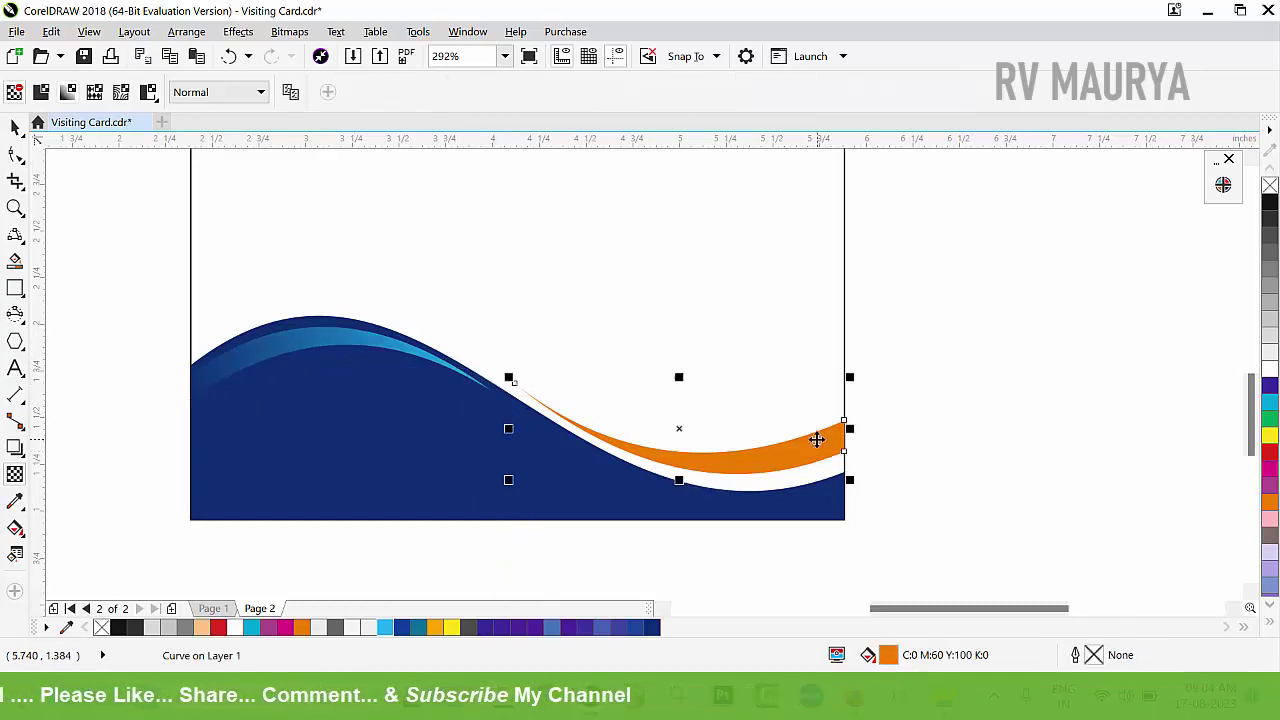
click(810, 441)
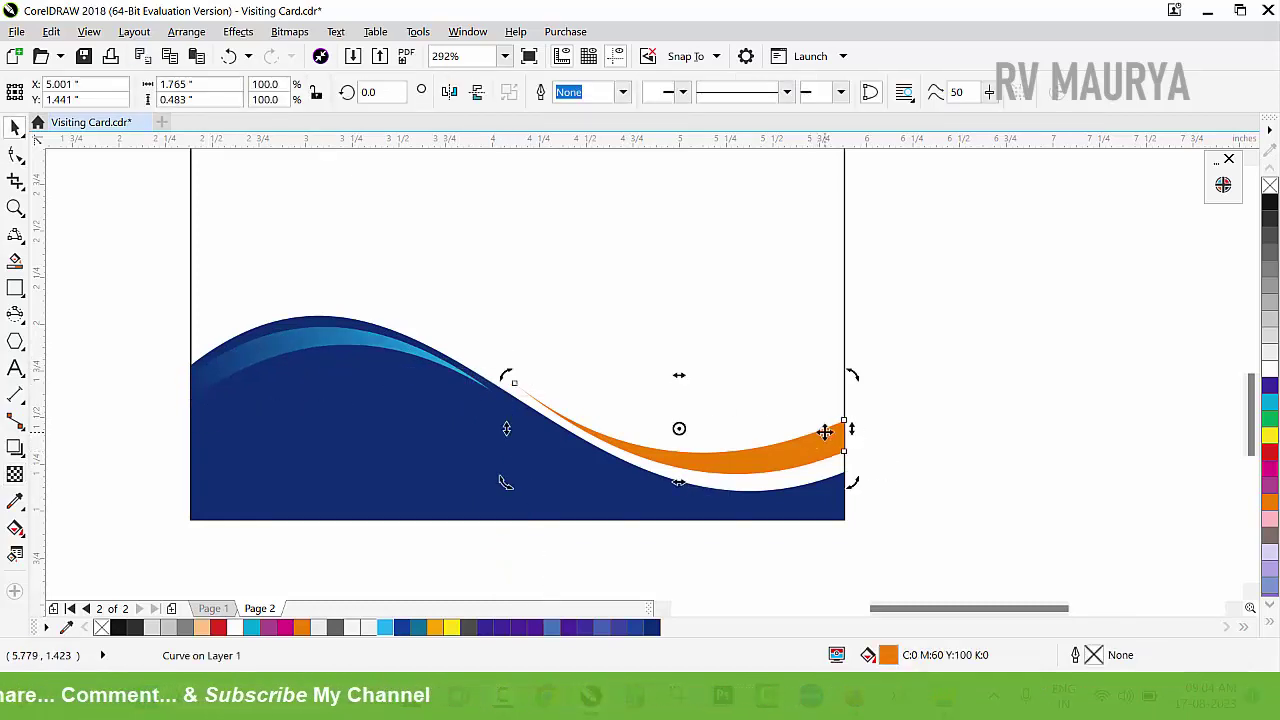
key(g)
drag(606, 450, 1208, 529)
click(1262, 438)
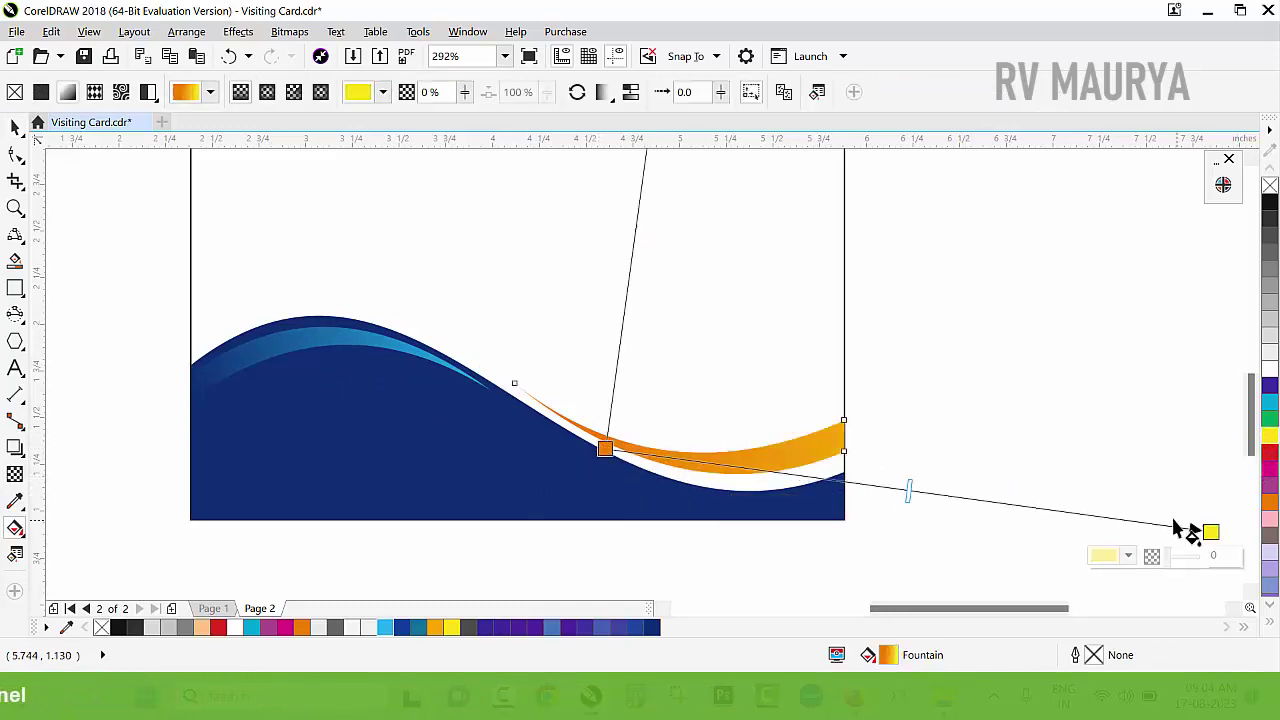
drag(603, 449, 628, 451)
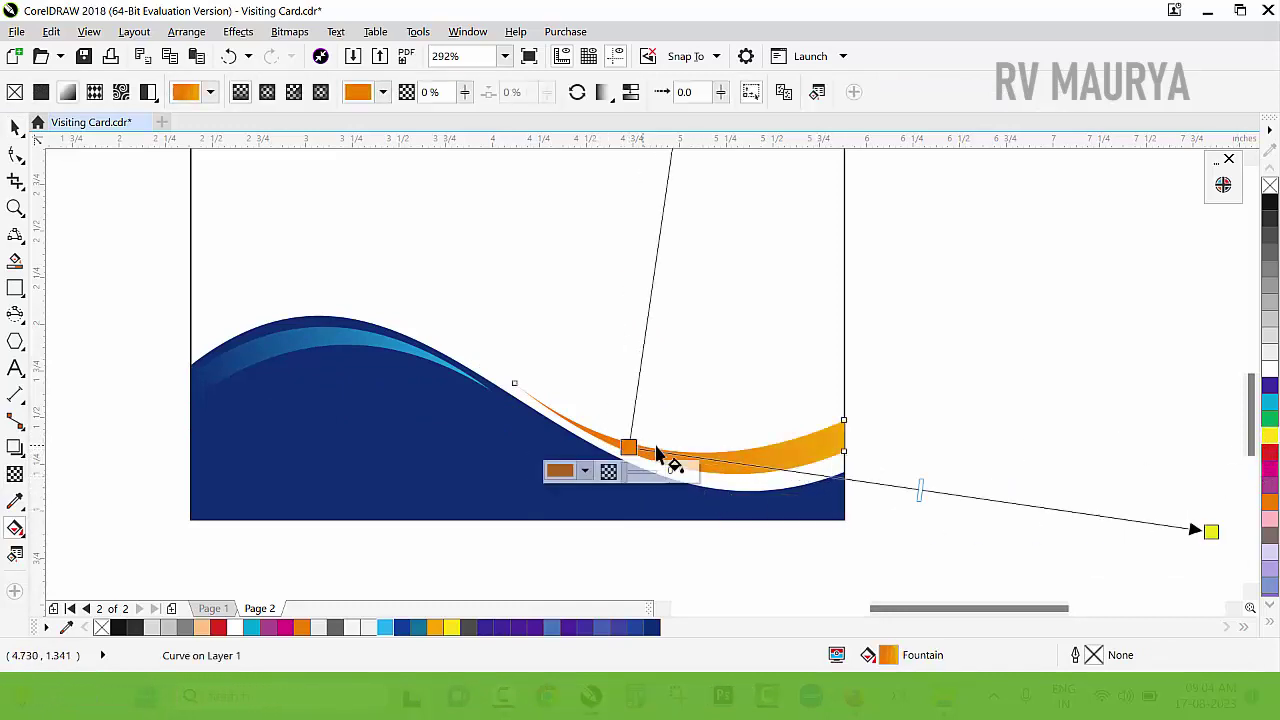
key(space)
click(1040, 460)
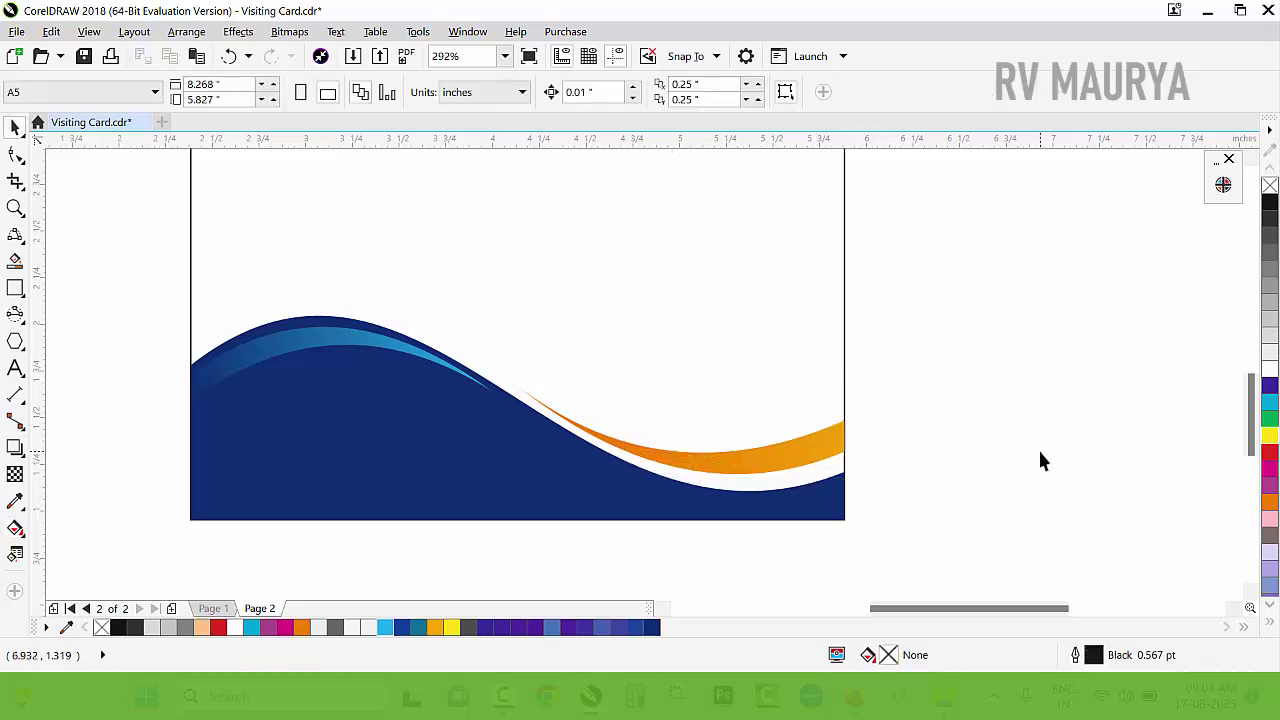
- Make a copy of the navy wave skewed downward at its left side and fill it with blue, C100 M80 Y0 K0
click(451, 440)
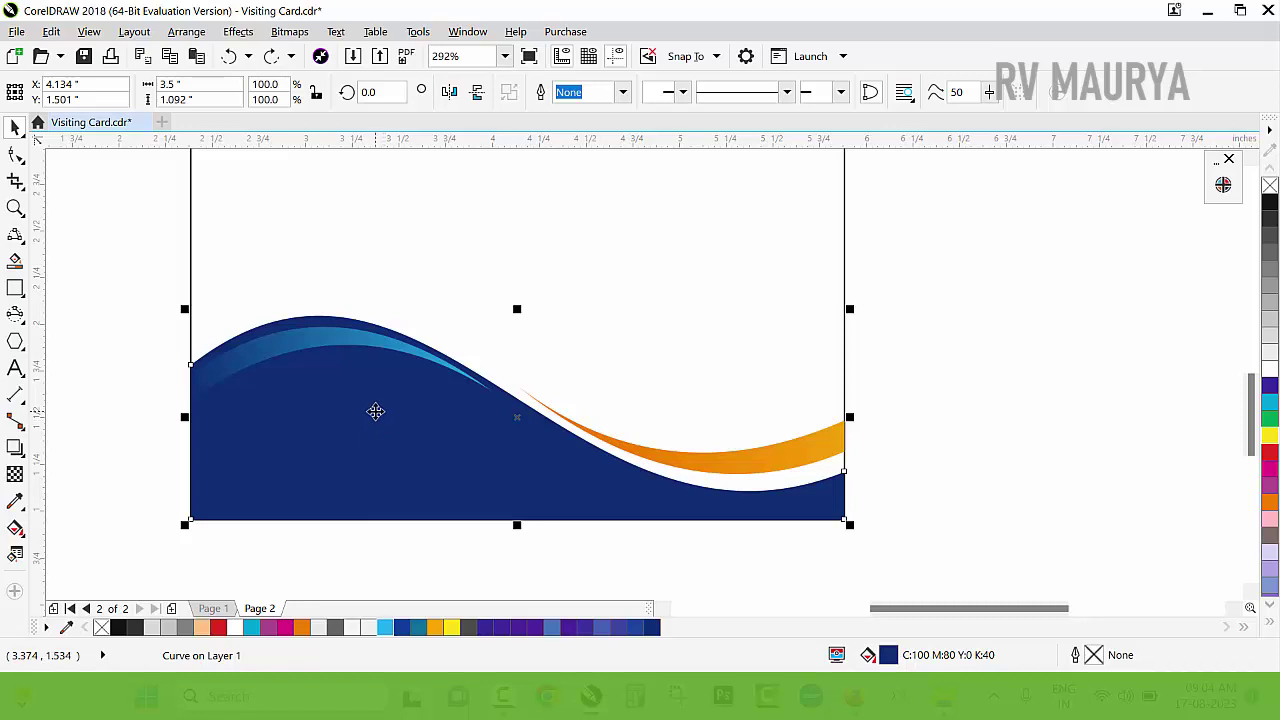
click(345, 411)
drag(186, 418, 177, 525)
click(560, 476)
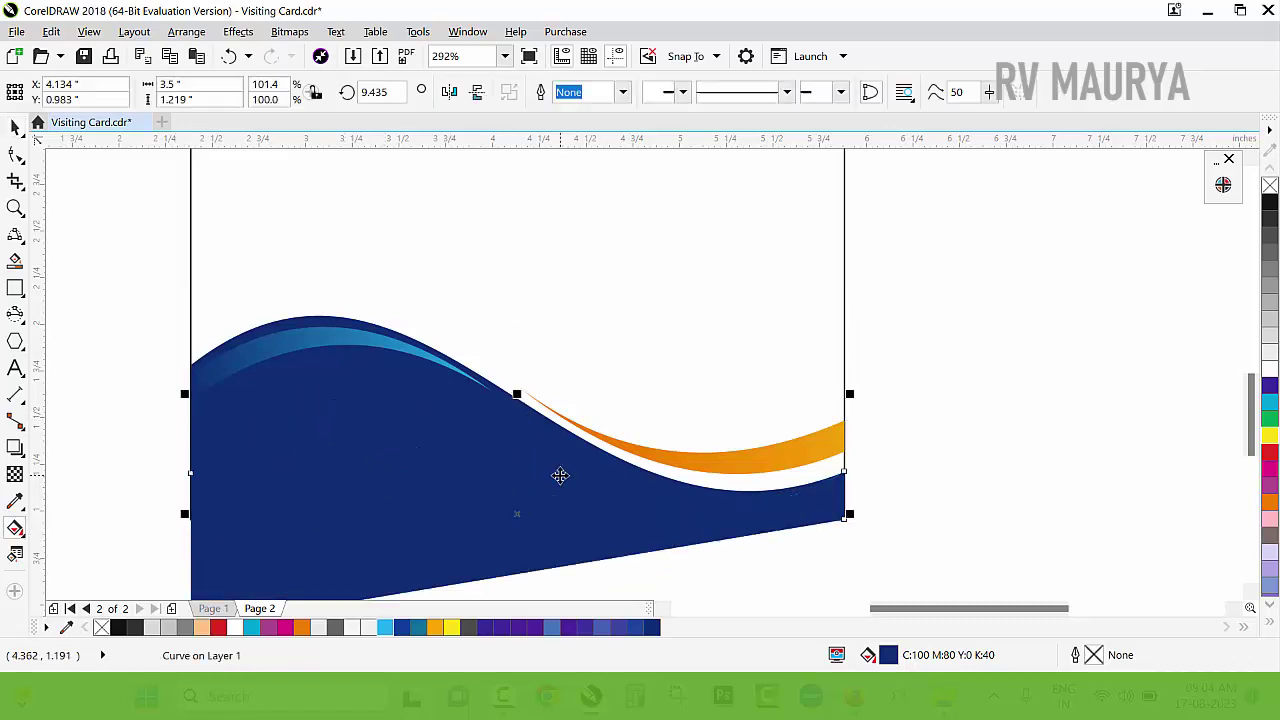
click(598, 558)
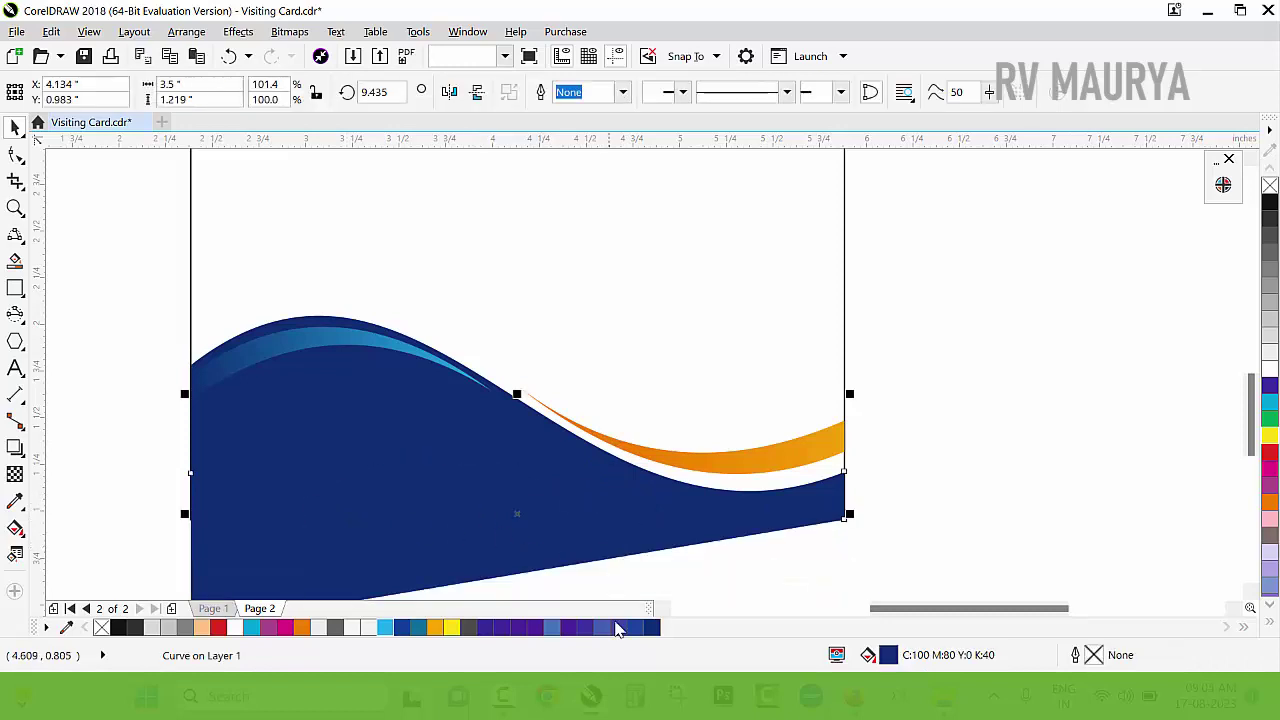
click(635, 627)
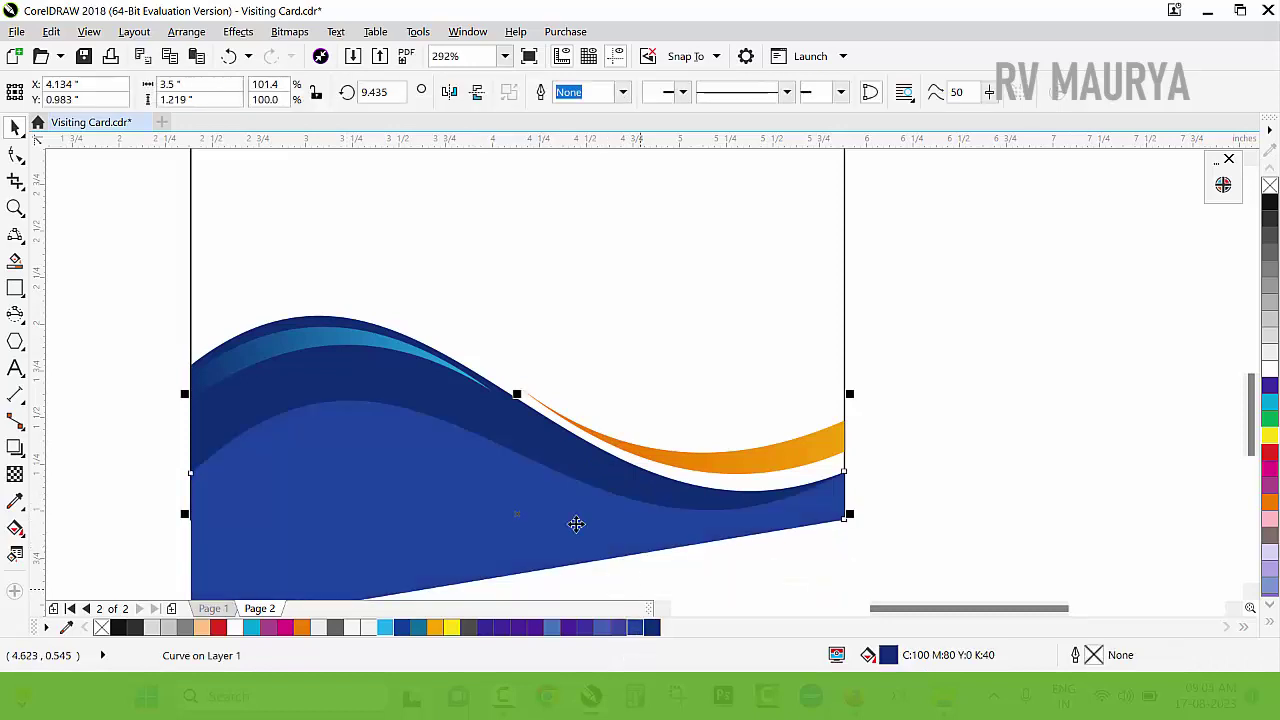
- Try a linear transparency fading toward the left on the lighter blue skewed wave copy, and undo it
click(15, 474)
drag(746, 572, 157, 447)
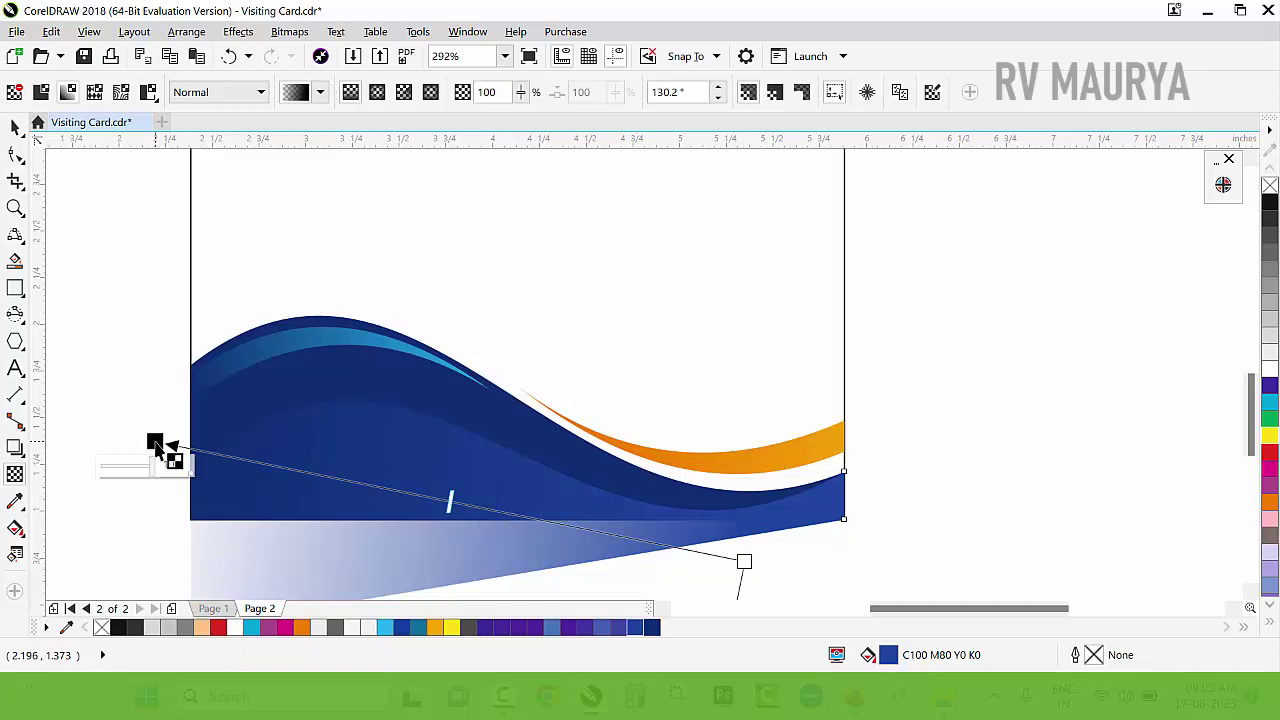
key(ctrl+z)
- Apply a linear transparency to the blue skewed wave copy, fading from its right end to a point beyond the card's left edge
key(space)
click(751, 554)
click(594, 523)
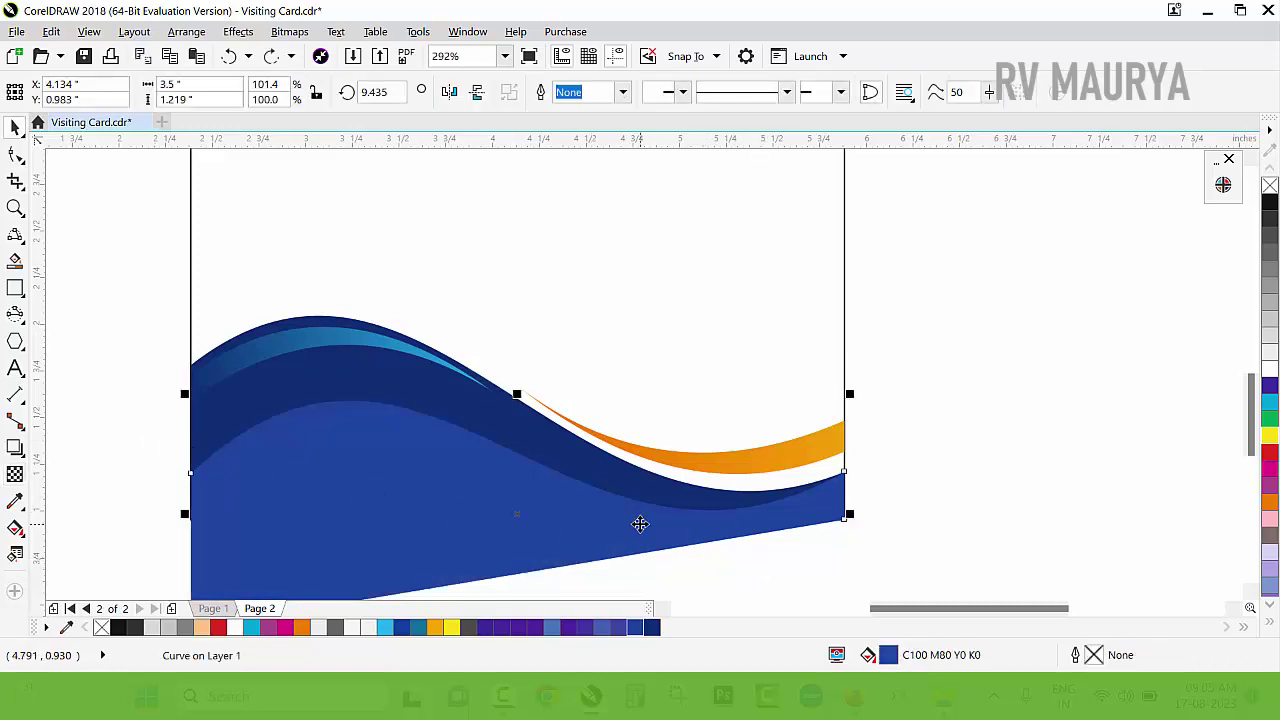
key(space)
drag(837, 551, 163, 453)
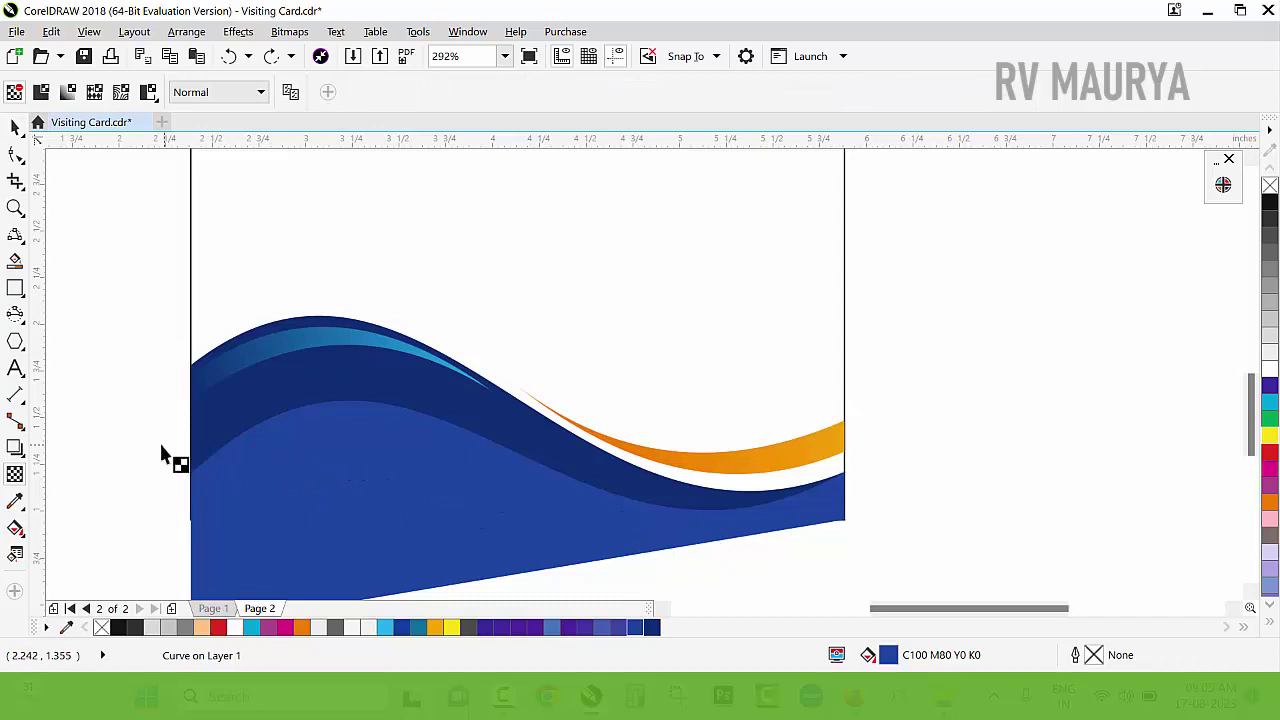
drag(839, 557, 881, 564)
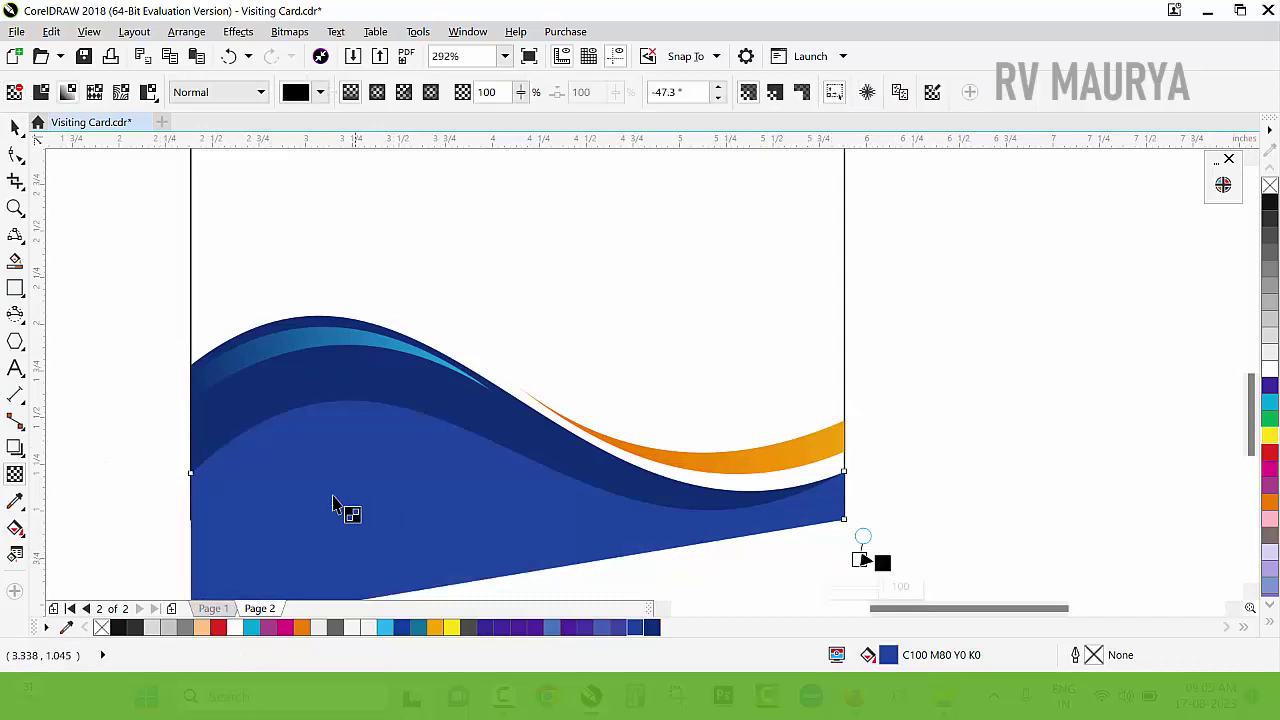
key(ctrl+z)
drag(160, 446, 100, 468)
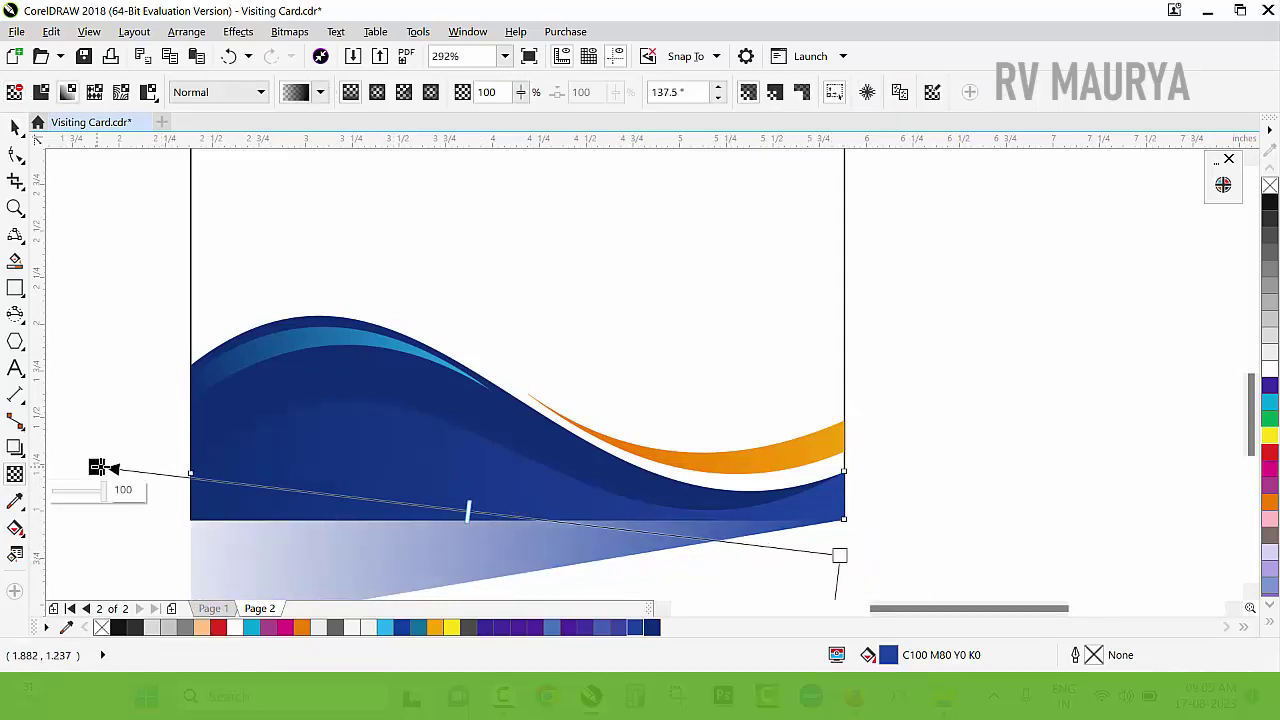
key(space)
click(929, 517)
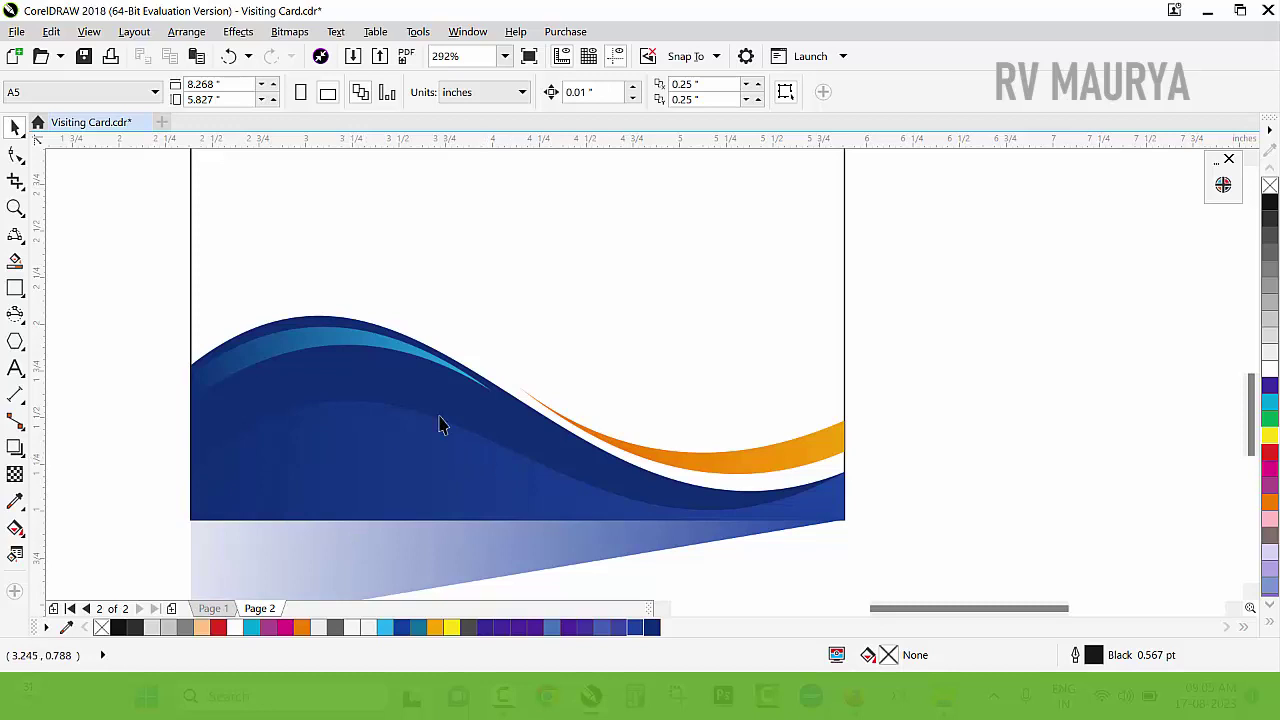
- PowerClip the four wave and accent band shapes inside the card rectangle
scroll(519, 349, down, 2)
key(F2)
drag(237, 191, 890, 528)
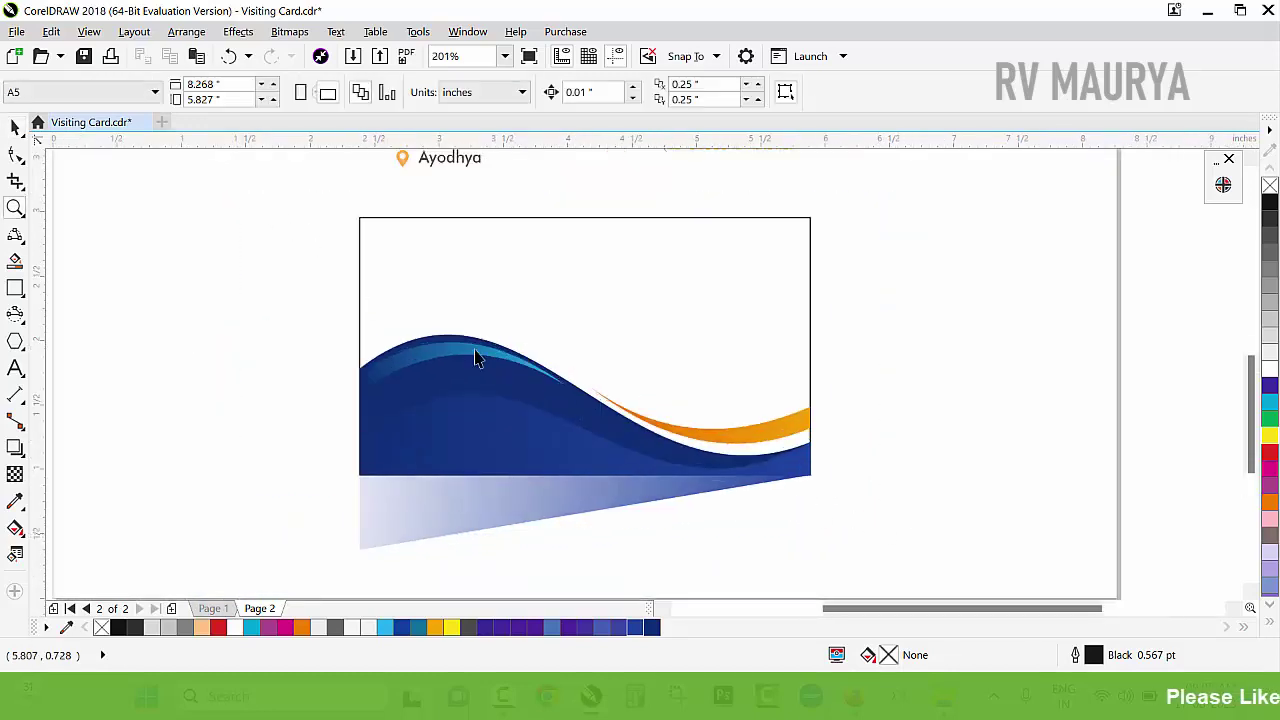
key(space)
drag(286, 282, 1000, 594)
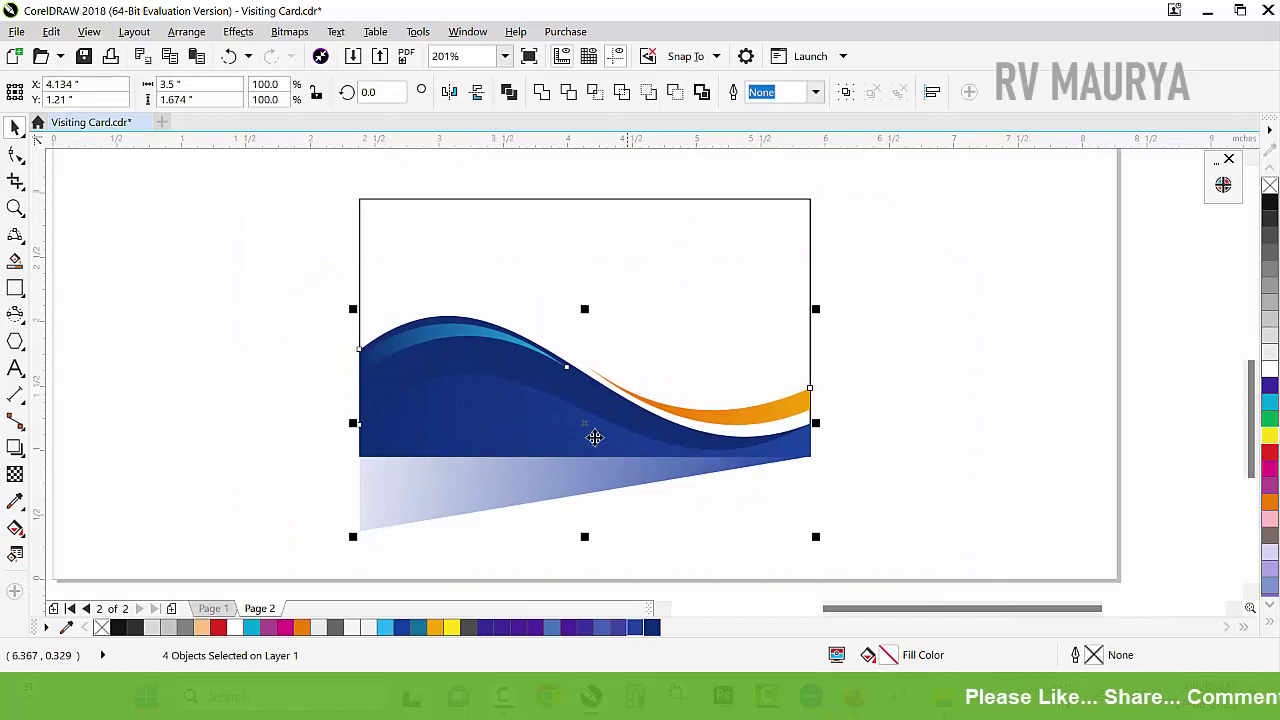
drag(594, 437, 780, 477)
key(ctrl+z)
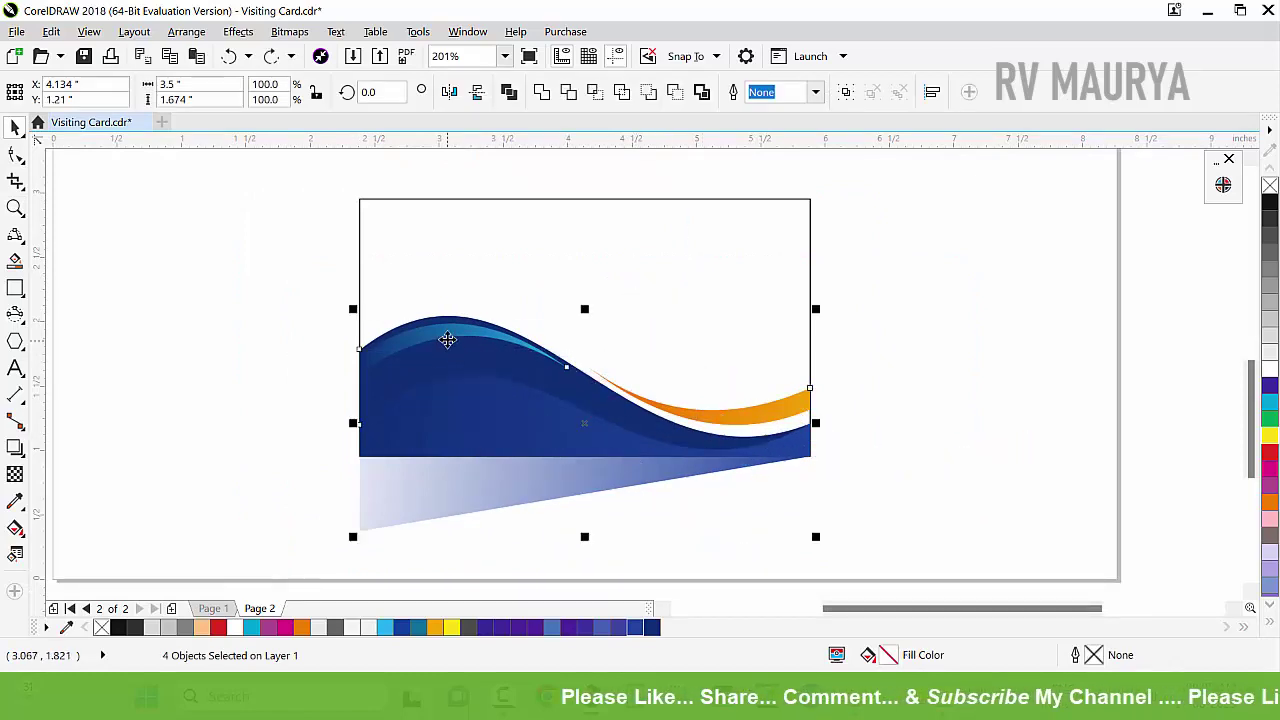
right_click(447, 340)
click(557, 214)
click(684, 294)
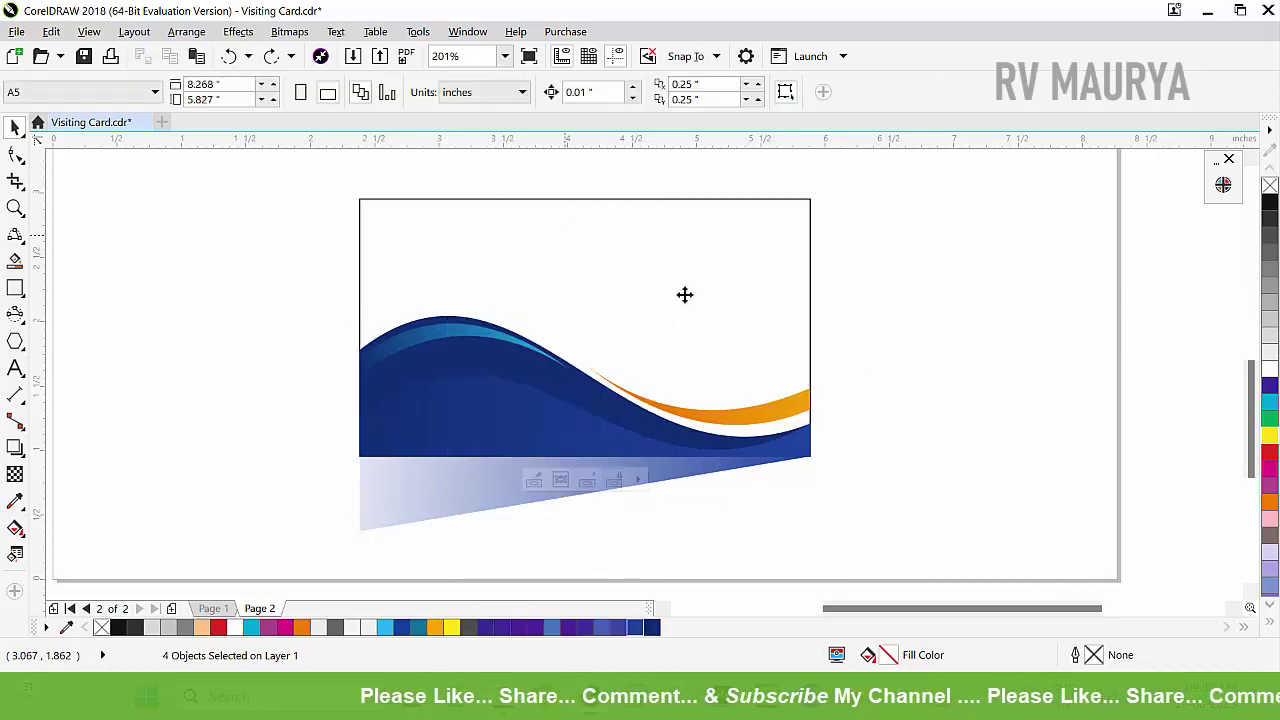
- Move the grouped name, contact details and logo straight down onto the card
scroll(683, 419, down, 2)
key(F2)
drag(540, 251, 849, 467)
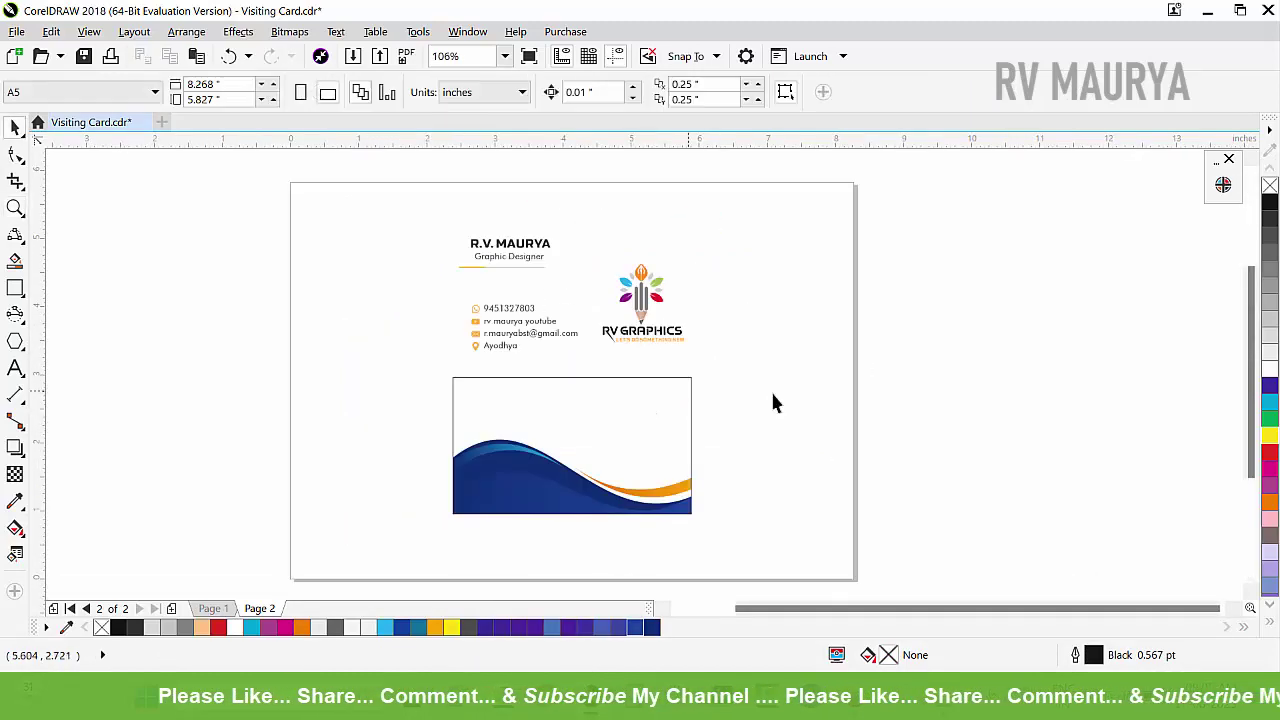
drag(358, 215, 360, 218)
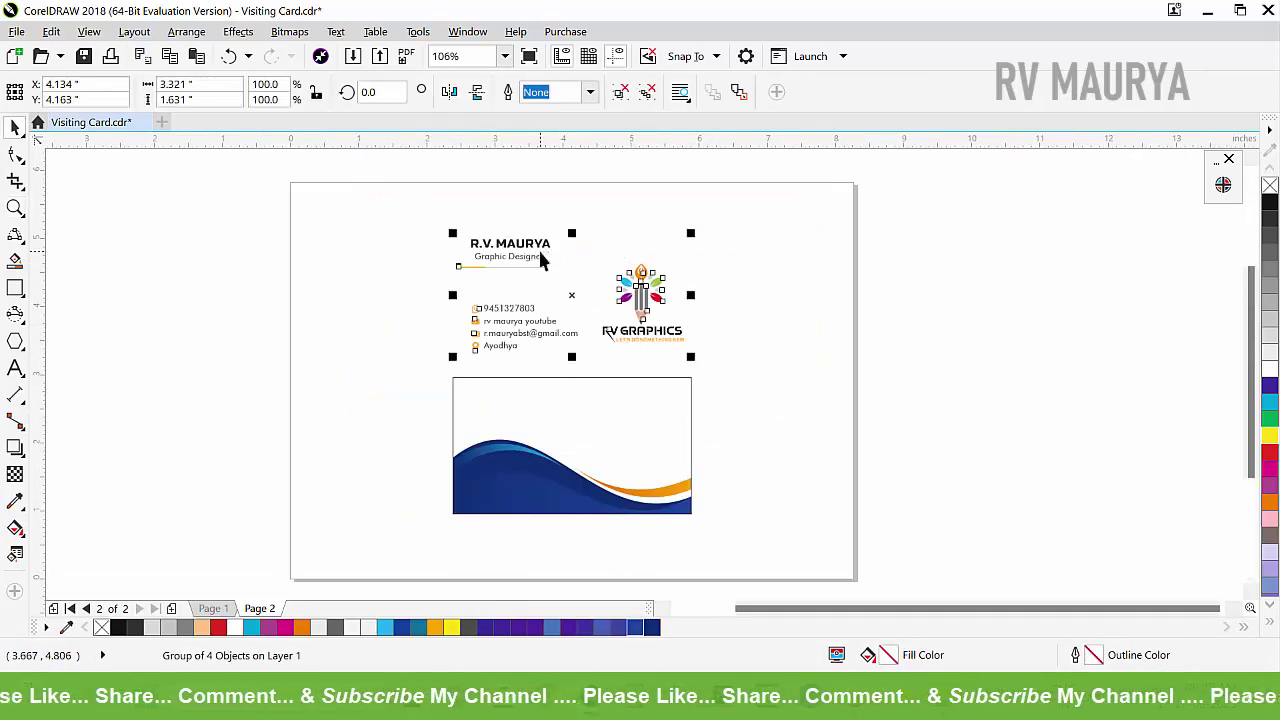
drag(534, 268, 521, 395)
key(F2)
drag(386, 343, 871, 573)
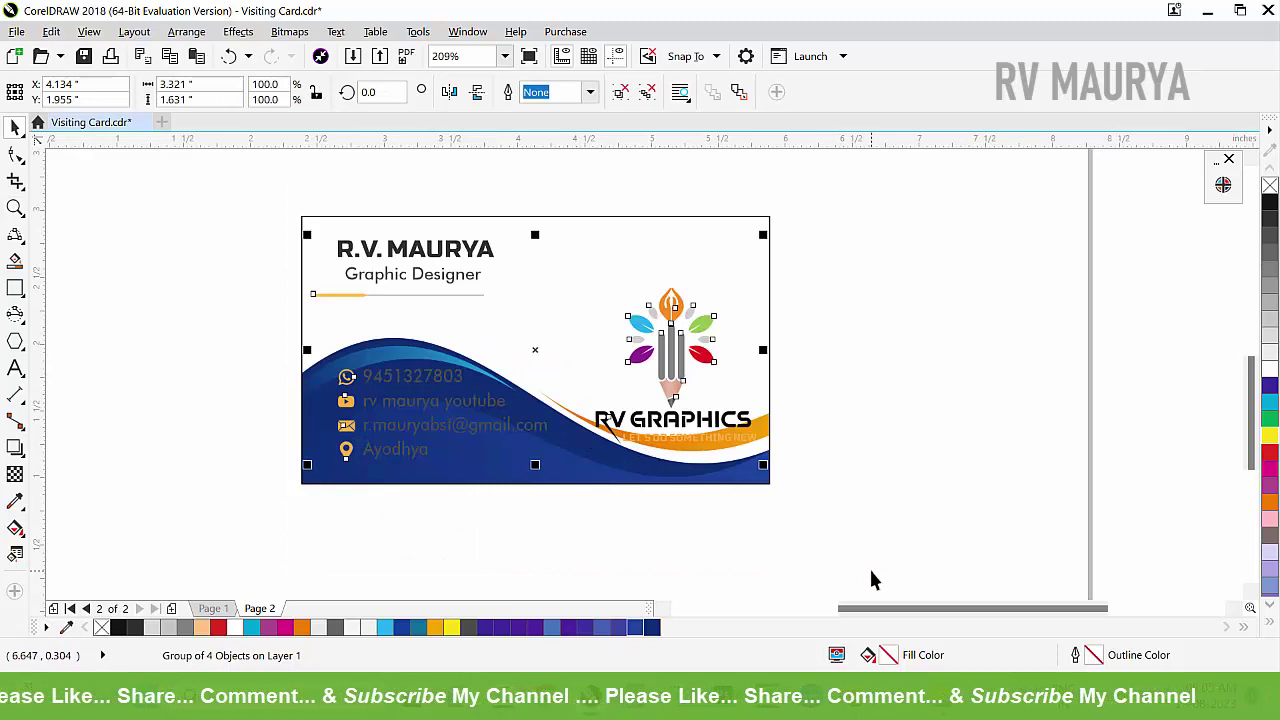
- Fill the contact details text with white, leaving its icons orange
click(569, 519)
ctrl+click(475, 443)
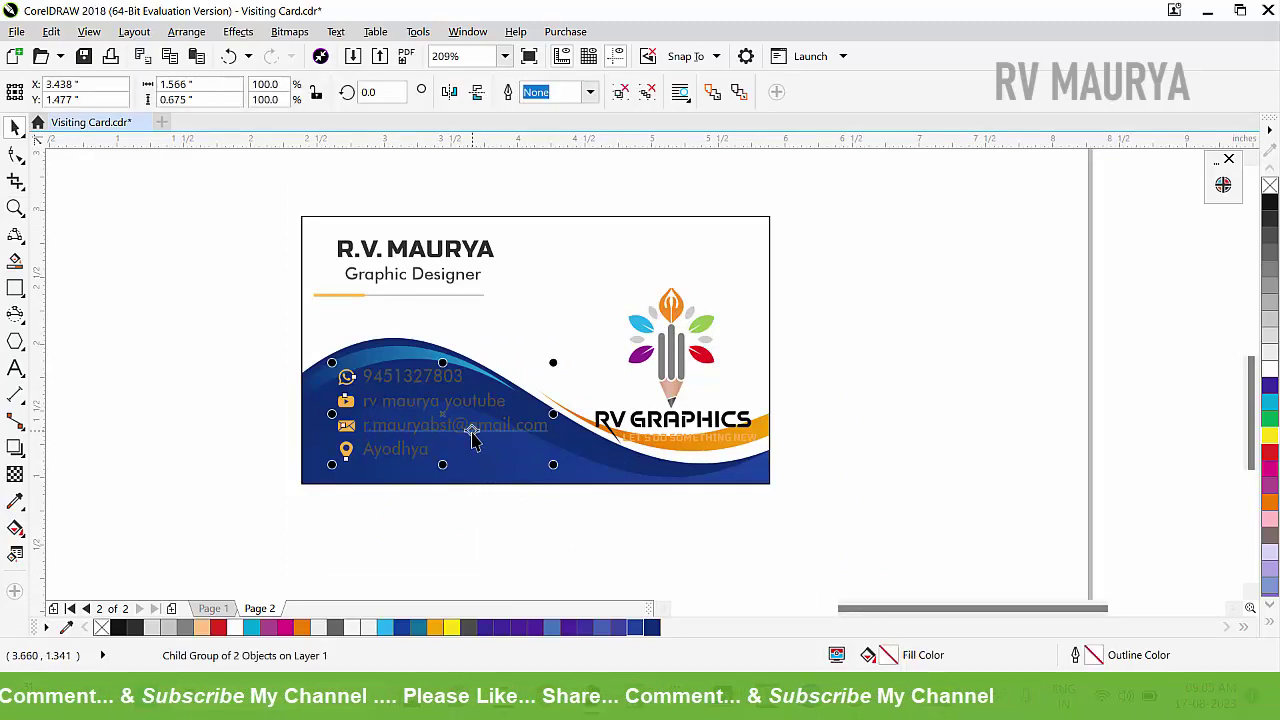
ctrl+click(460, 420)
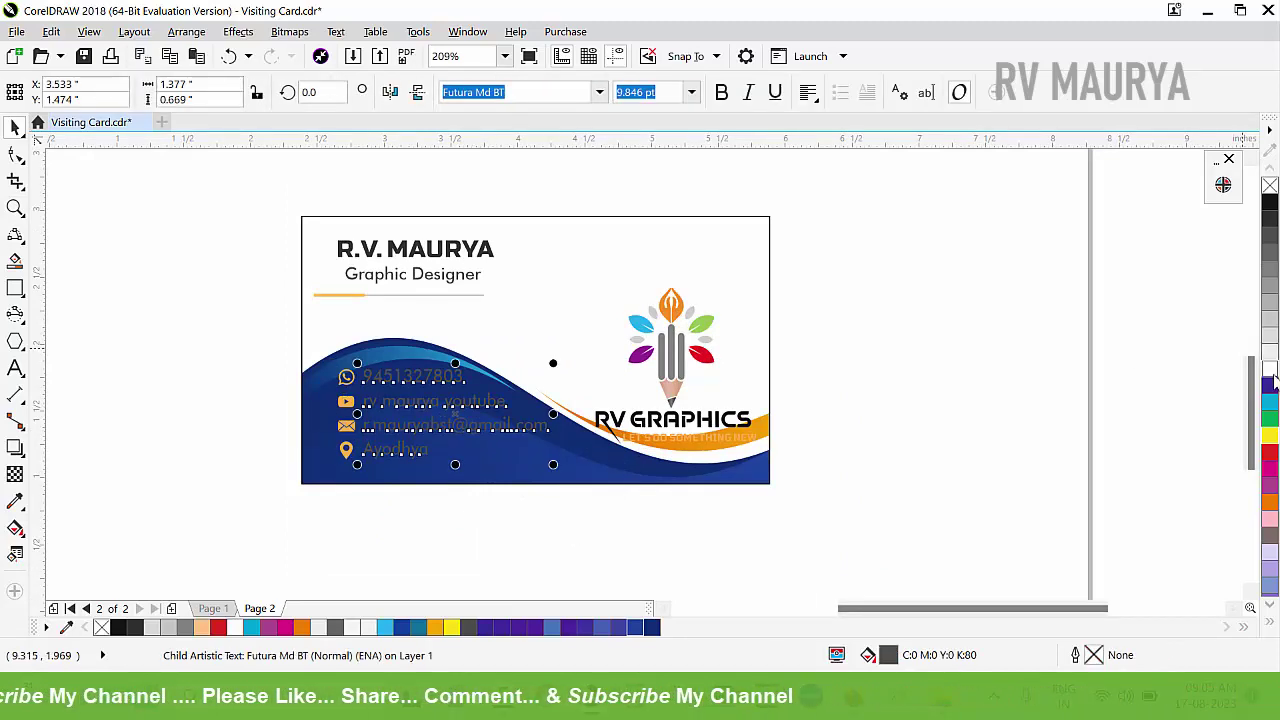
click(1031, 384)
key(z)
drag(251, 294, 871, 521)
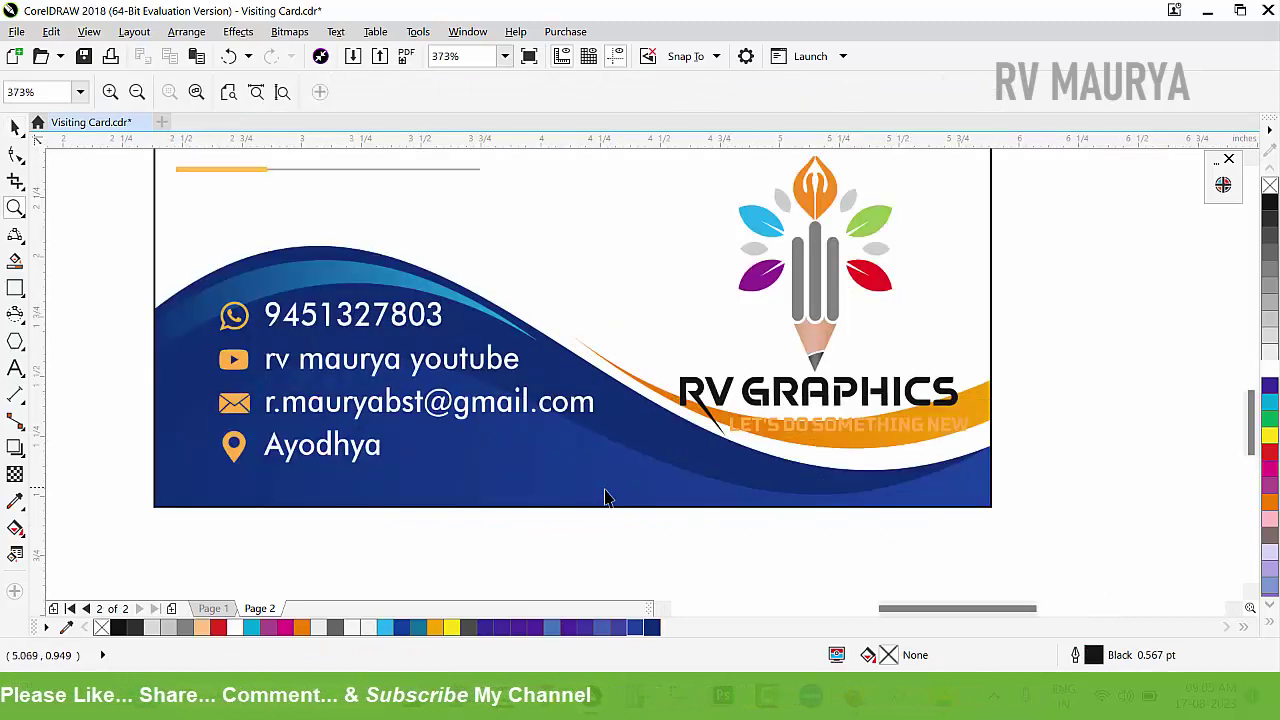
- Ungroup the card contents and scale the contact details block down to about 1.41 by 0.607 inches
key(space)
click(368, 336)
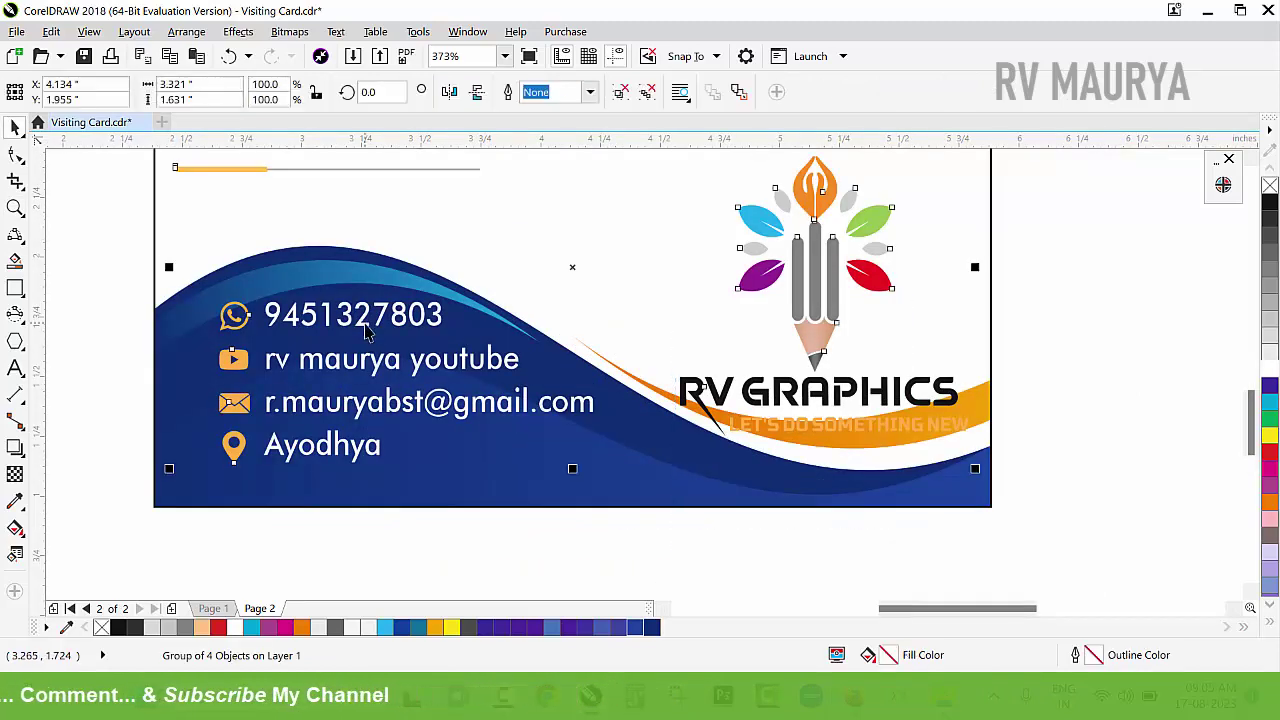
click(102, 290)
ctrl+click(329, 316)
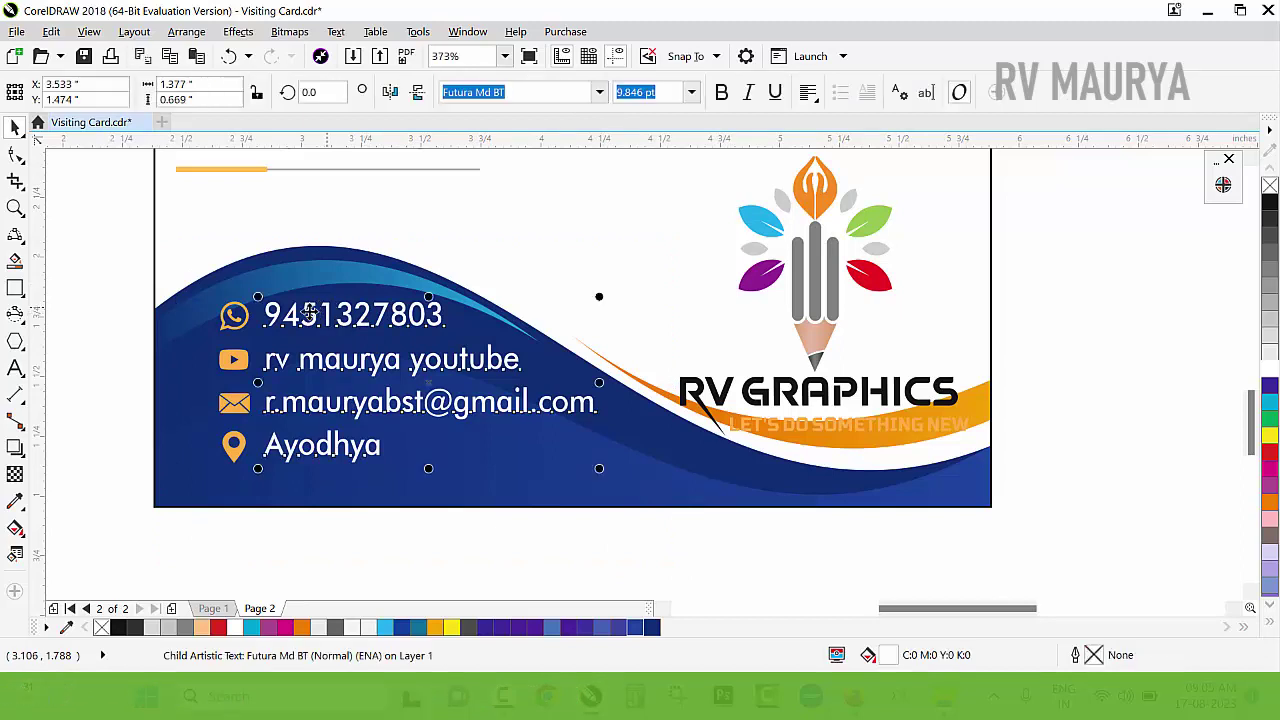
drag(120, 273, 660, 502)
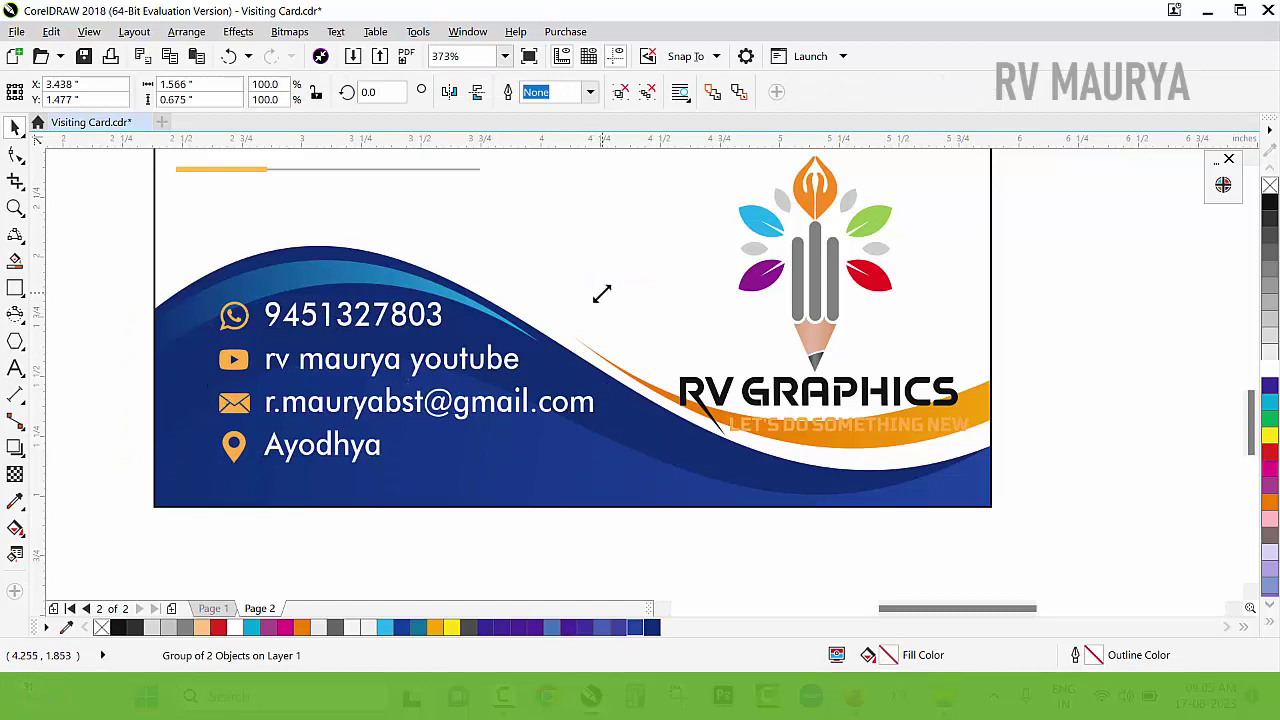
drag(600, 291, 561, 311)
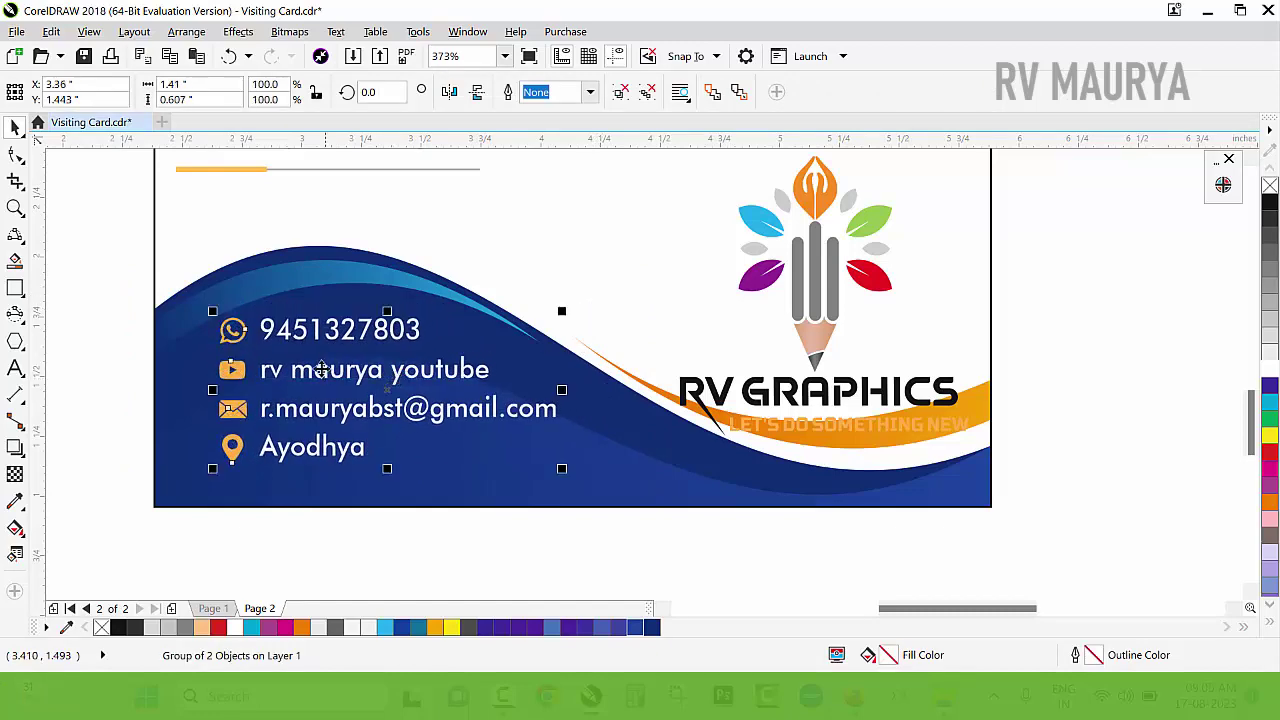
- Move the contact details block left and down on the blue wave to about X 3.28, Y 1.413 inches
scroll(431, 418, down, 2)
key(F2)
drag(218, 208, 829, 496)
drag(443, 449, 430, 446)
key(Down)
key(Down)
key(Down)
key(Left)
key(Left)
key(Left)
key(Left)
key(Left)
key(Left)
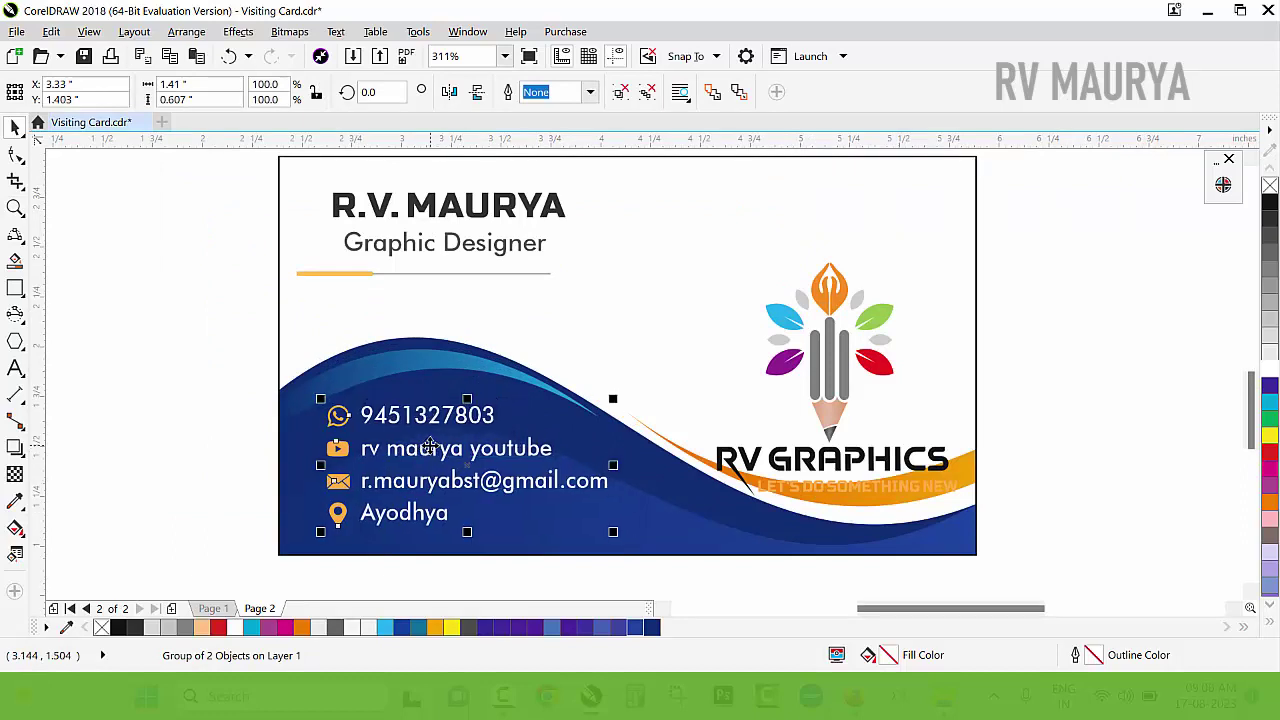
drag(430, 446, 430, 444)
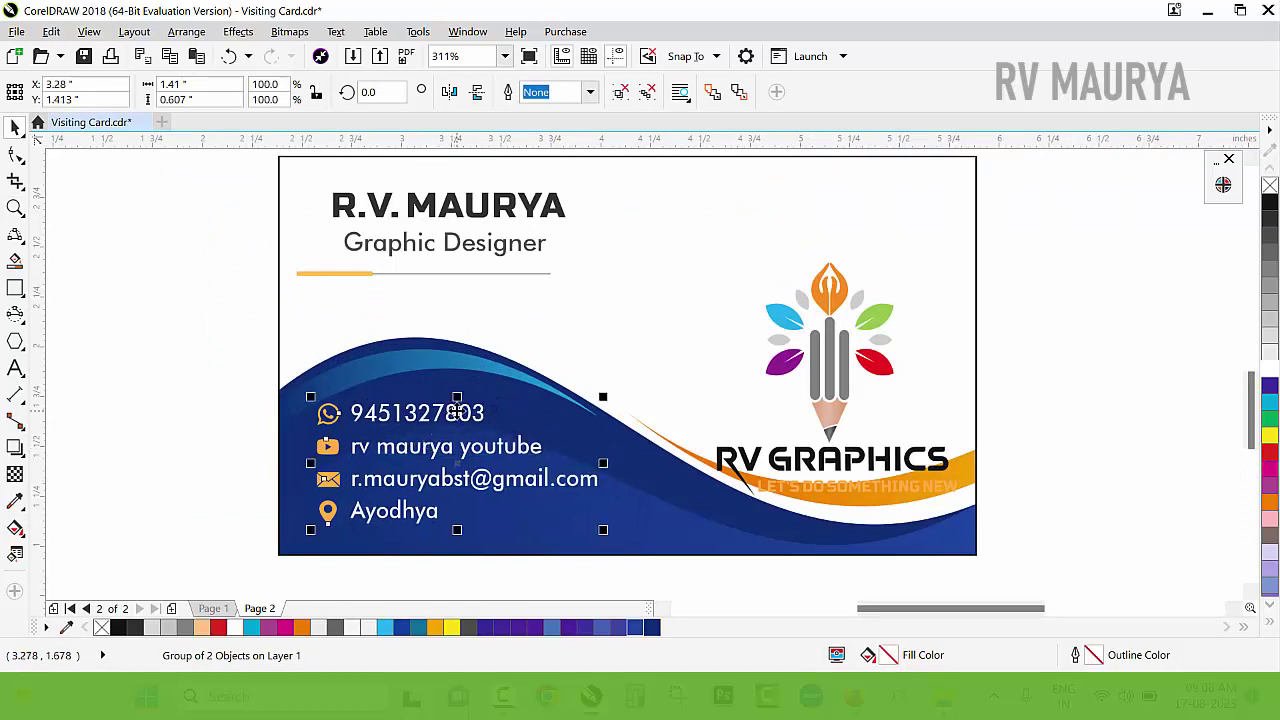
click(190, 255)
- Move the logo up clear of the orange band and shift its tagline left to end under the company name
drag(842, 370, 828, 315)
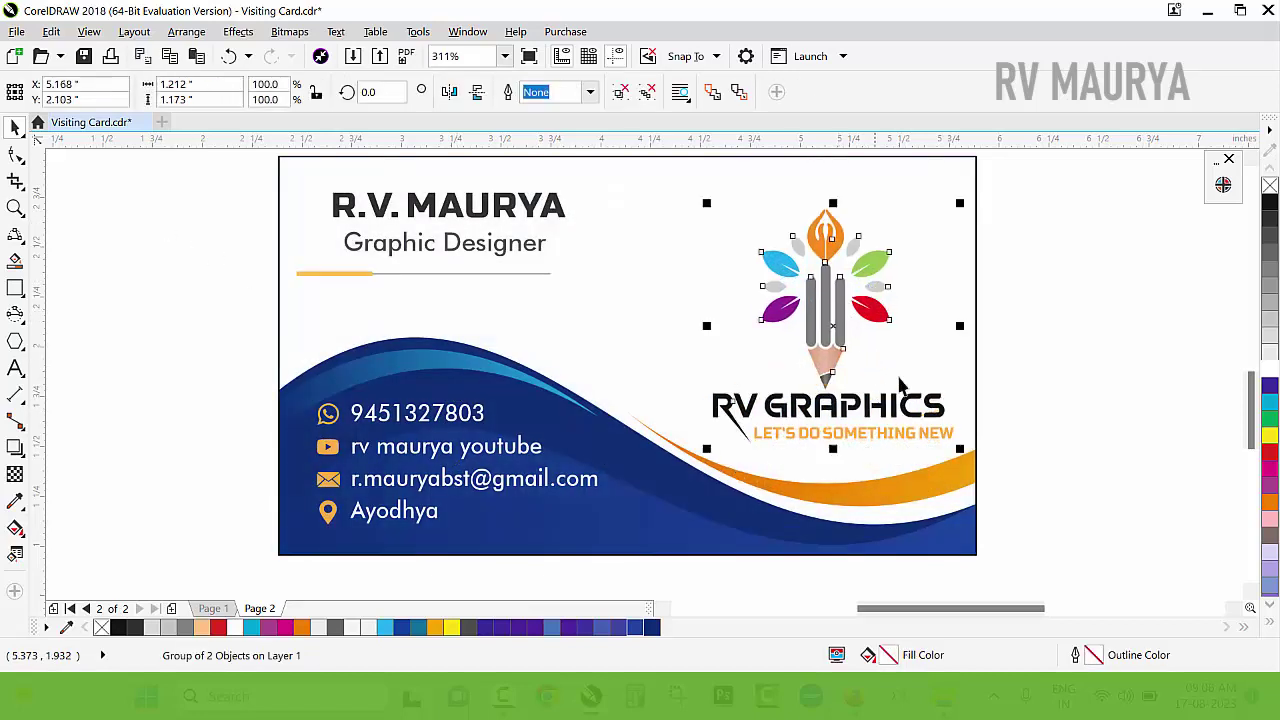
ctrl+click(931, 432)
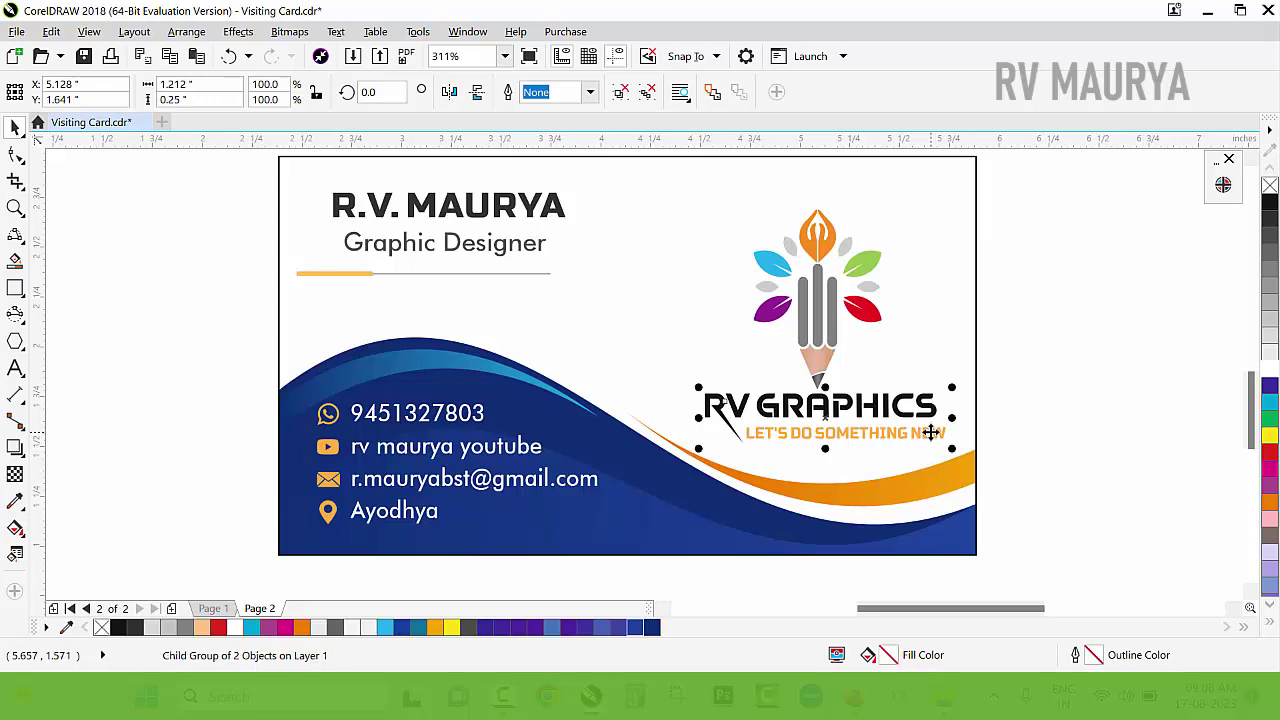
ctrl+click(931, 432)
scroll(935, 432, up, 3)
drag(945, 434, 933, 435)
click(1059, 419)
scroll(696, 416, down, 1)
- Scale the logo group down to about 1.091 by 1.1 inches and nudge it up slightly
click(705, 330)
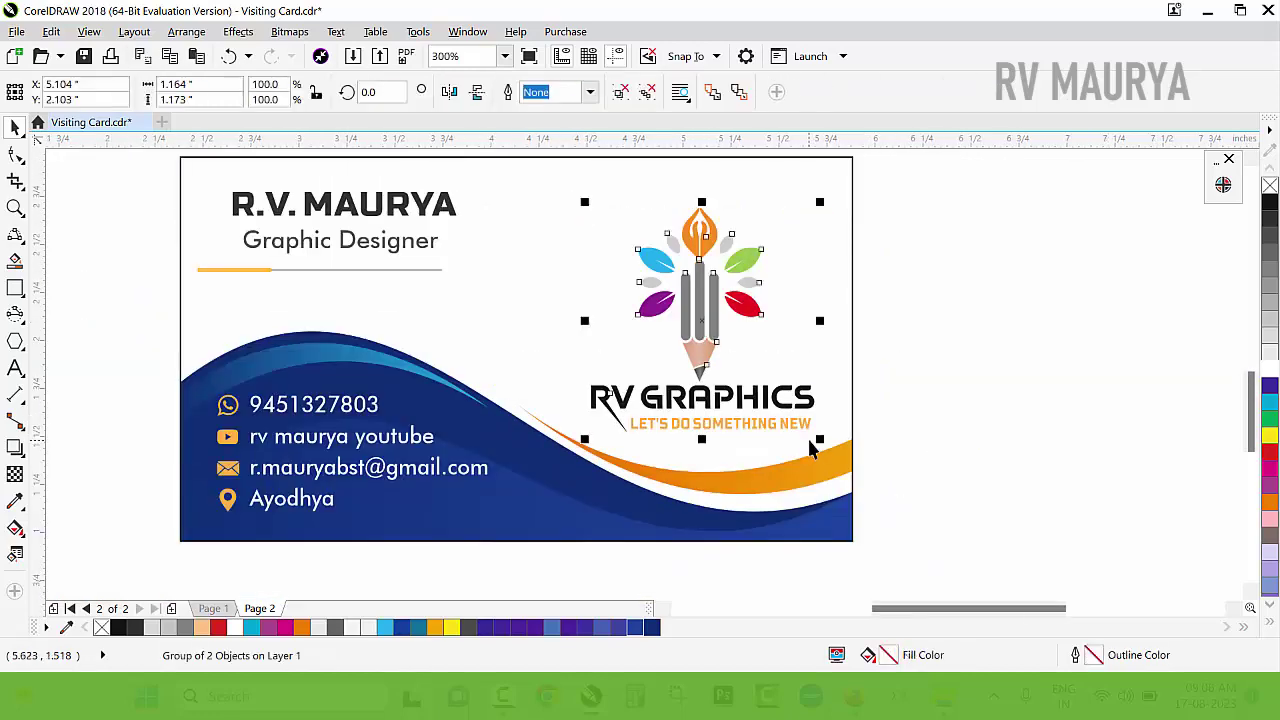
drag(820, 441, 813, 433)
key(Up)
key(Up)
key(Up)
key(Up)
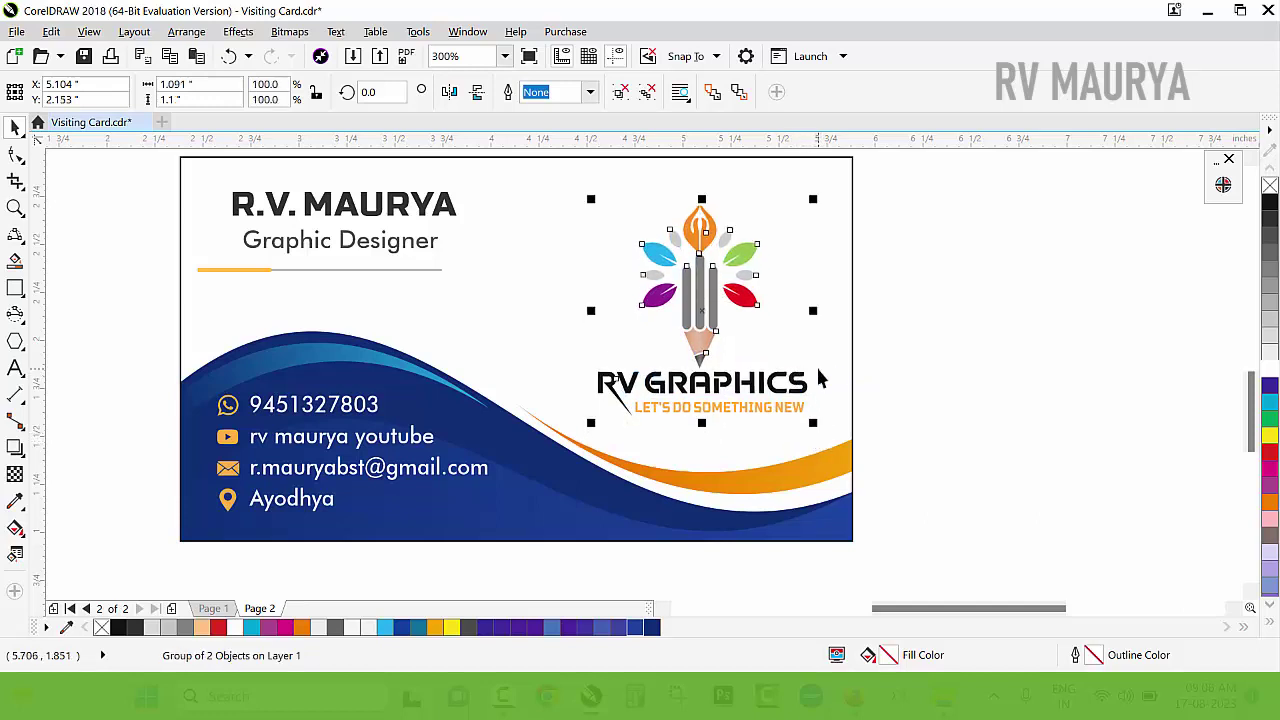
key(Down)
click(975, 362)
- Delete the orange and grey divider line below the job title
scroll(456, 258, down, 1)
key(z)
drag(250, 187, 686, 383)
key(space)
click(388, 341)
key(Delete)
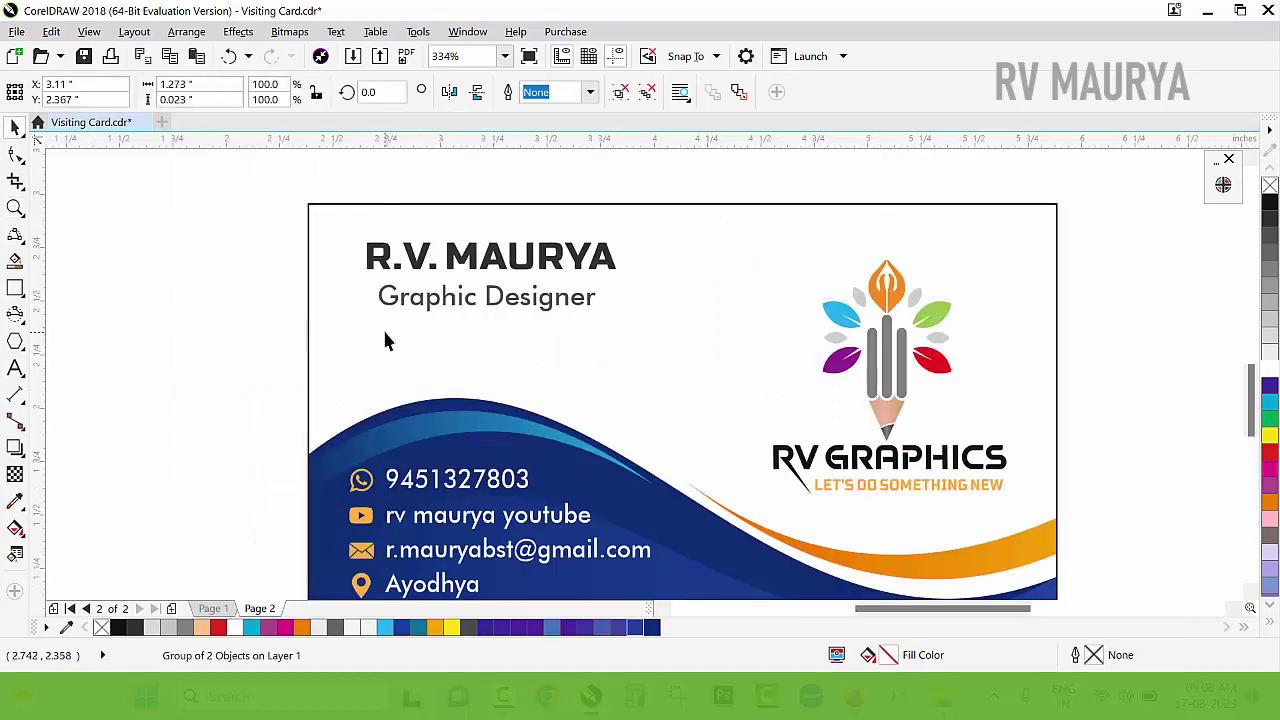
- Move the name and job title group left and align its left edge with the contact details block
click(500, 262)
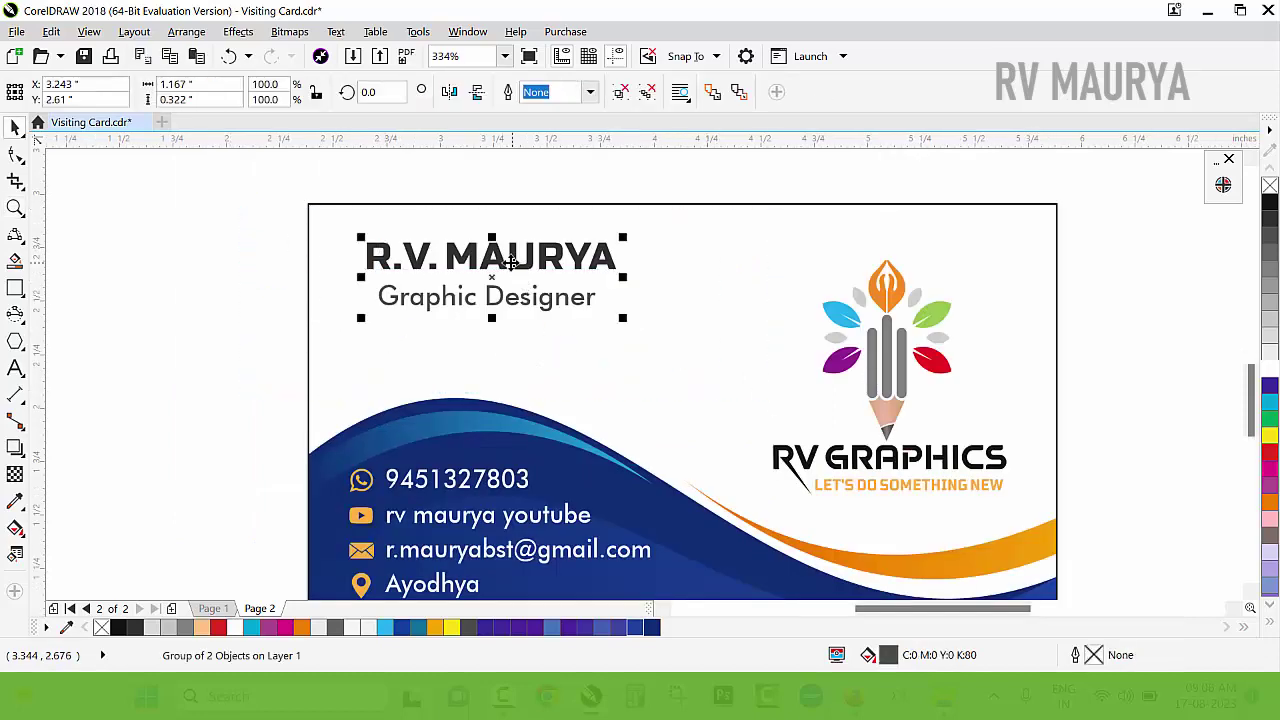
drag(507, 268, 490, 266)
shift+click(361, 480)
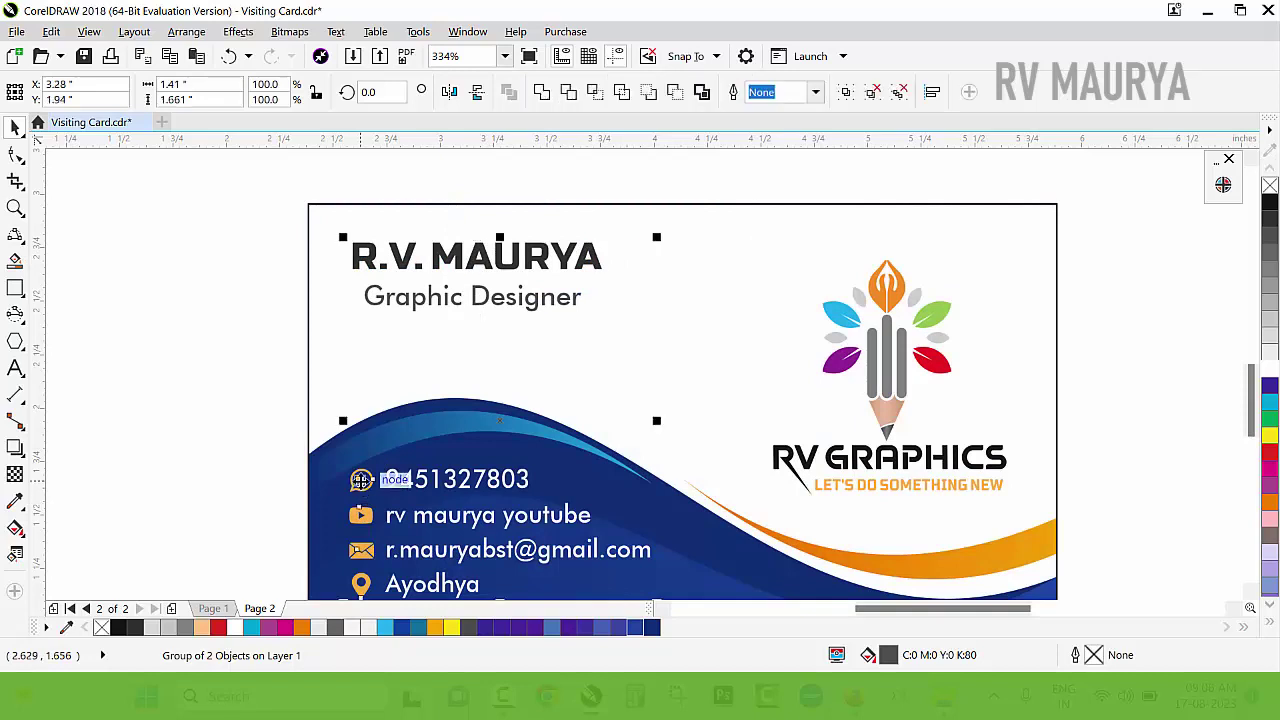
key(l)
click(263, 389)
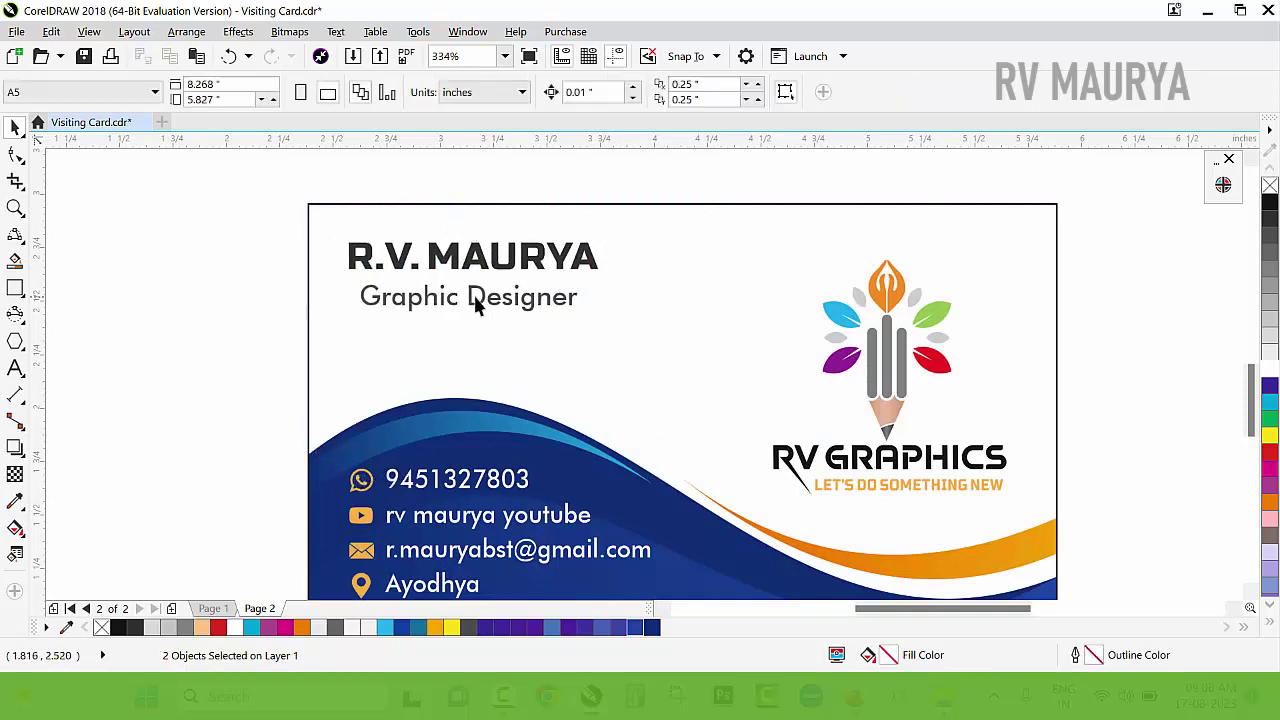
- Ungroup the name and job title and align their left edges
double_click(474, 256)
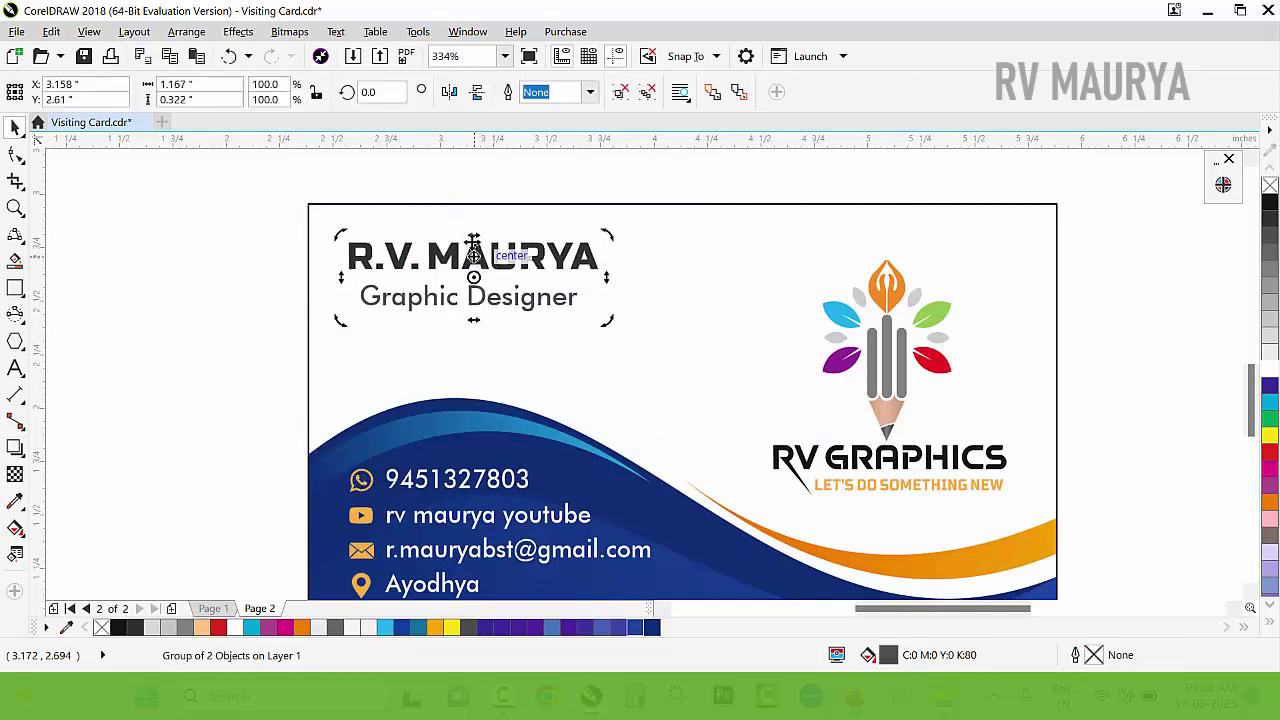
click(643, 92)
key(l)
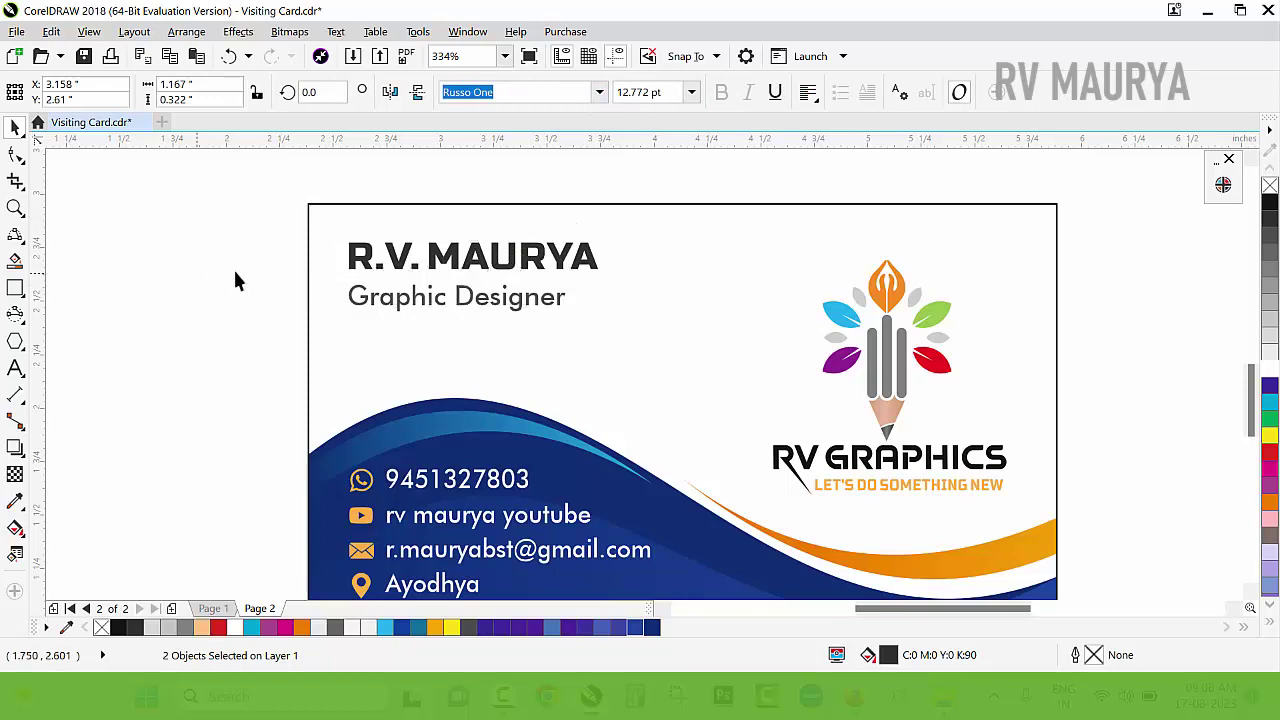
- Move the job title up closer to the name and recolour the name orange
drag(235, 280, 590, 342)
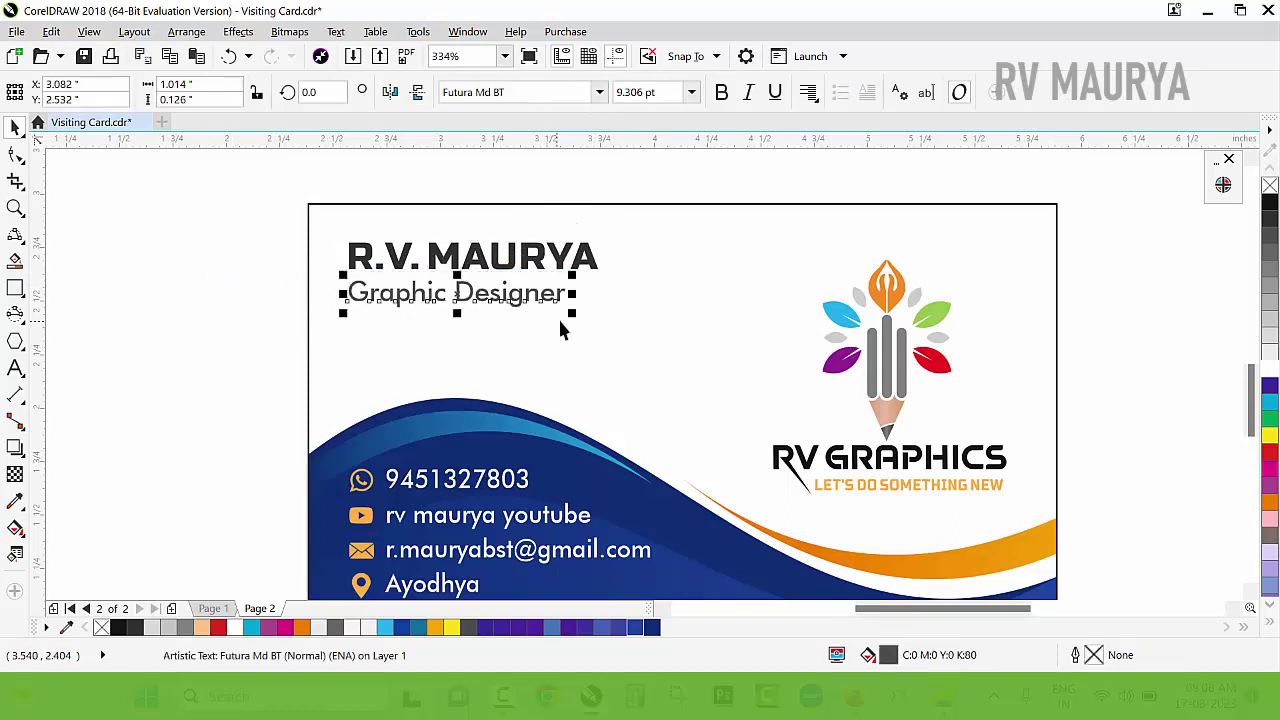
click(430, 258)
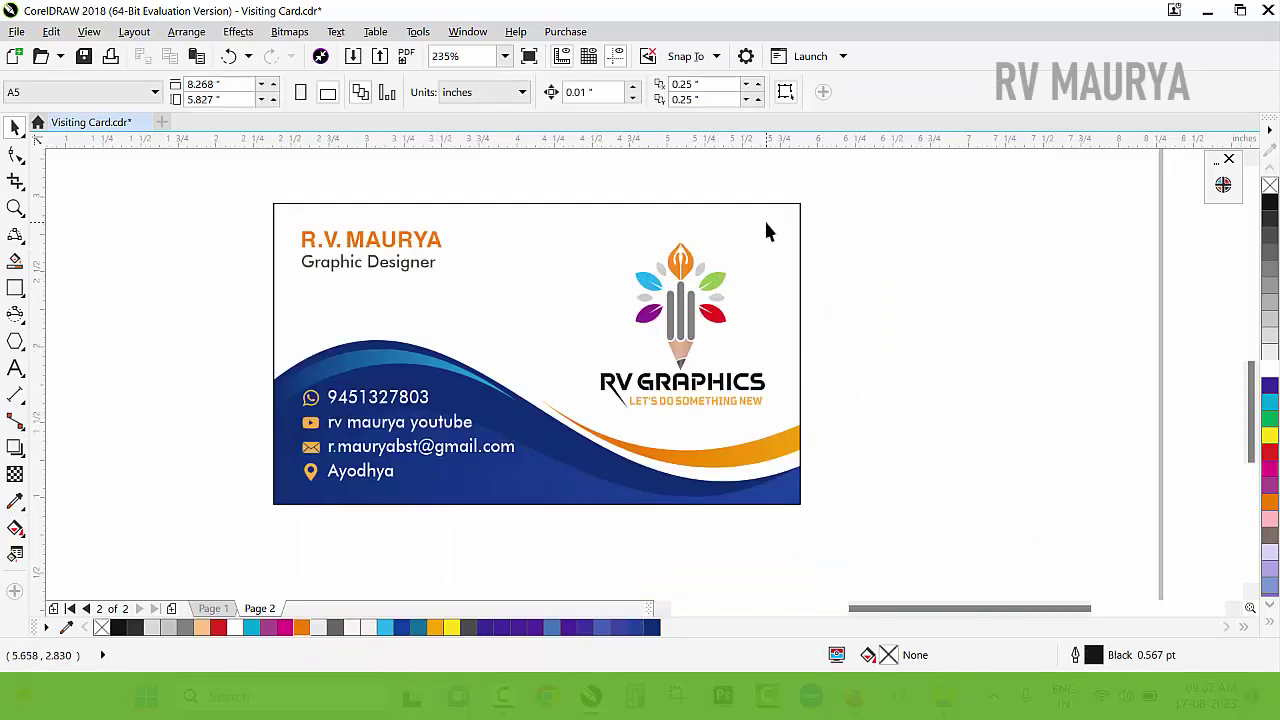
- Create an enlarged copy of the logo's green leaf, about 1.9 inches wide, centred over the original leaf
click(719, 290)
ctrl+click(719, 290)
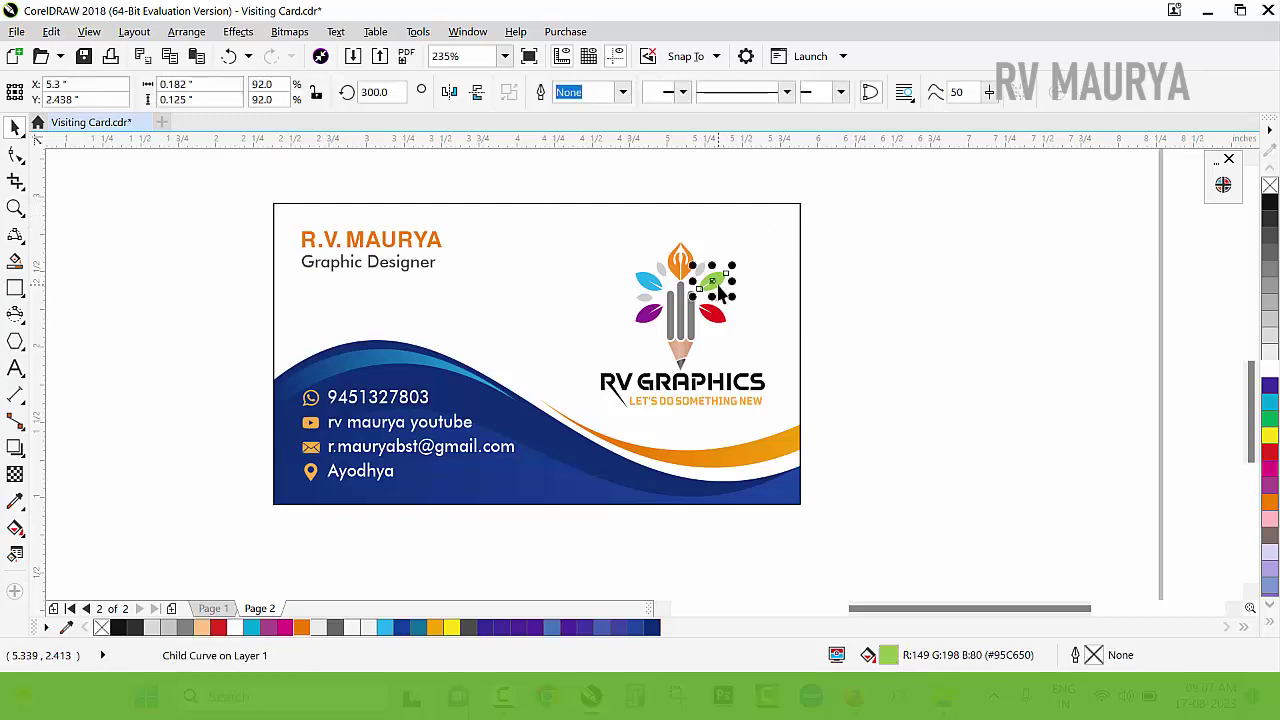
drag(734, 265, 954, 200)
key(ctrl+z)
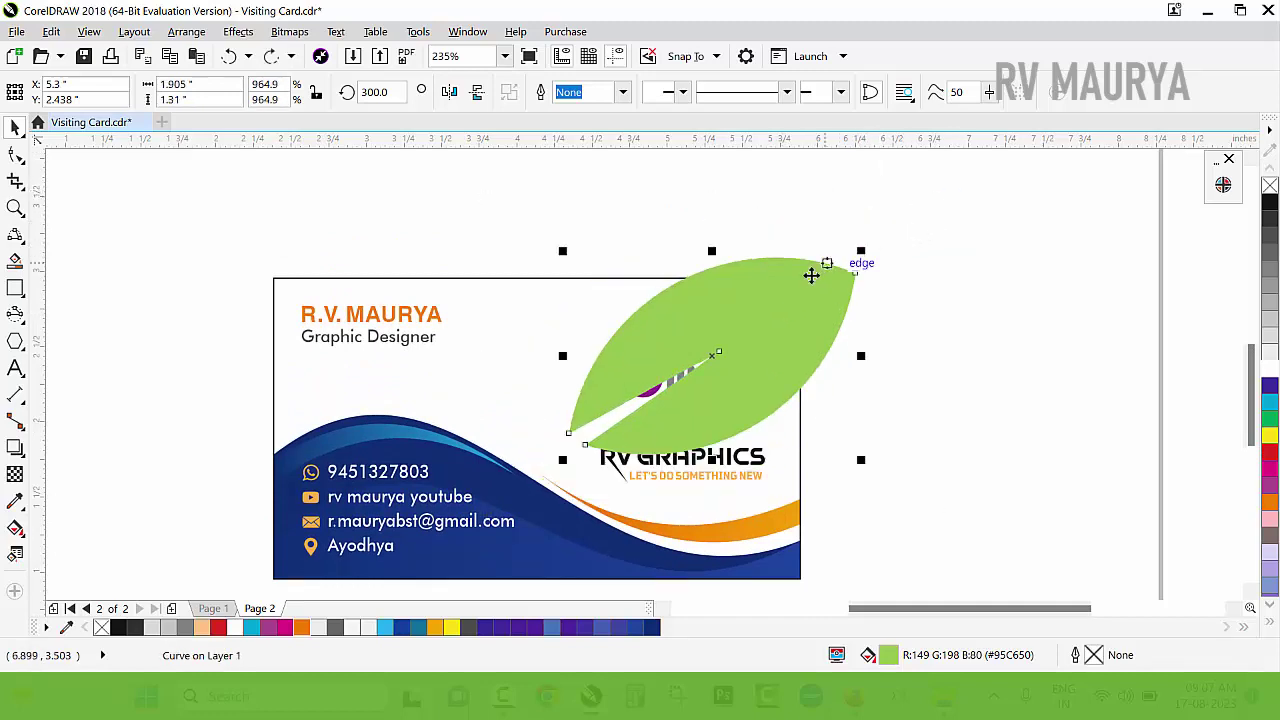
- Duplicate the large green leaf, shrink the copy to about 1.29 inches wide, and overlap it with the large leaf's lower right
drag(811, 297, 684, 259)
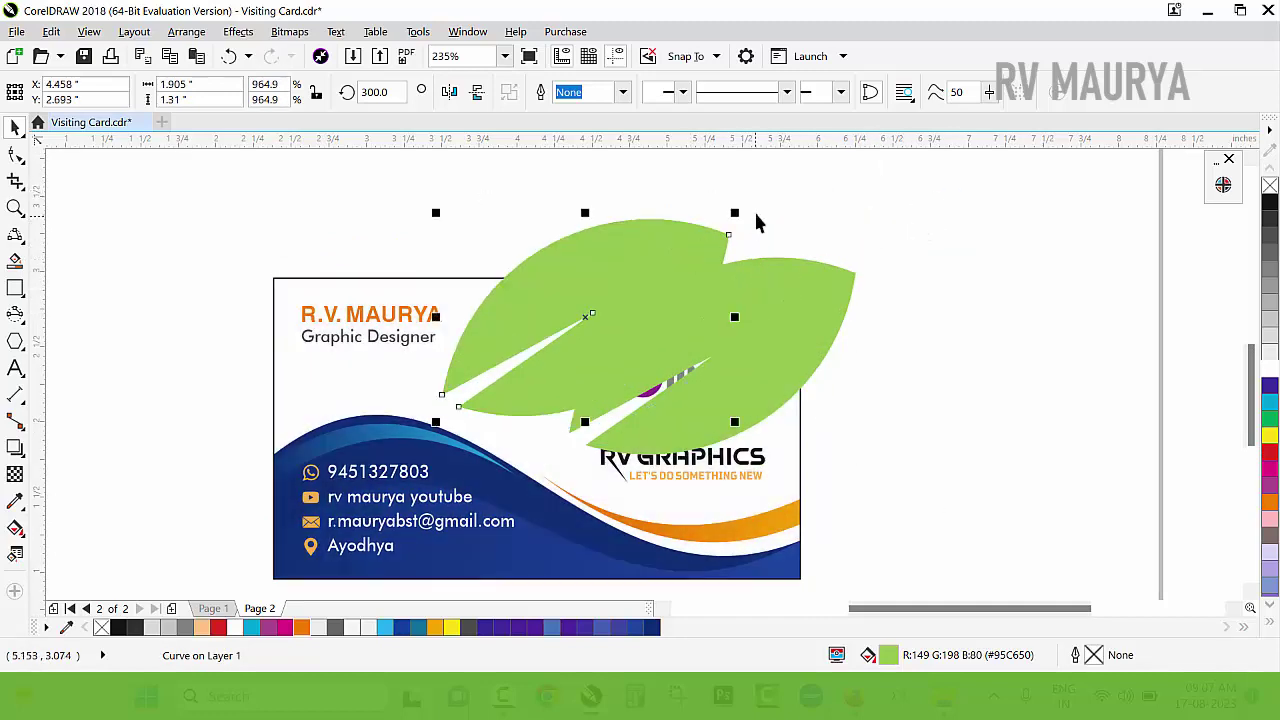
shift+drag(735, 213, 685, 246)
drag(637, 302, 836, 385)
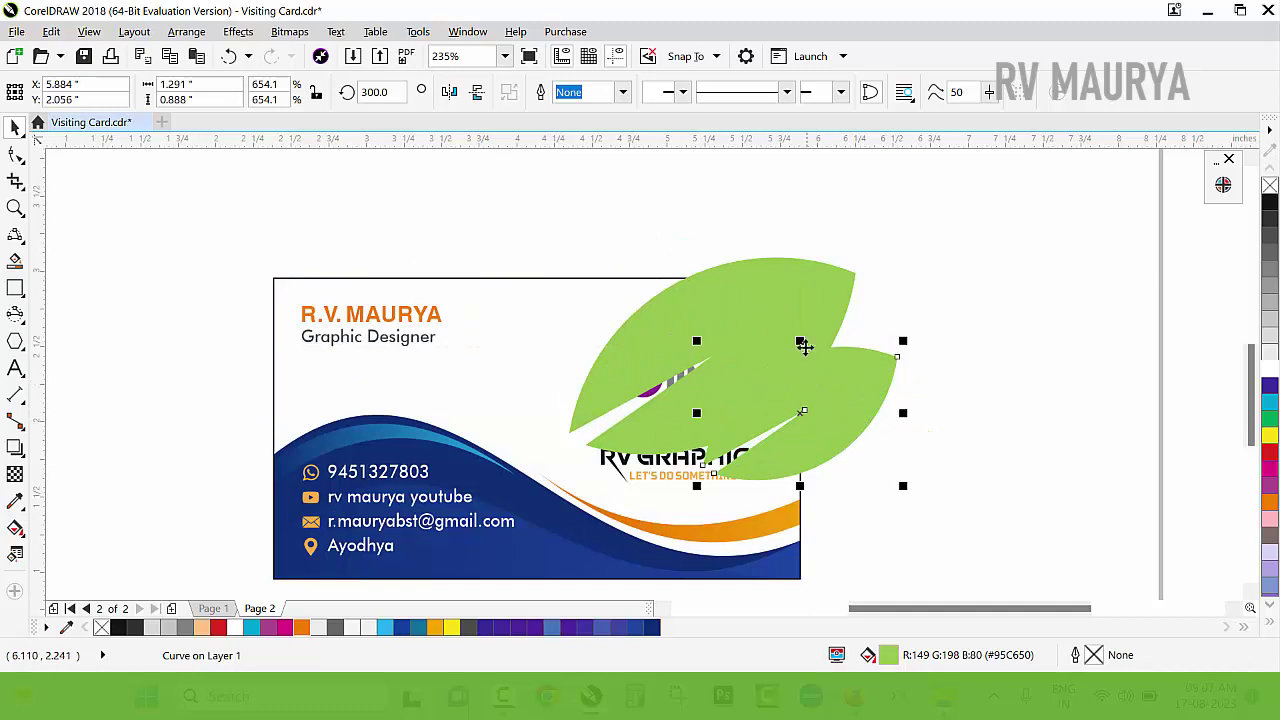
- Apply one linear transparency across both green leaves, fading them out toward the lower left
shift+click(815, 310)
click(15, 474)
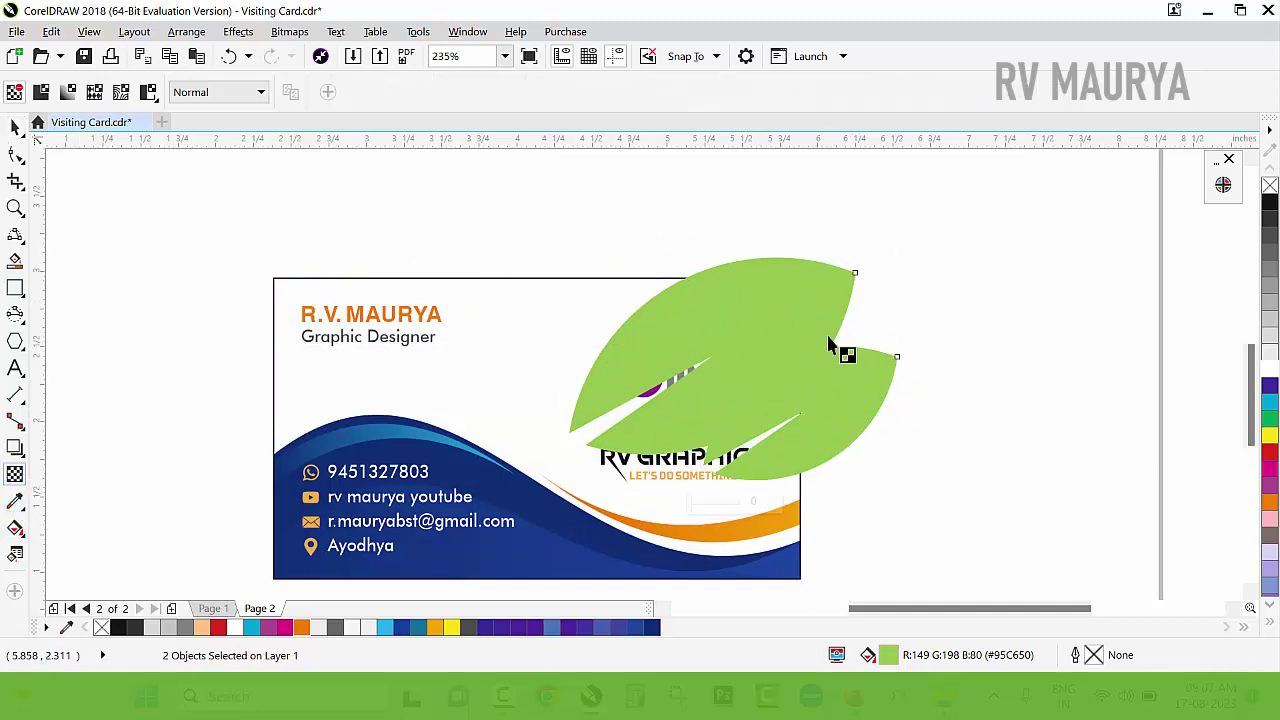
drag(846, 351, 613, 480)
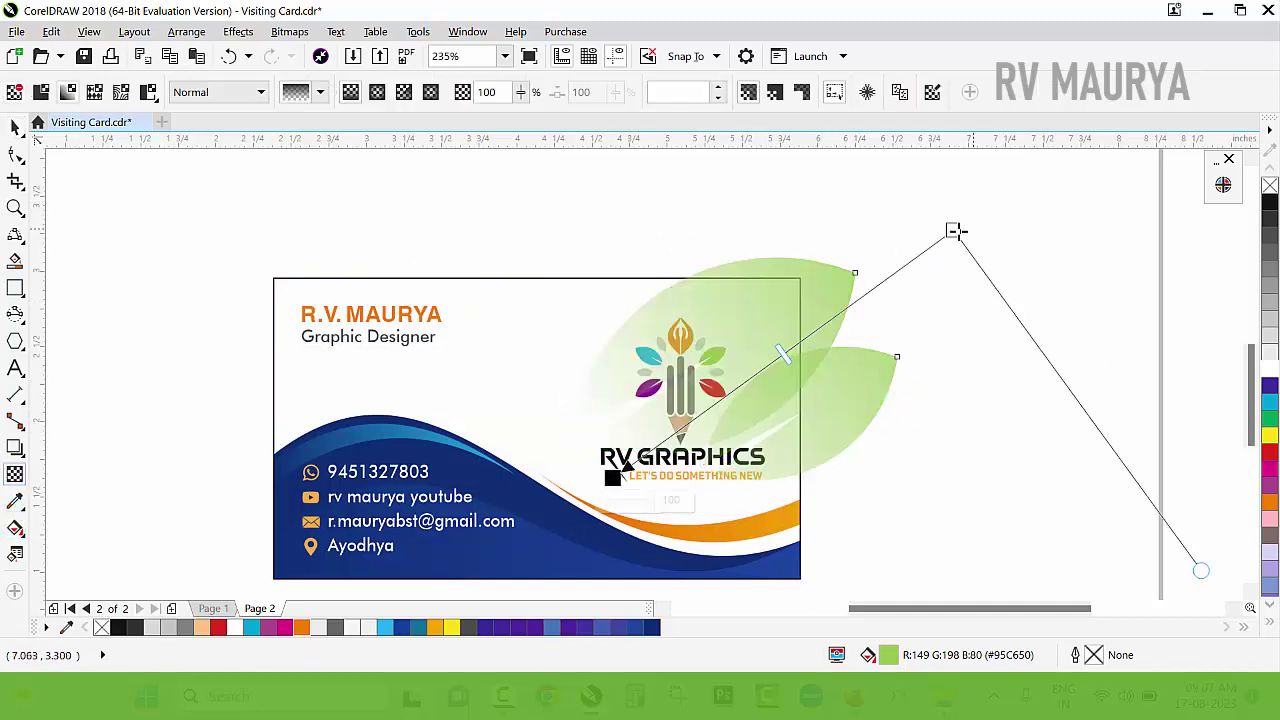
drag(955, 231, 1140, 105)
key(space)
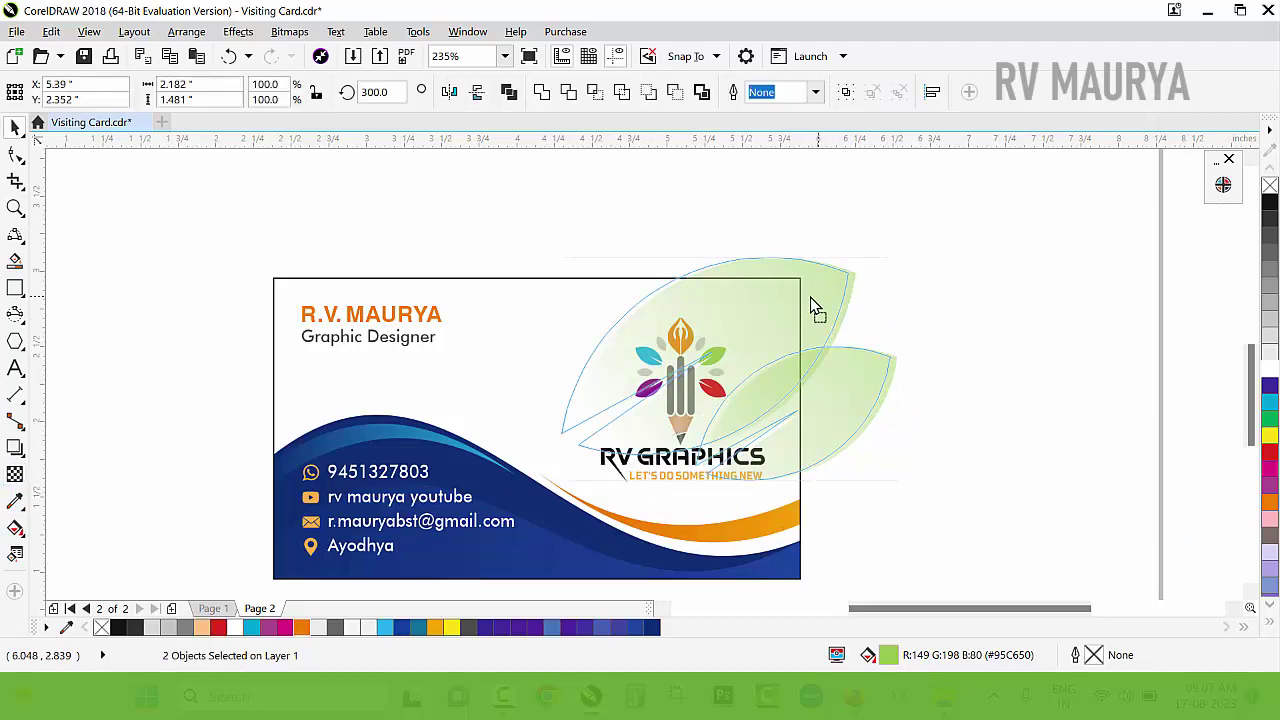
- Move the two faded leaves across the card around the logo and delete the surplus leaf artwork
drag(810, 297, 703, 251)
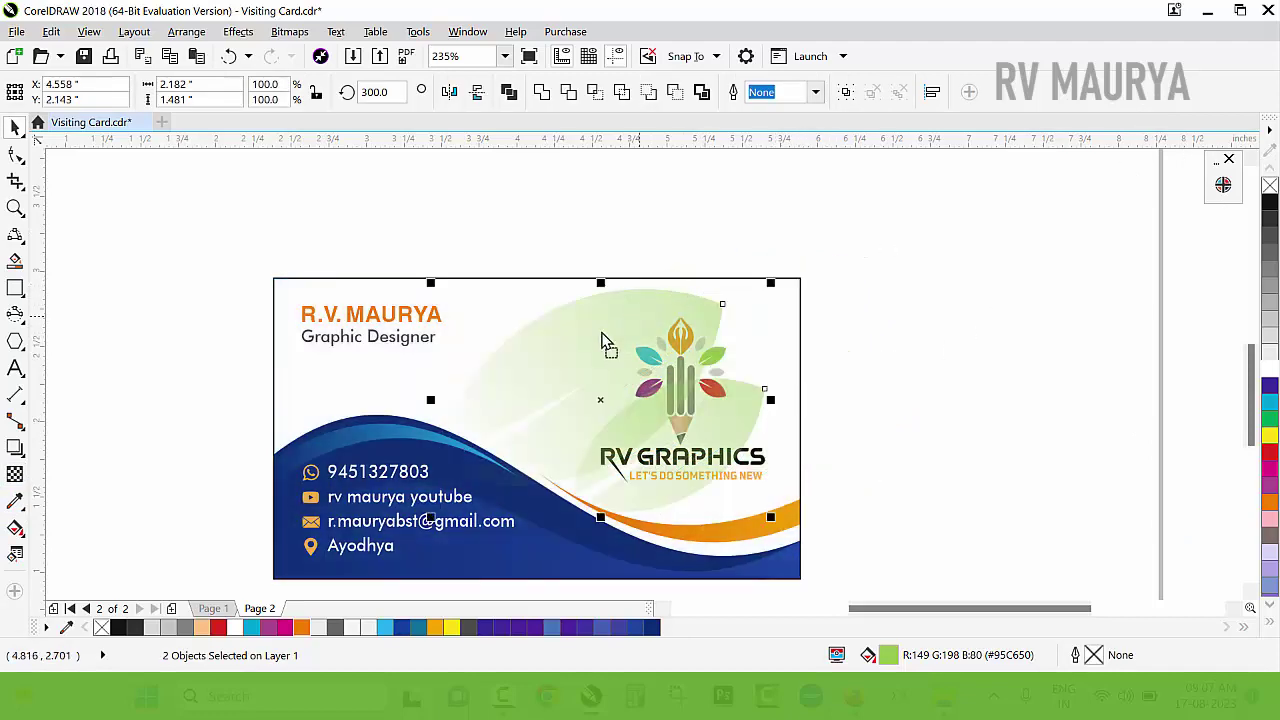
mouse_move(601, 340)
mouse_down()
mouse_move(560, 346)
mouse_move(601, 318)
mouse_up()
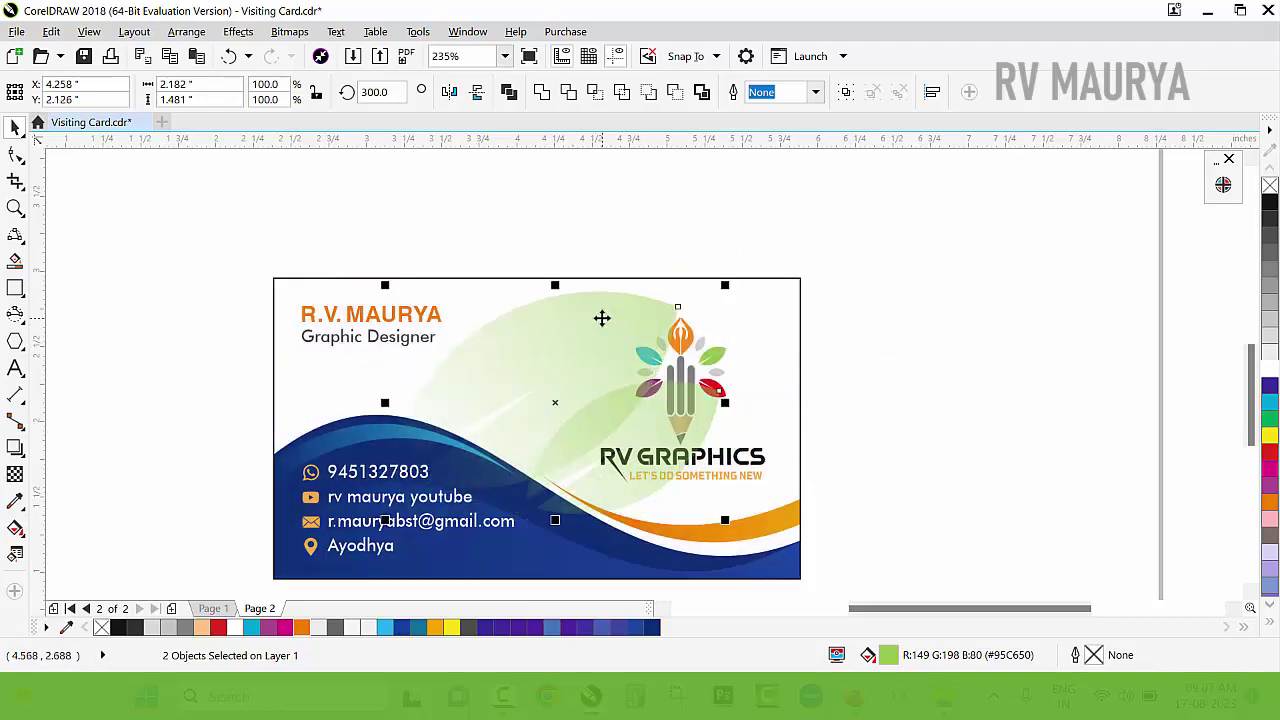
drag(534, 349, 792, 281)
click(859, 338)
click(809, 319)
key(Delete)
- Group the whole card artwork and place a duplicate of it directly below the original
drag(362, 204, 1072, 541)
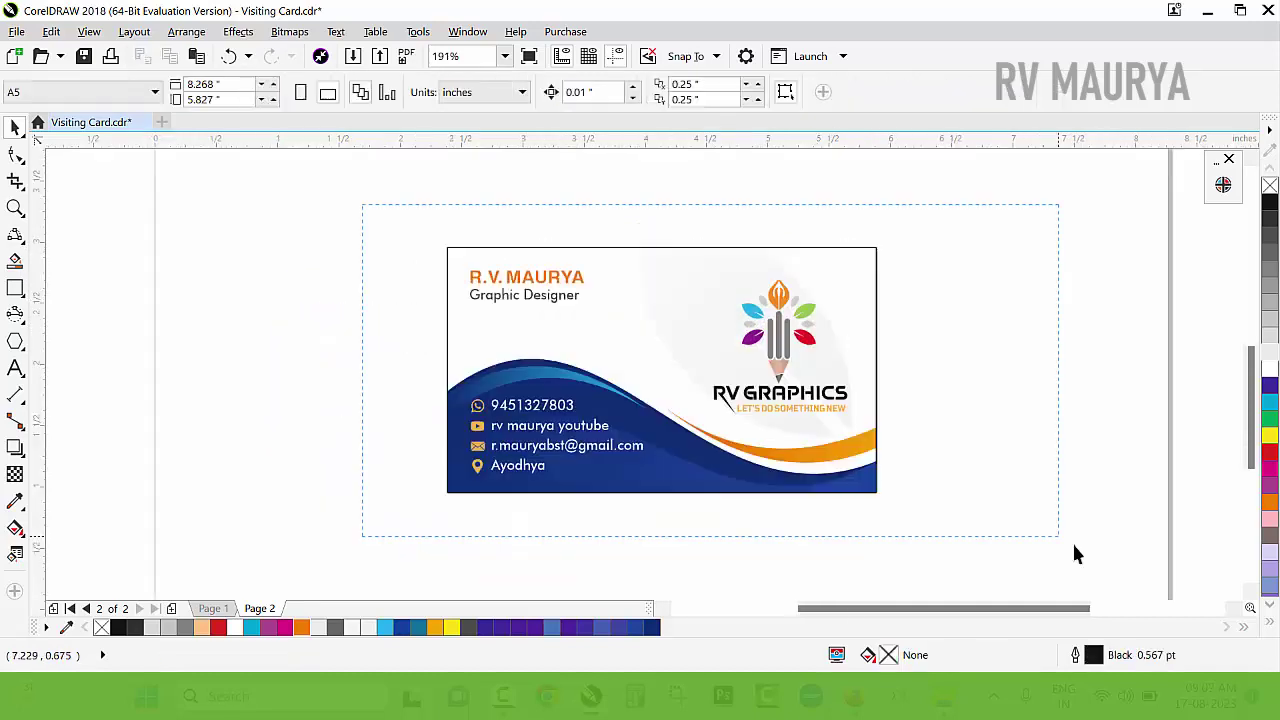
key(ctrl+g)
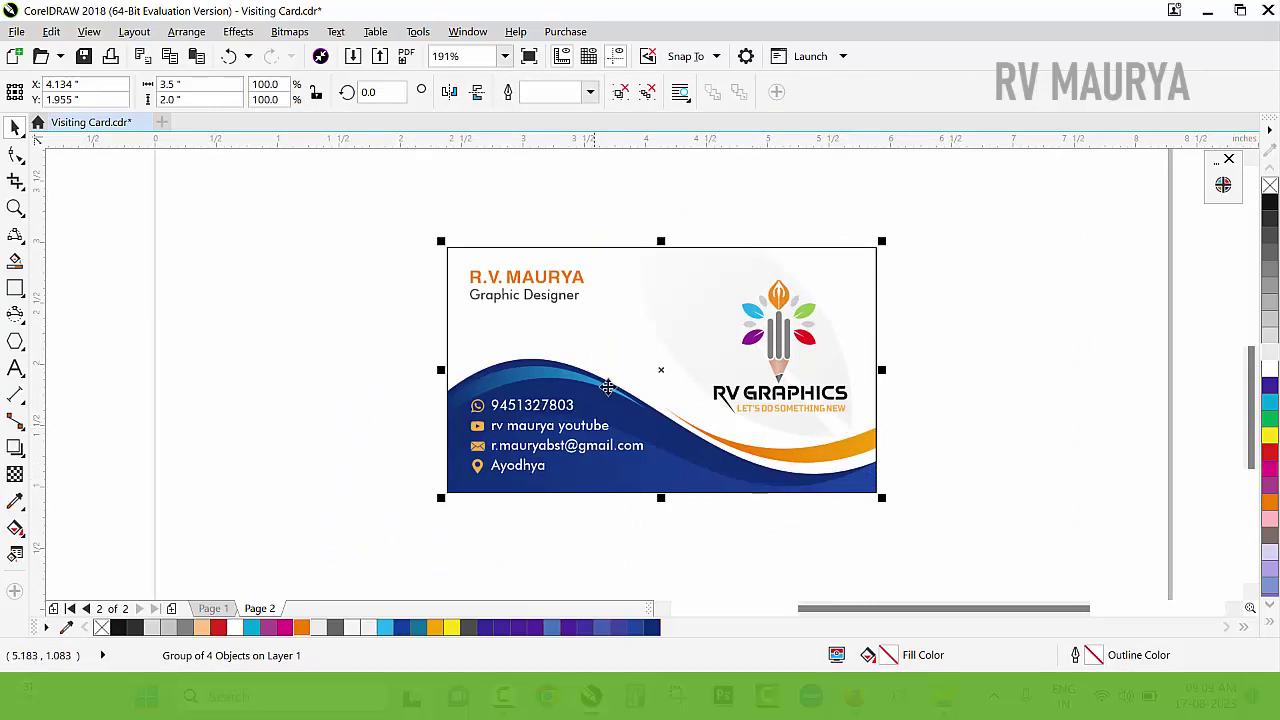
scroll(607, 384, down, 2)
drag(668, 362, 676, 214)
drag(678, 197, 678, 343)
right_click(678, 343)
- Ungroup the duplicated card
key(z)
drag(422, 232, 900, 458)
drag(304, 269, 1043, 585)
key(space)
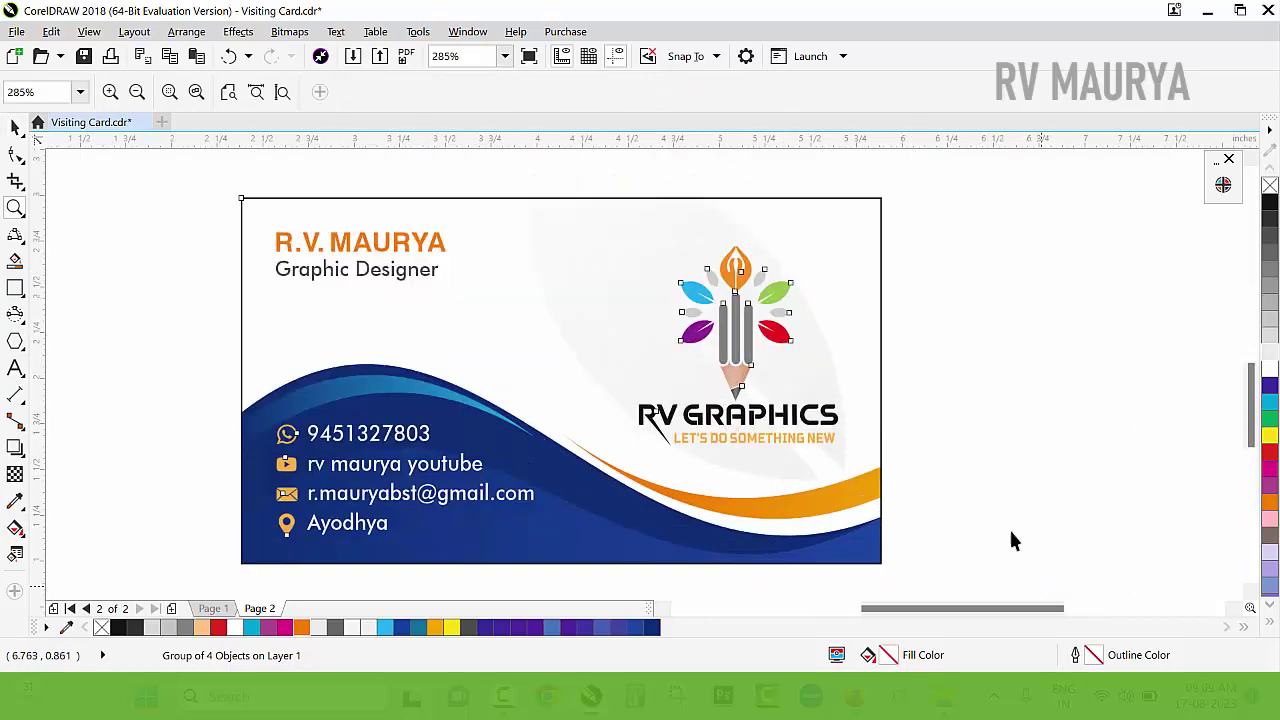
click(1009, 527)
click(771, 352)
click(621, 93)
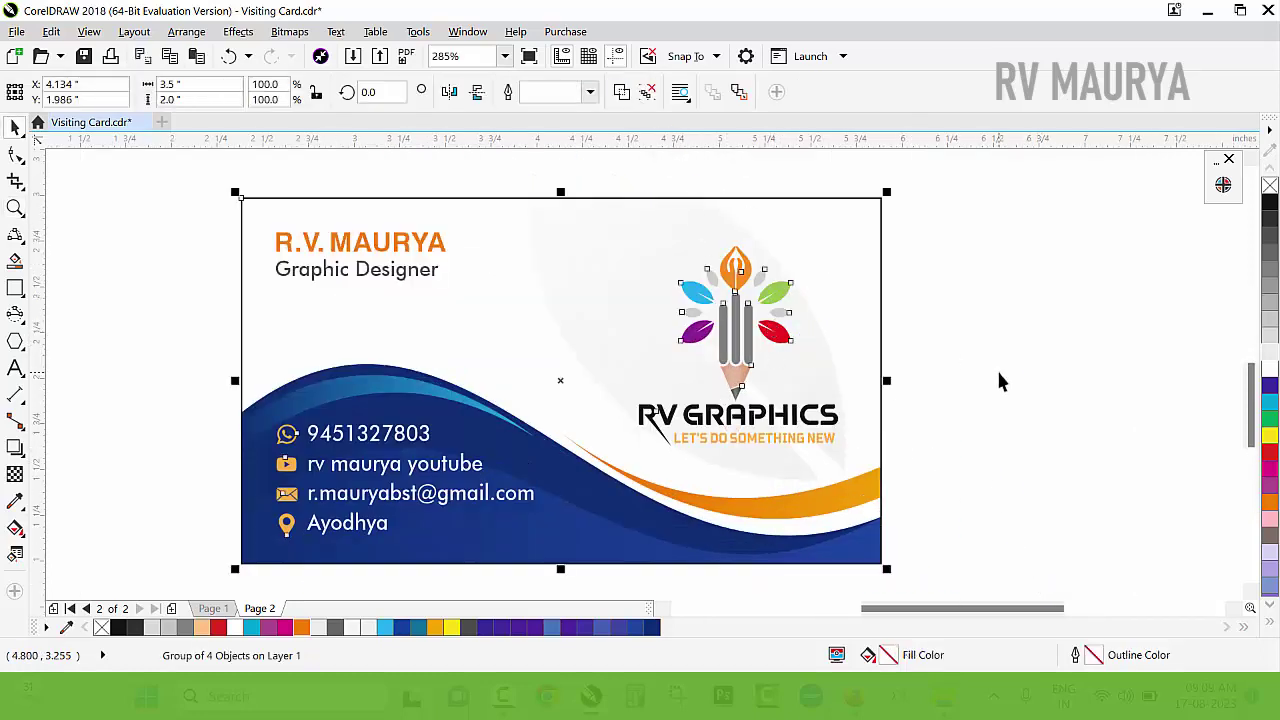
- Open the PowerClip contents of the duplicated card's background rectangle for editing
click(997, 372)
click(599, 520)
click(593, 488)
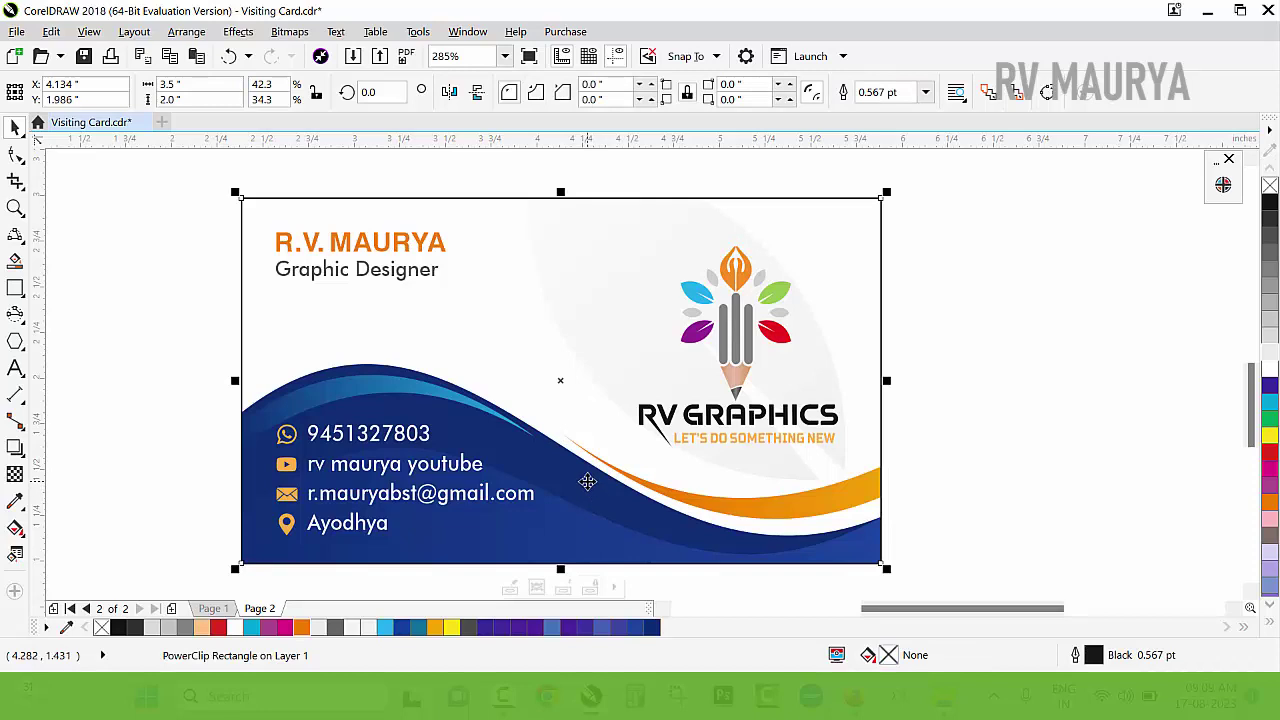
click(1030, 440)
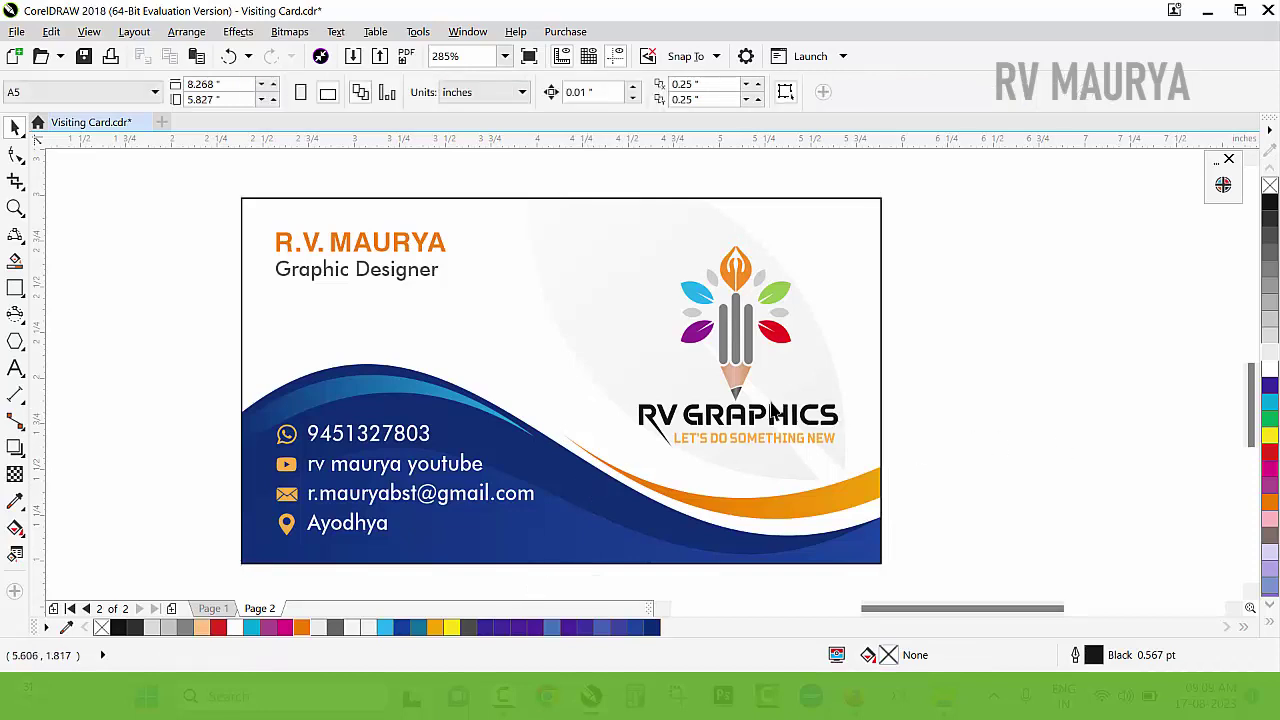
double_click(526, 273)
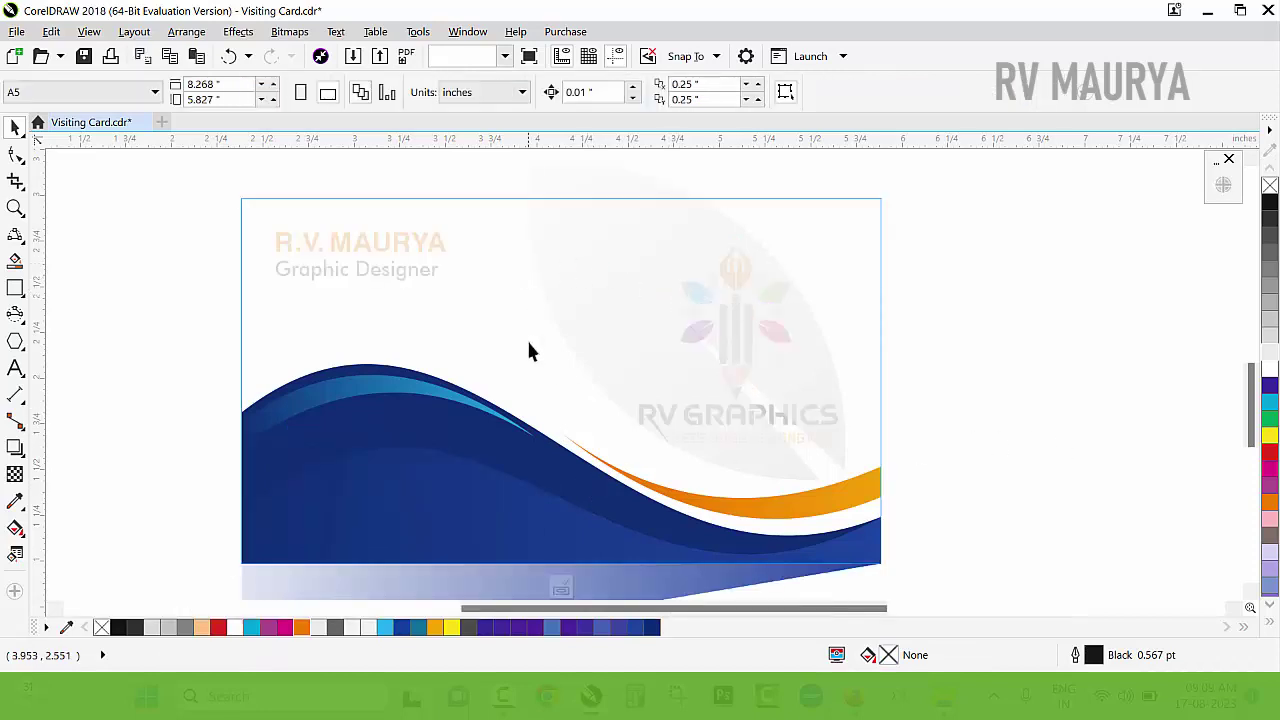
- Recolour the large dark blue wave green with the CMYK fill C79 M5 Y100 K25
click(688, 510)
click(688, 510)
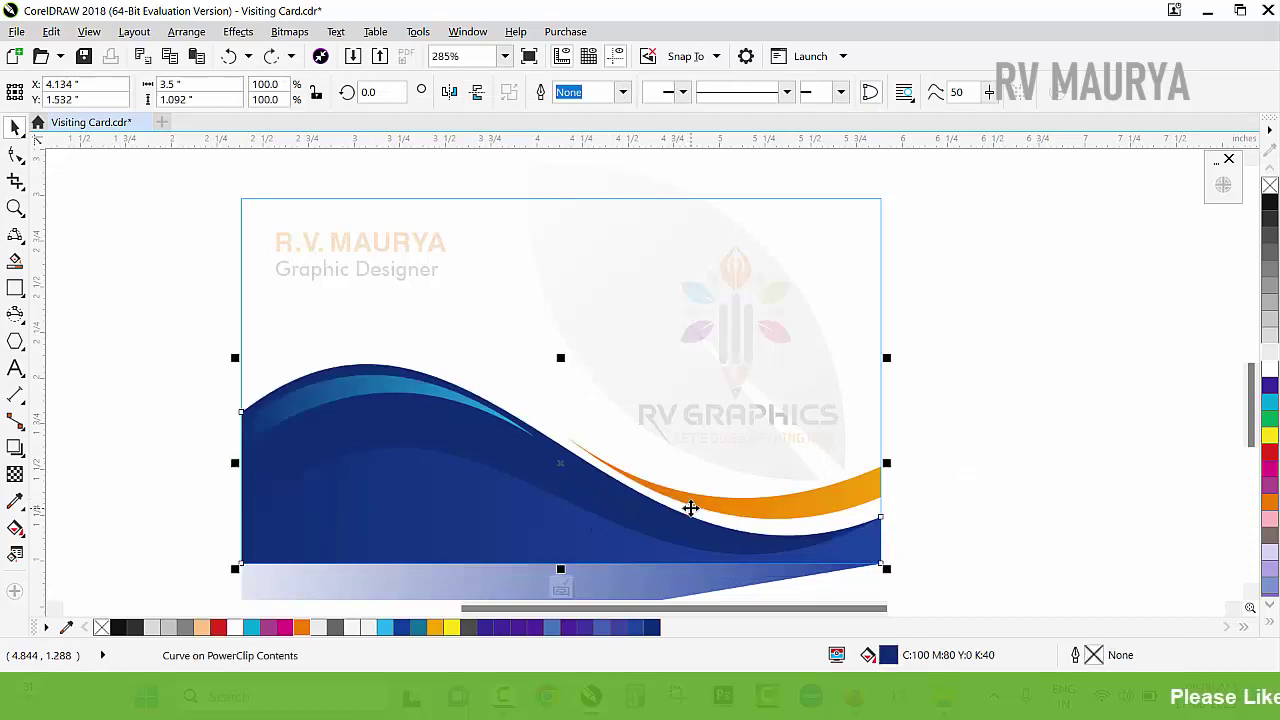
drag(625, 502, 710, 468)
key(ctrl+z)
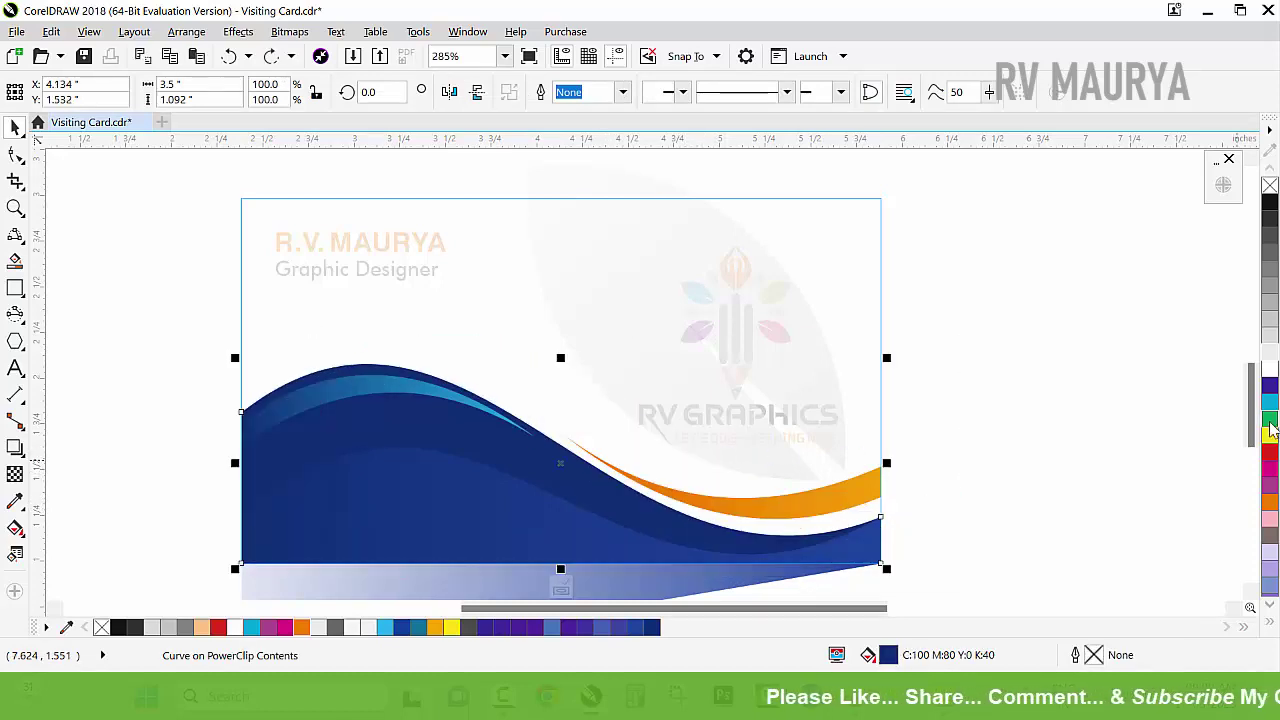
click(1270, 418)
key(g)
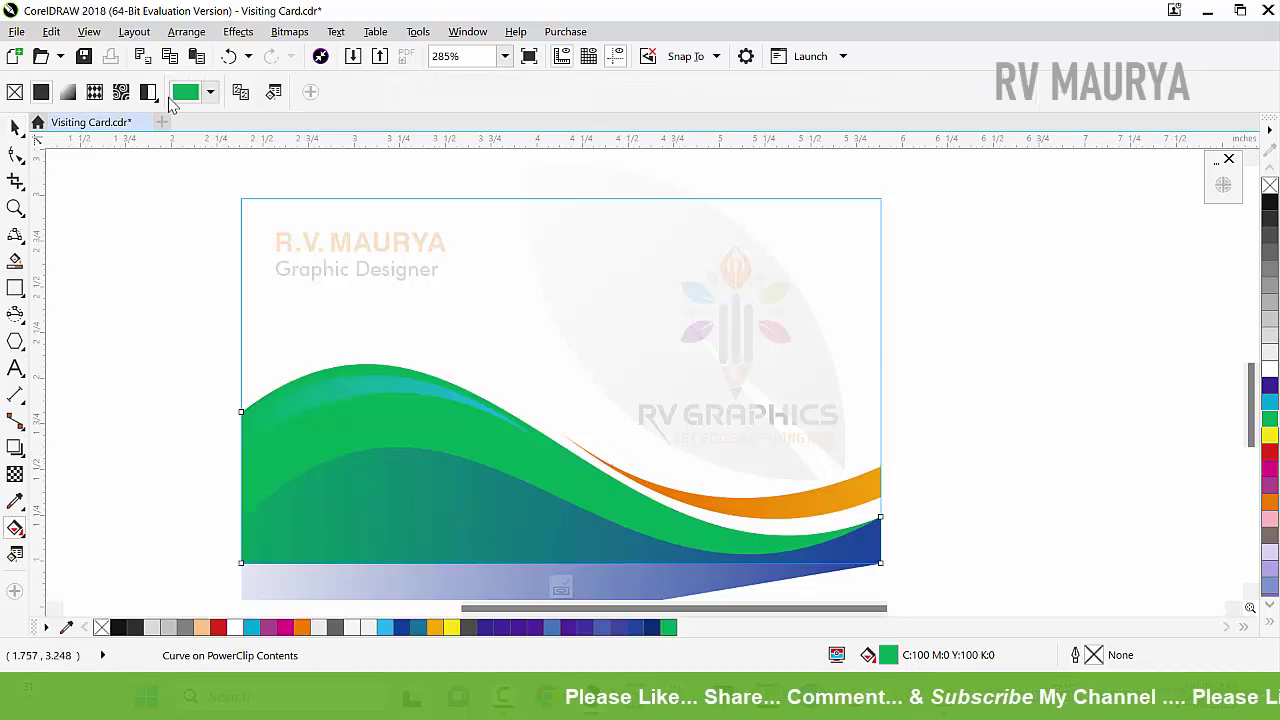
click(207, 92)
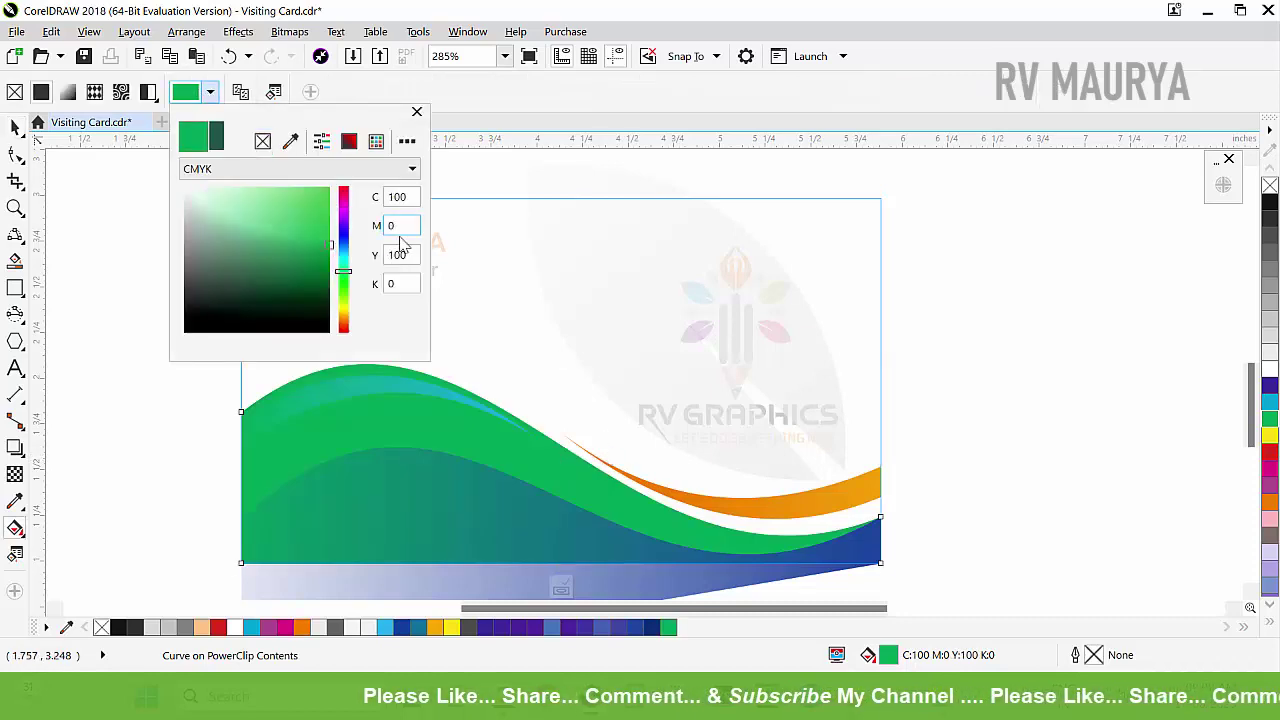
click(344, 278)
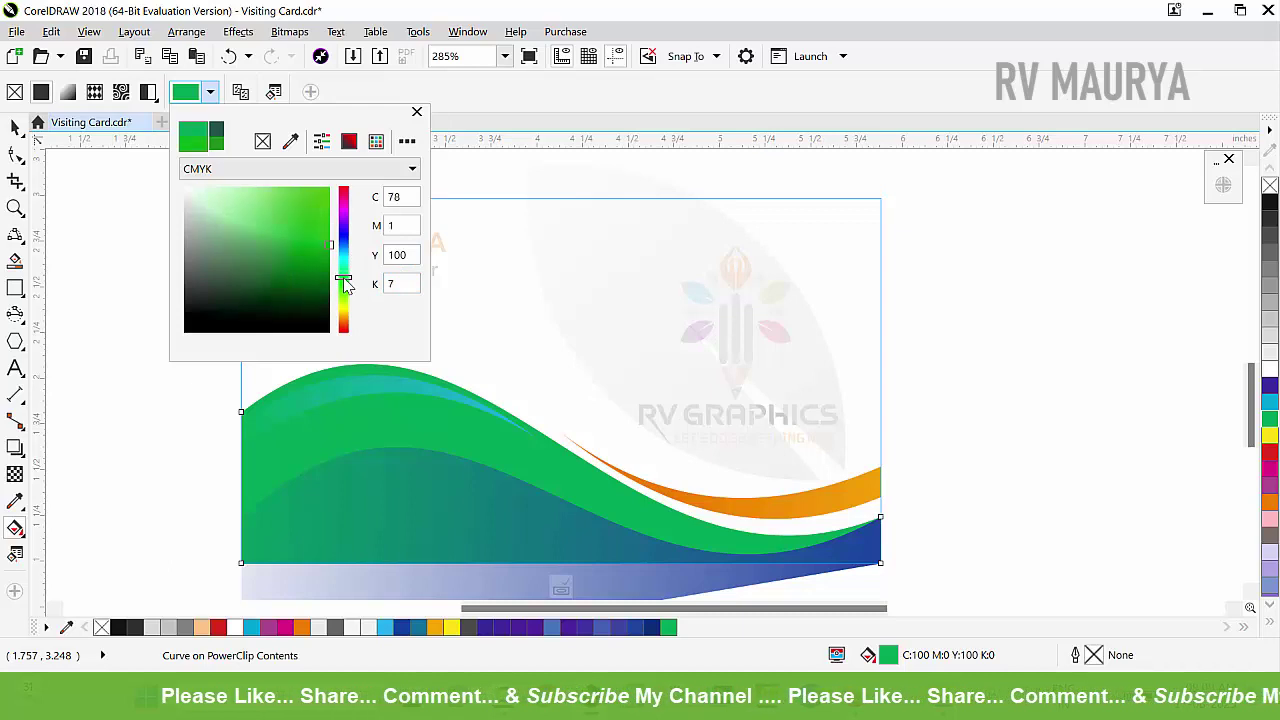
click(329, 275)
drag(310, 256, 322, 259)
click(15, 128)
click(1094, 484)
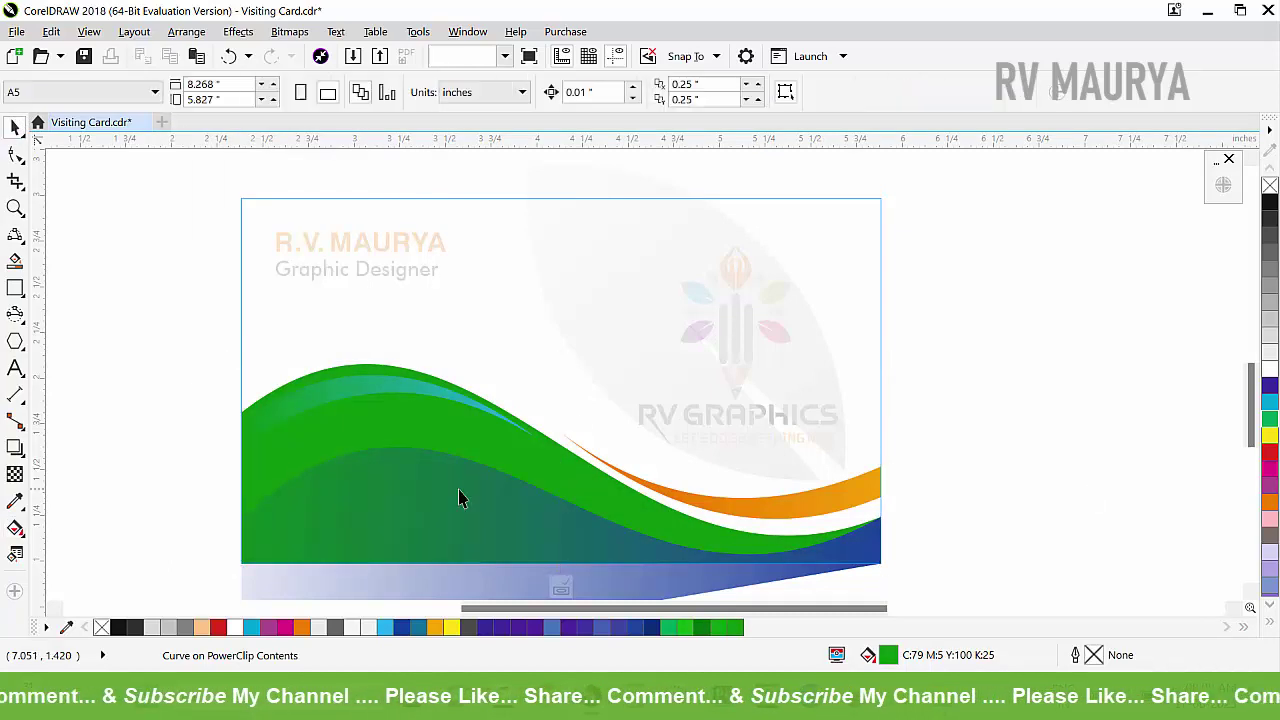
- Recolour the lower translucent blue wave dark green
click(484, 508)
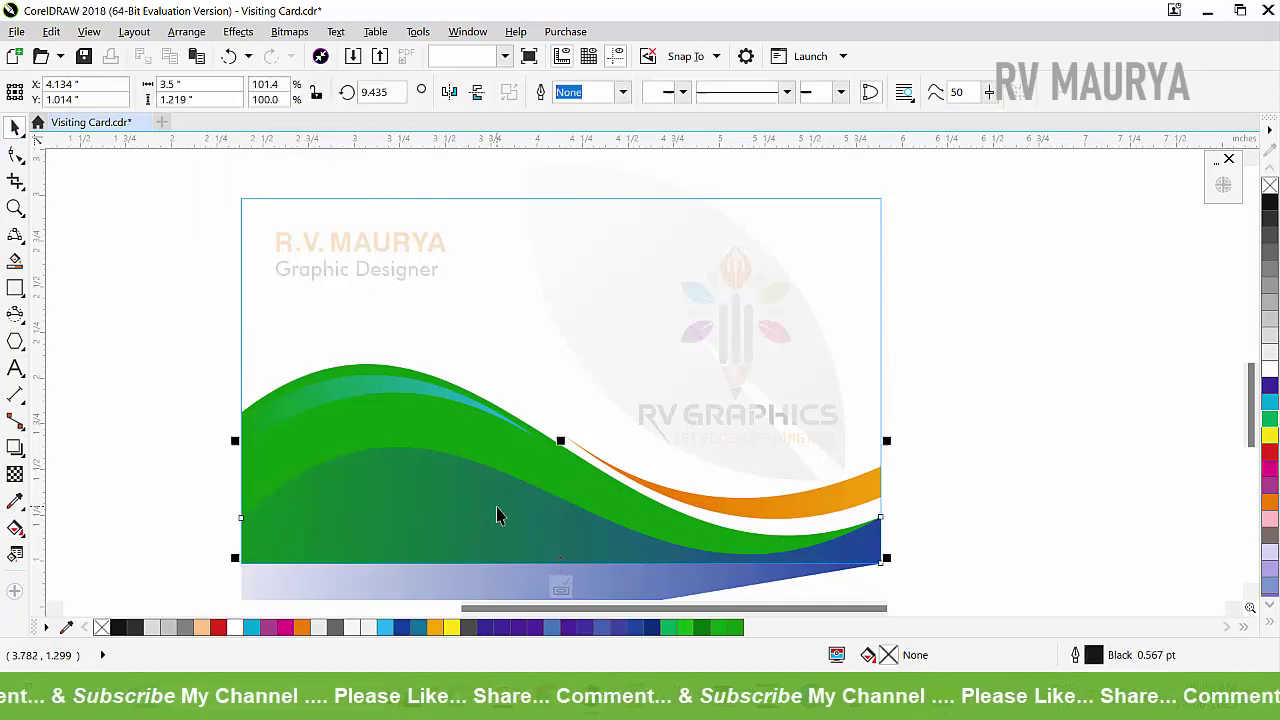
click(701, 627)
key(Escape)
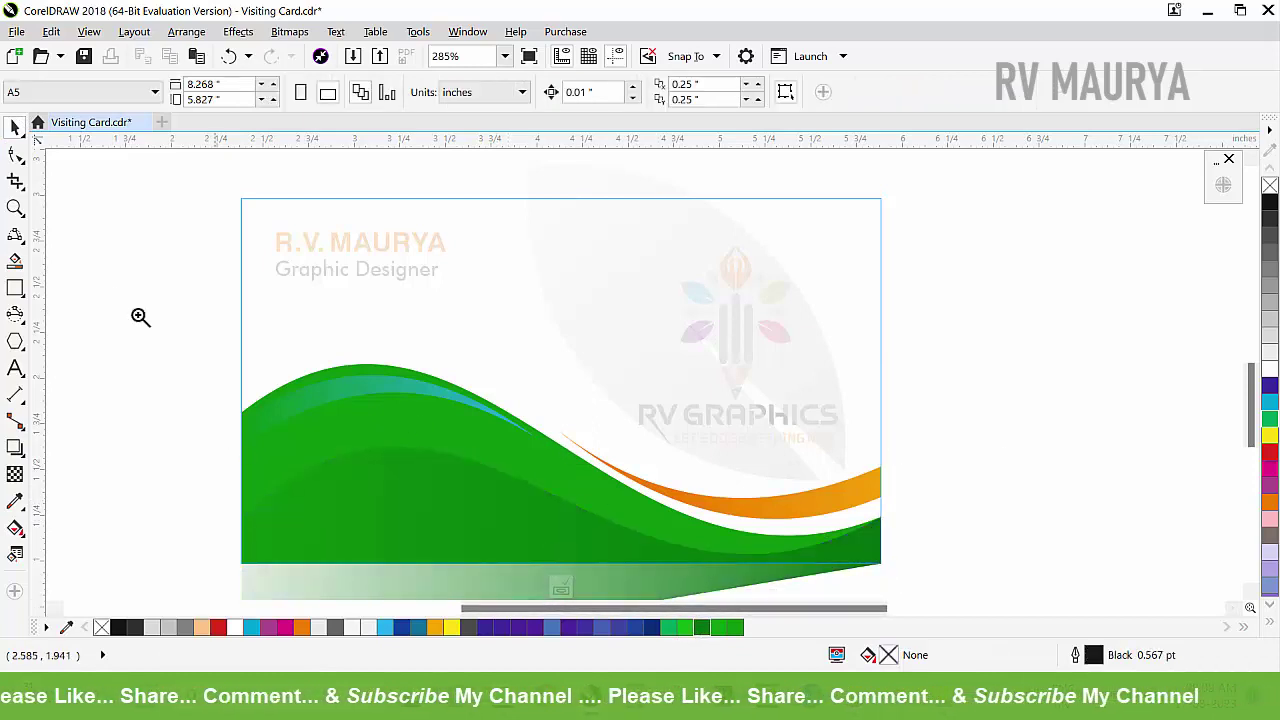
- Copy the orange swoosh's gradient fill onto the light blue highlight stripe along the wave's crest
drag(140, 316, 1071, 586)
ctrl+click(408, 288)
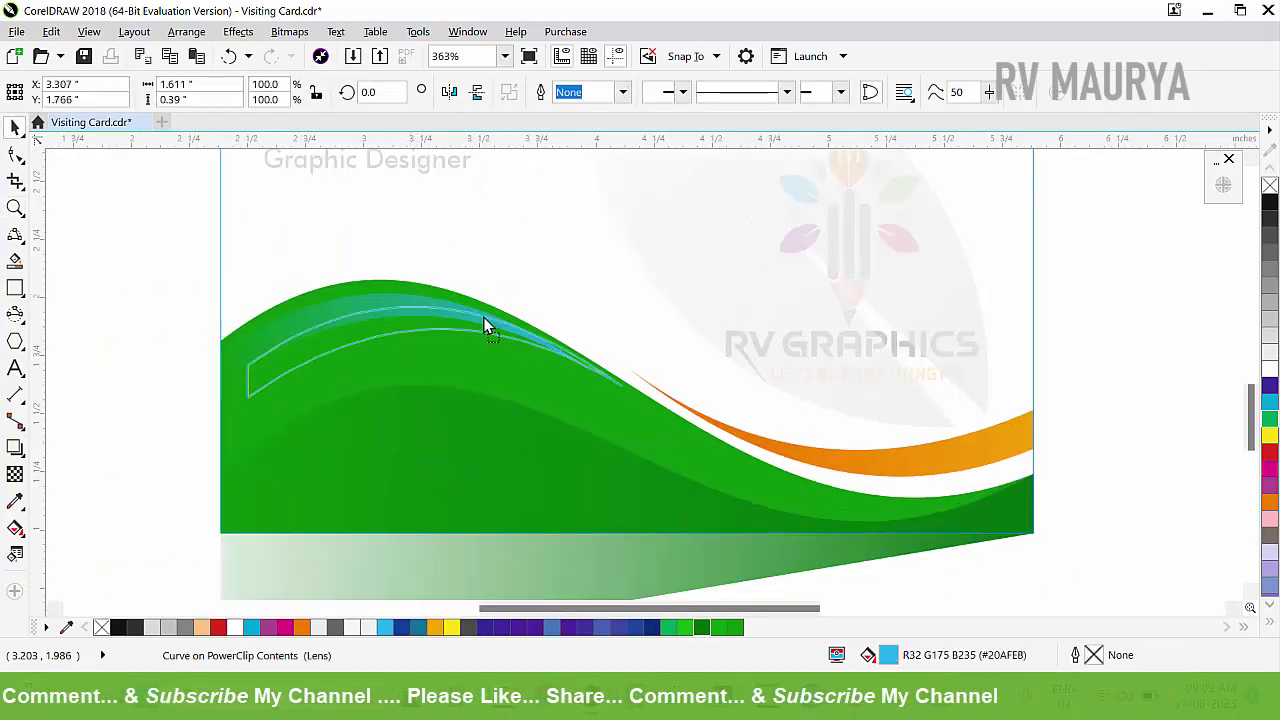
drag(483, 317, 532, 308)
key(ctrl+z)
click(927, 456)
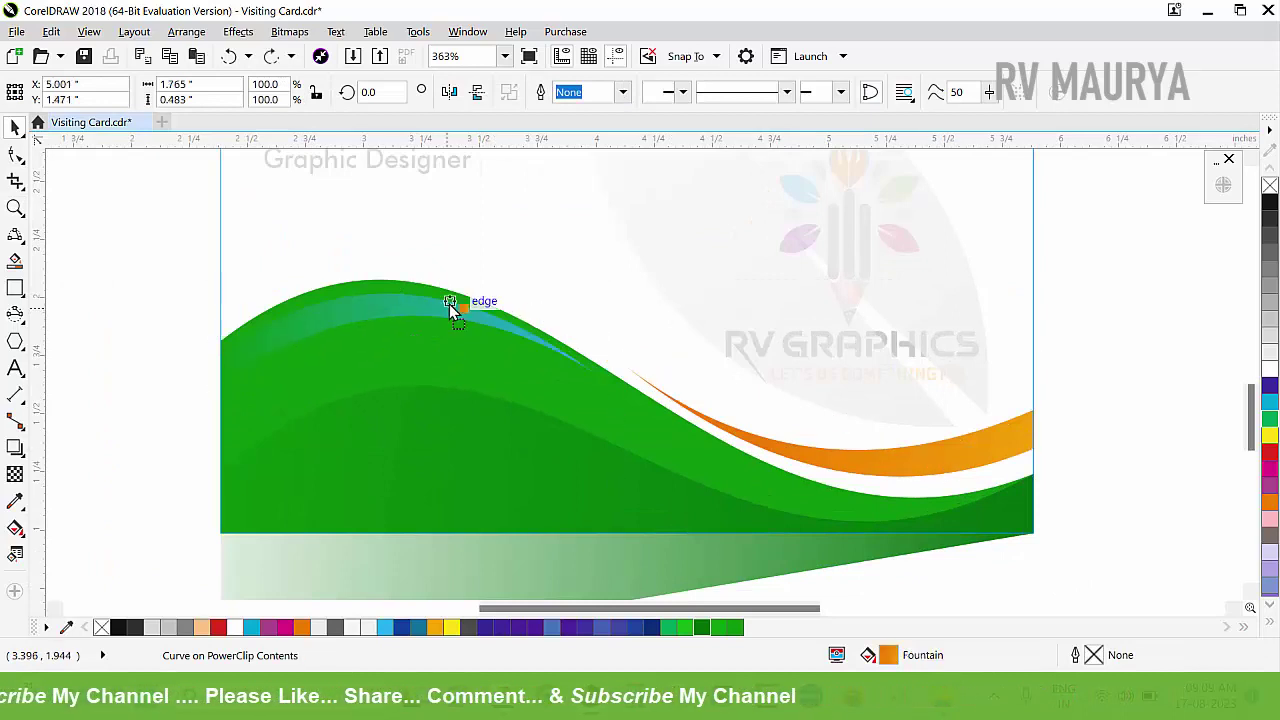
drag(449, 304, 442, 308)
- Finish editing the clipped contents and recolour the wave crest's highlight stripe light green, C65 M0 Y87 K0
ctrl+click(1120, 392)
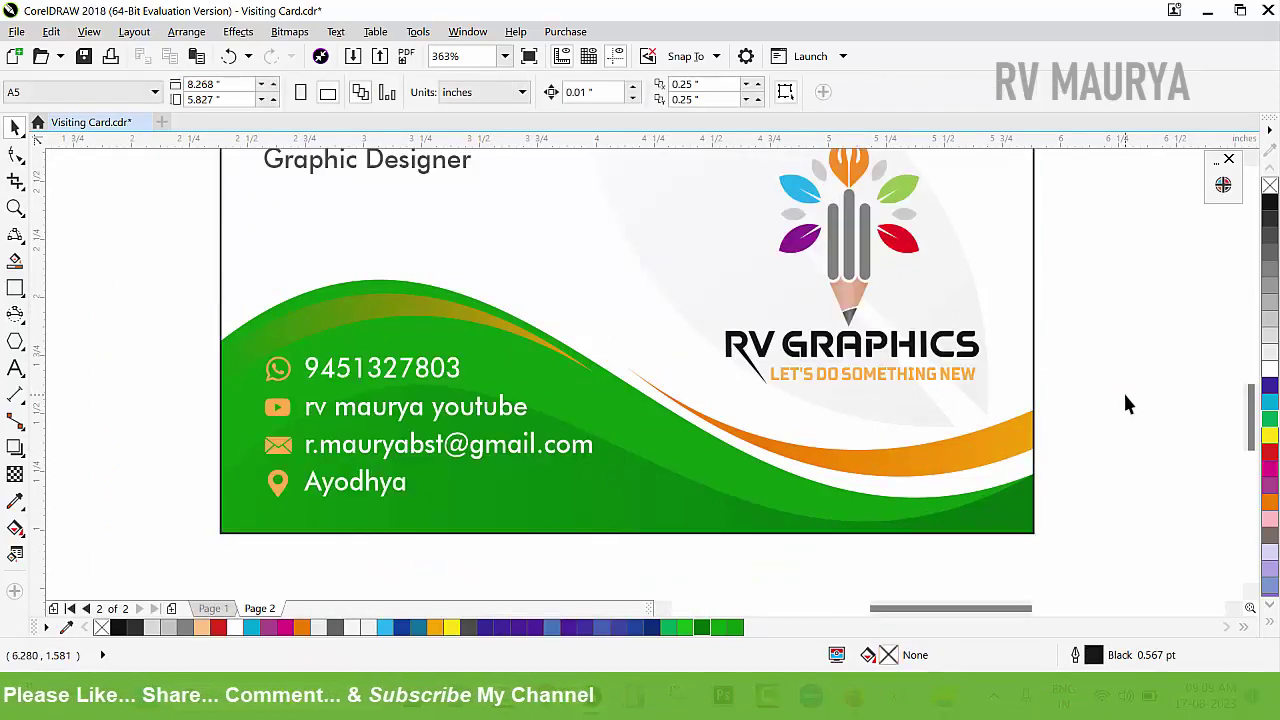
scroll(750, 467, down, 3)
key(z)
drag(328, 222, 1025, 545)
key(space)
click(495, 360)
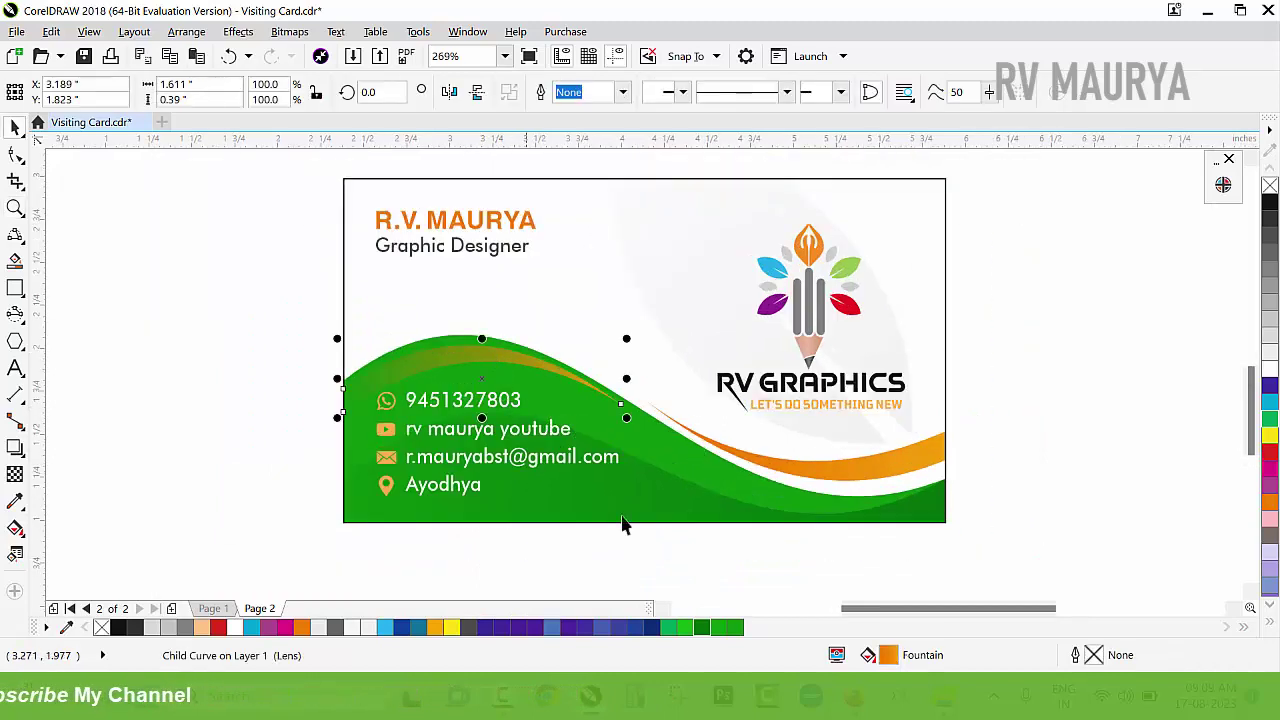
click(686, 627)
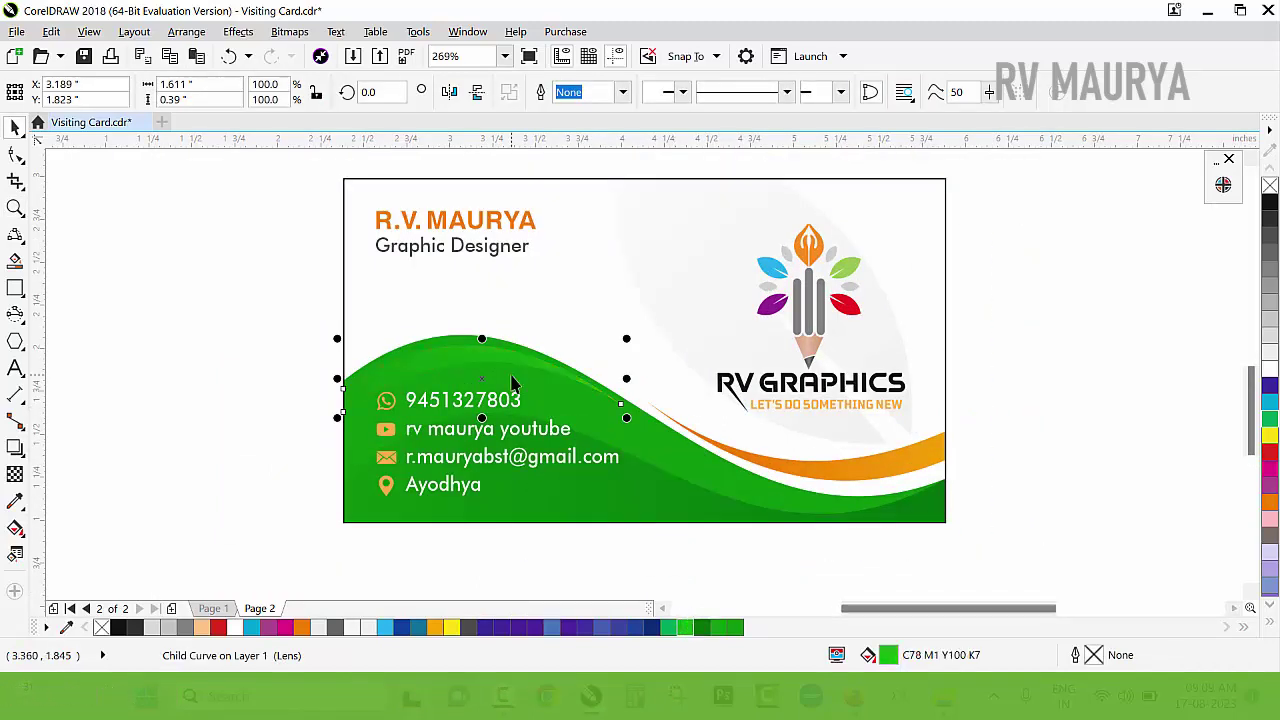
key(g)
click(185, 91)
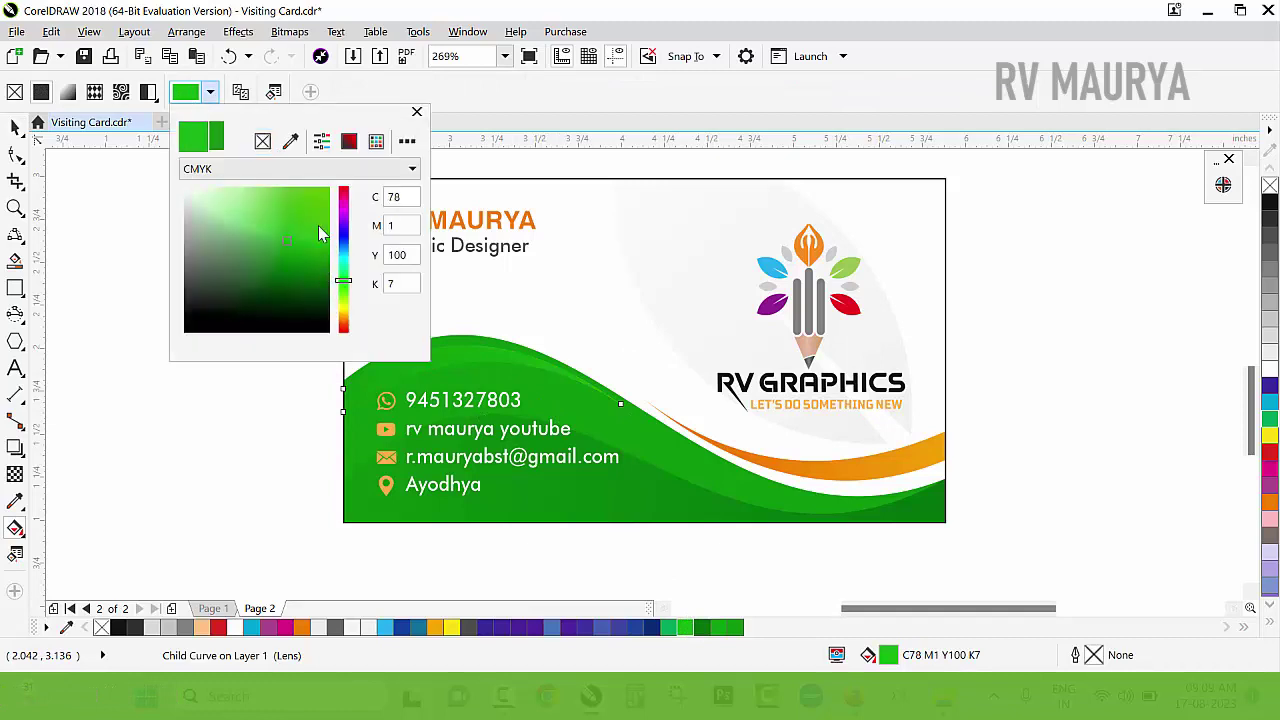
click(288, 208)
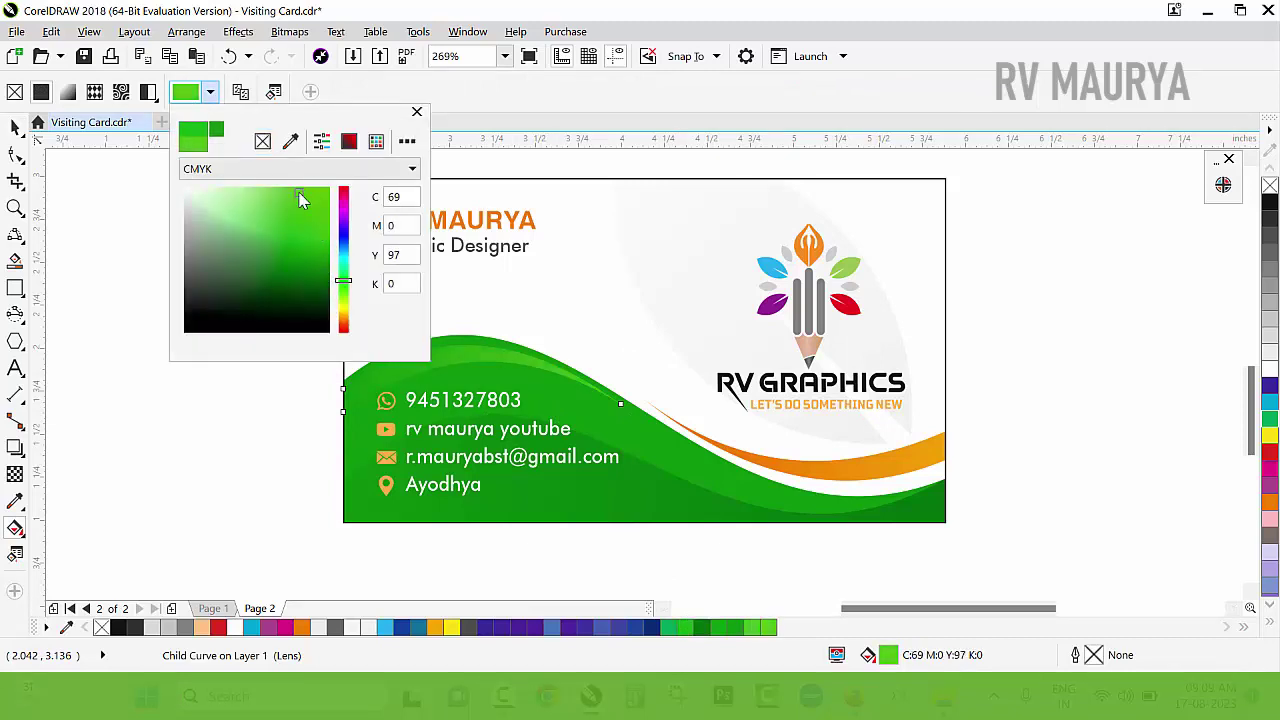
drag(293, 193, 280, 191)
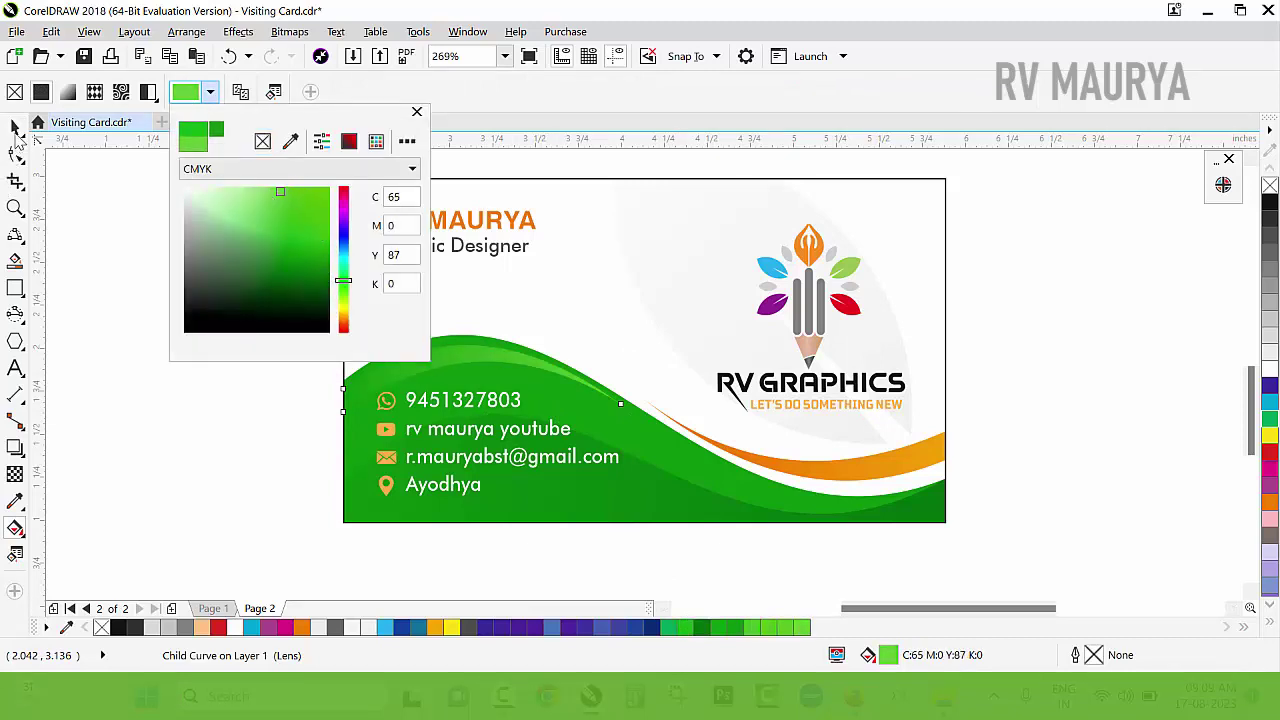
click(15, 131)
drag(137, 180, 843, 531)
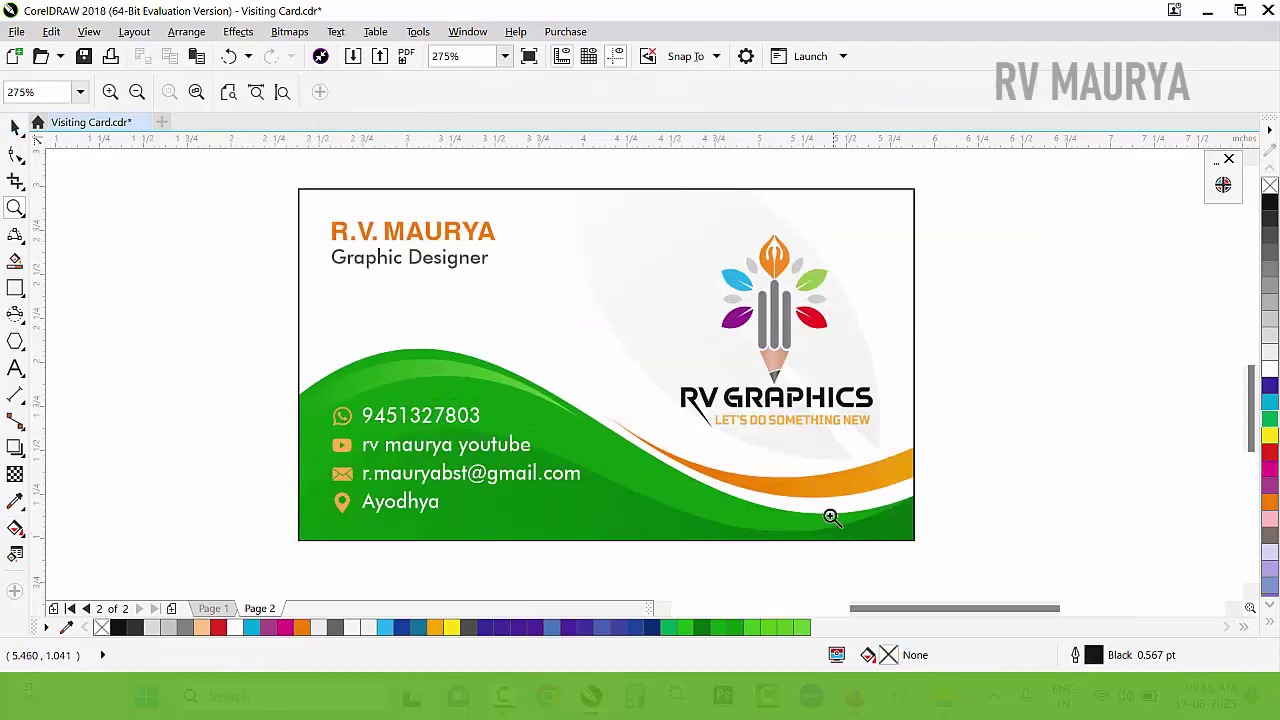
scroll(831, 517, down, 1)
drag(514, 280, 997, 563)
key(space)
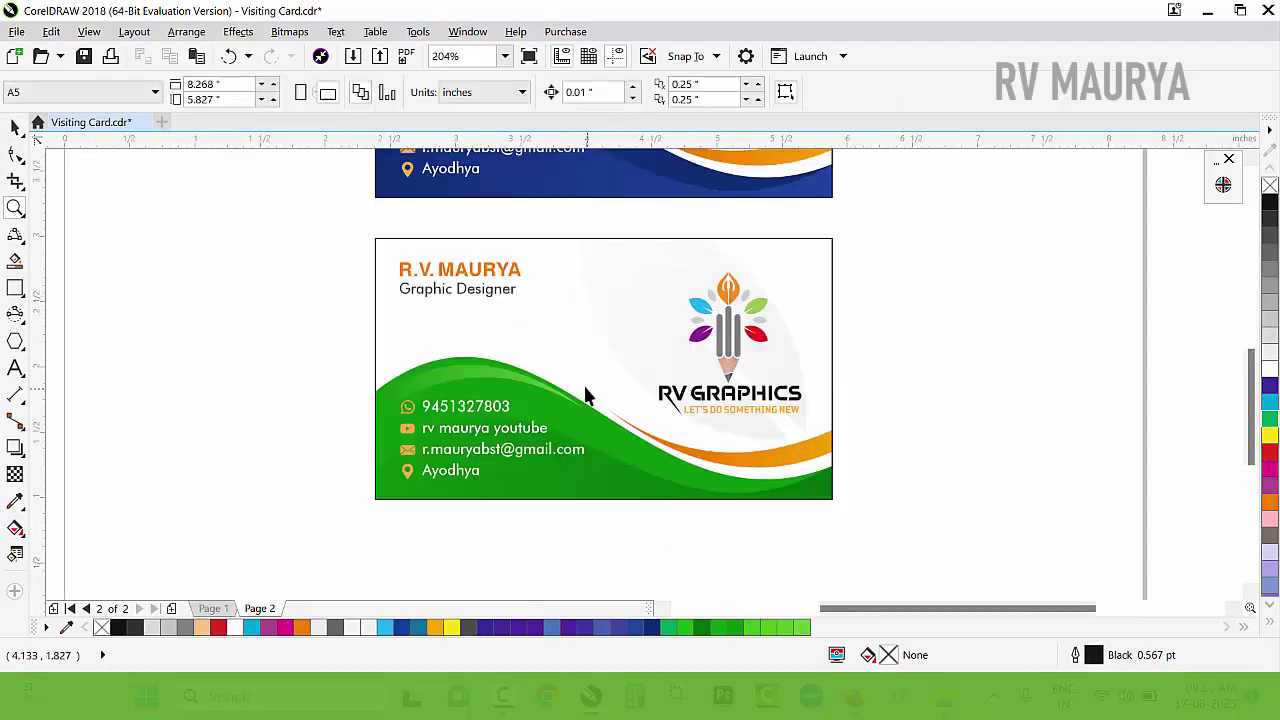